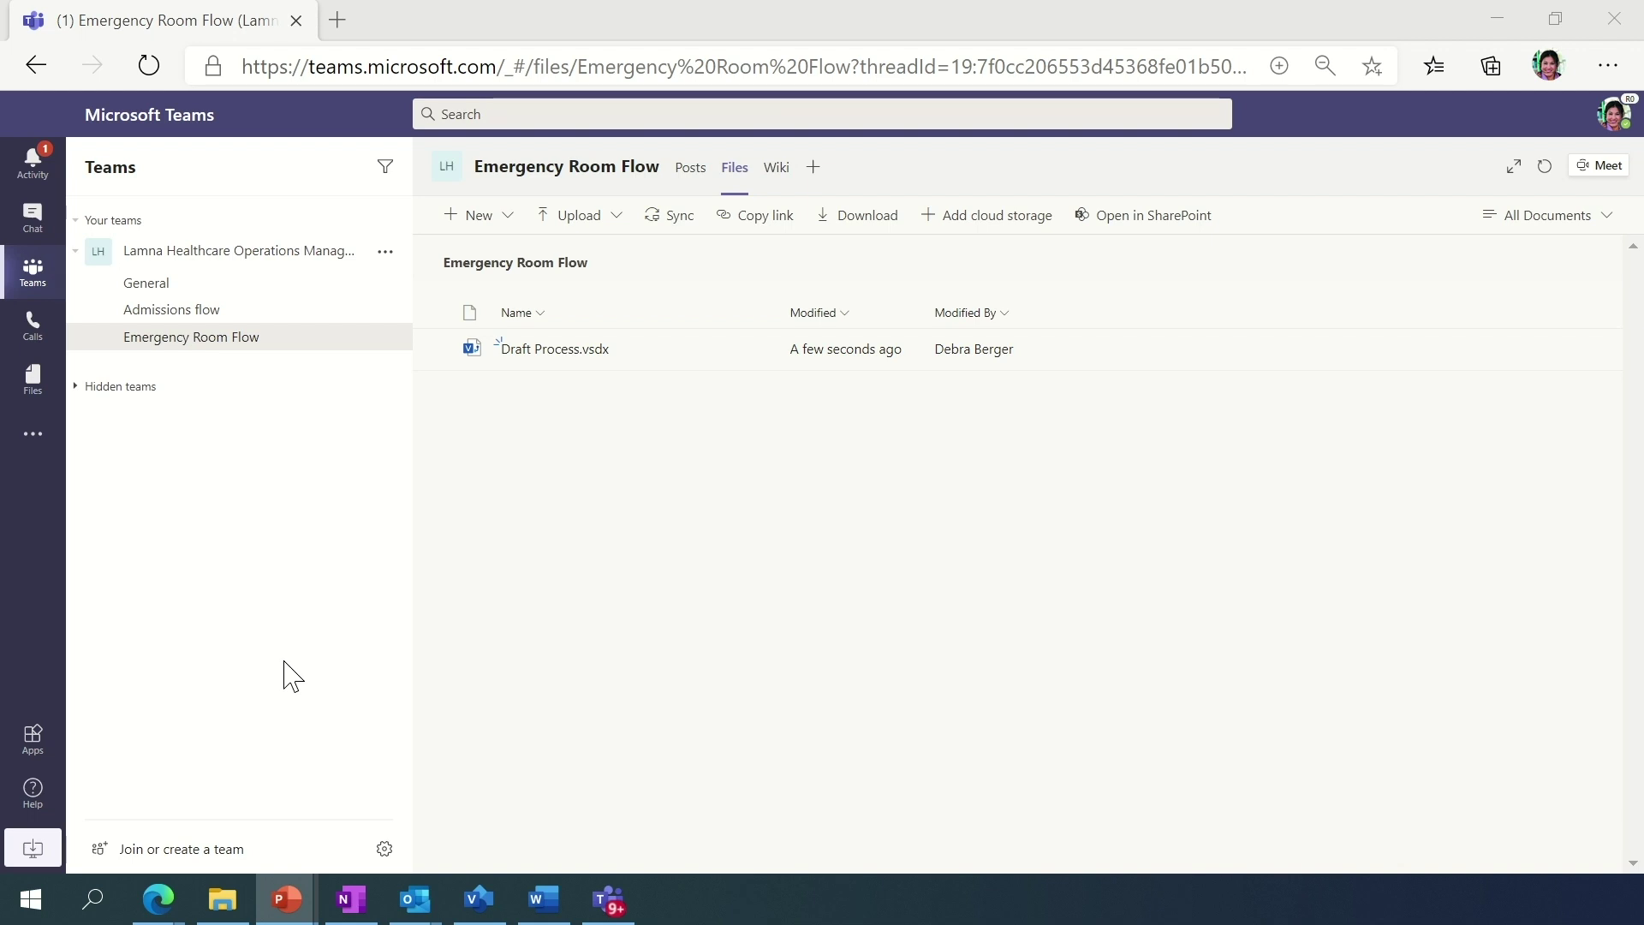
# - Create a new Visio drawing named 'HealthCare Emergency Room Flow' in the channel's files
pyautogui.click(509, 216)
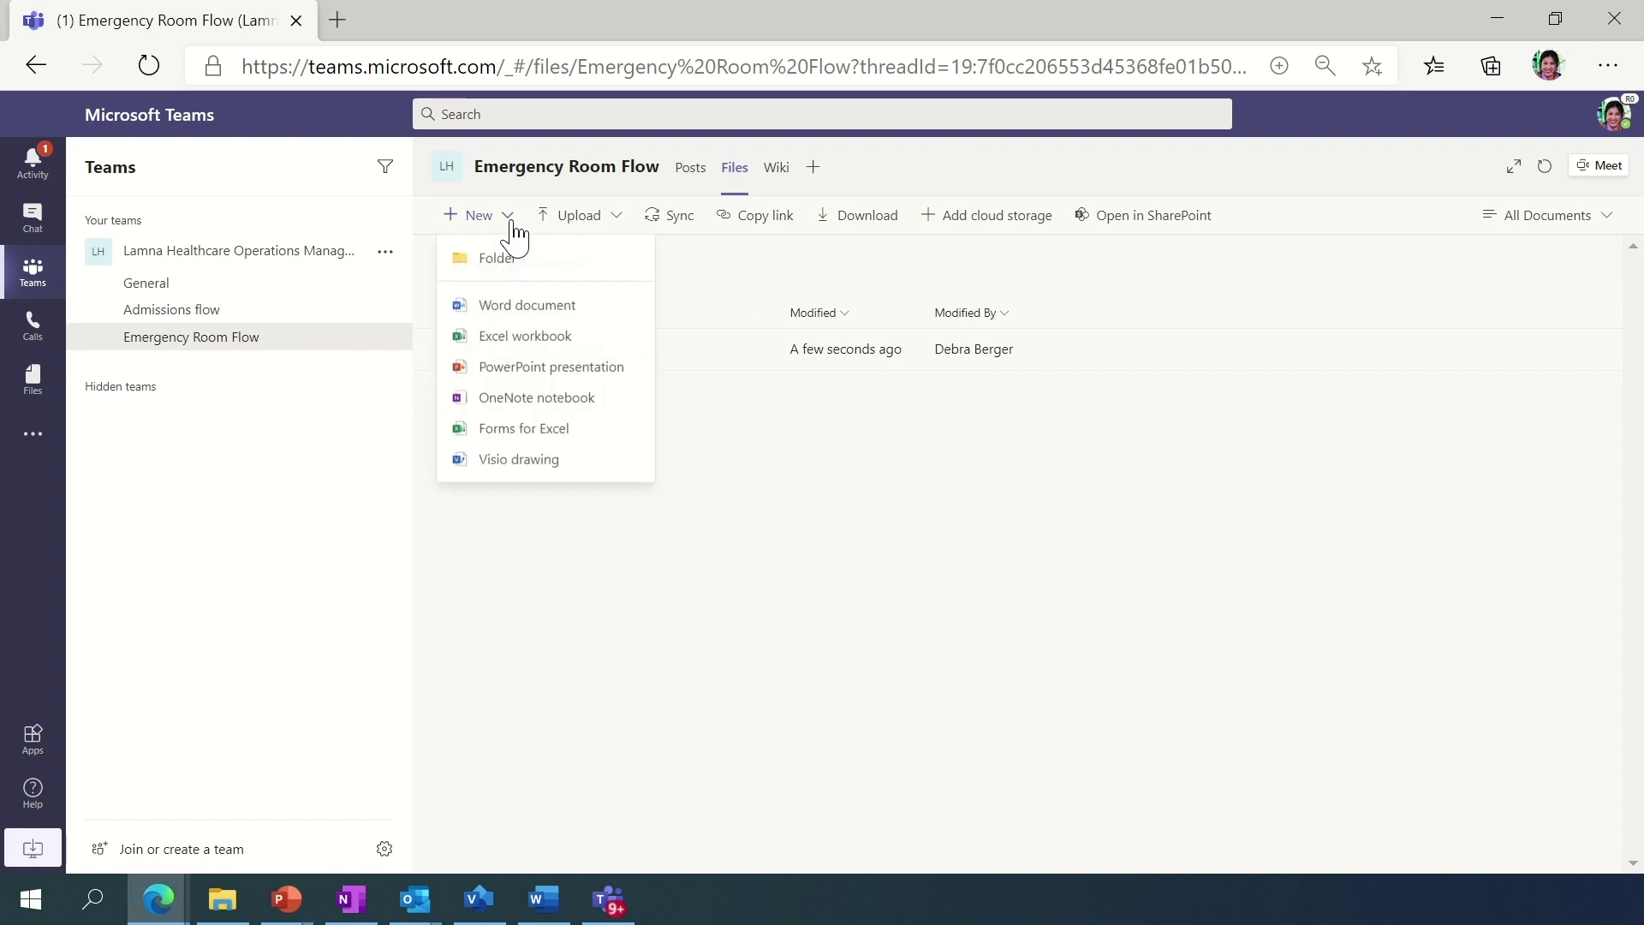
pyautogui.click(524, 469)
pyautogui.write('HealthCare Emergency Room')
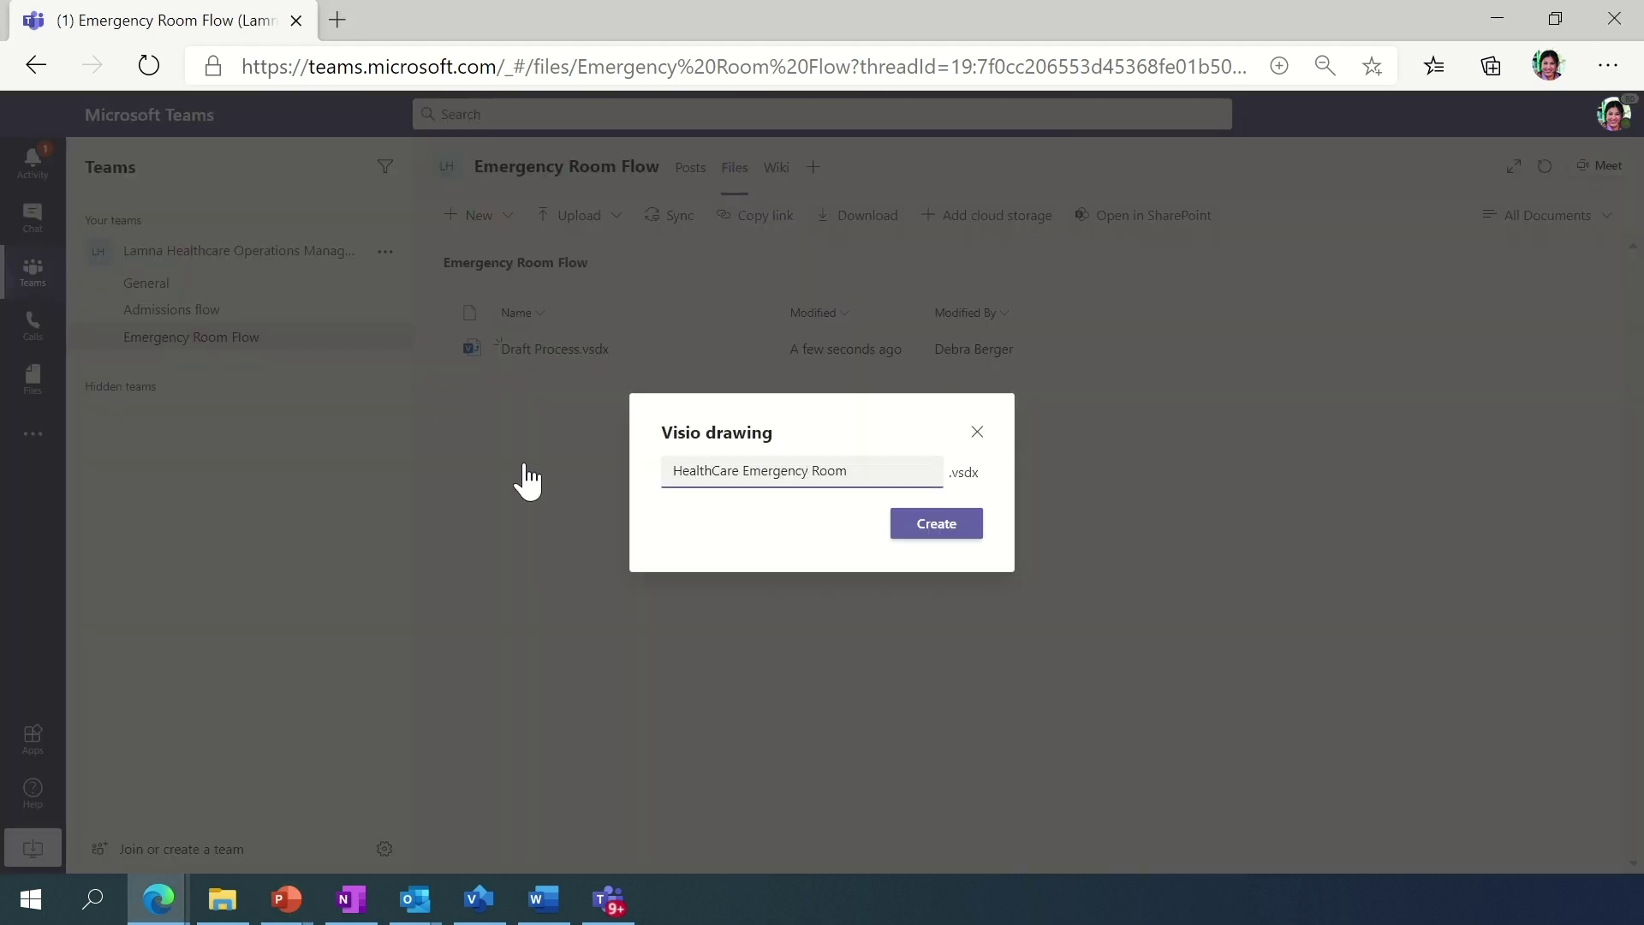
pyautogui.write(' Flow')
pyautogui.press('Return')
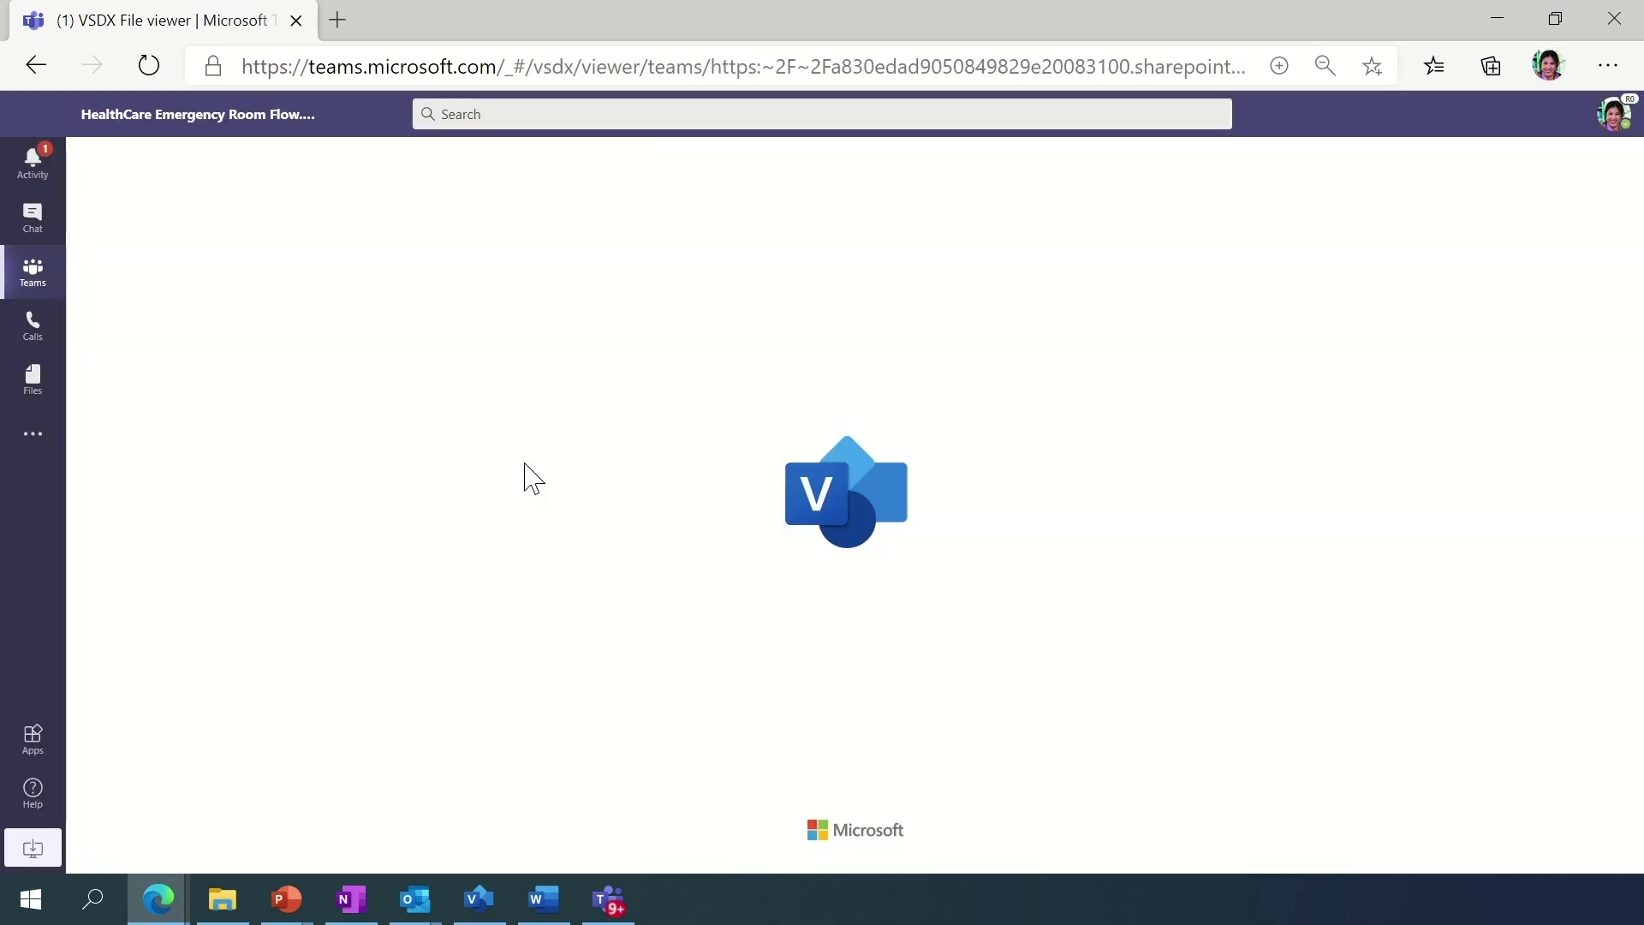
# - Add the Basic Flowchart and Cross-Functional Flowchart stencils and place a swimlane diagram on the page
pyautogui.click(88, 421)
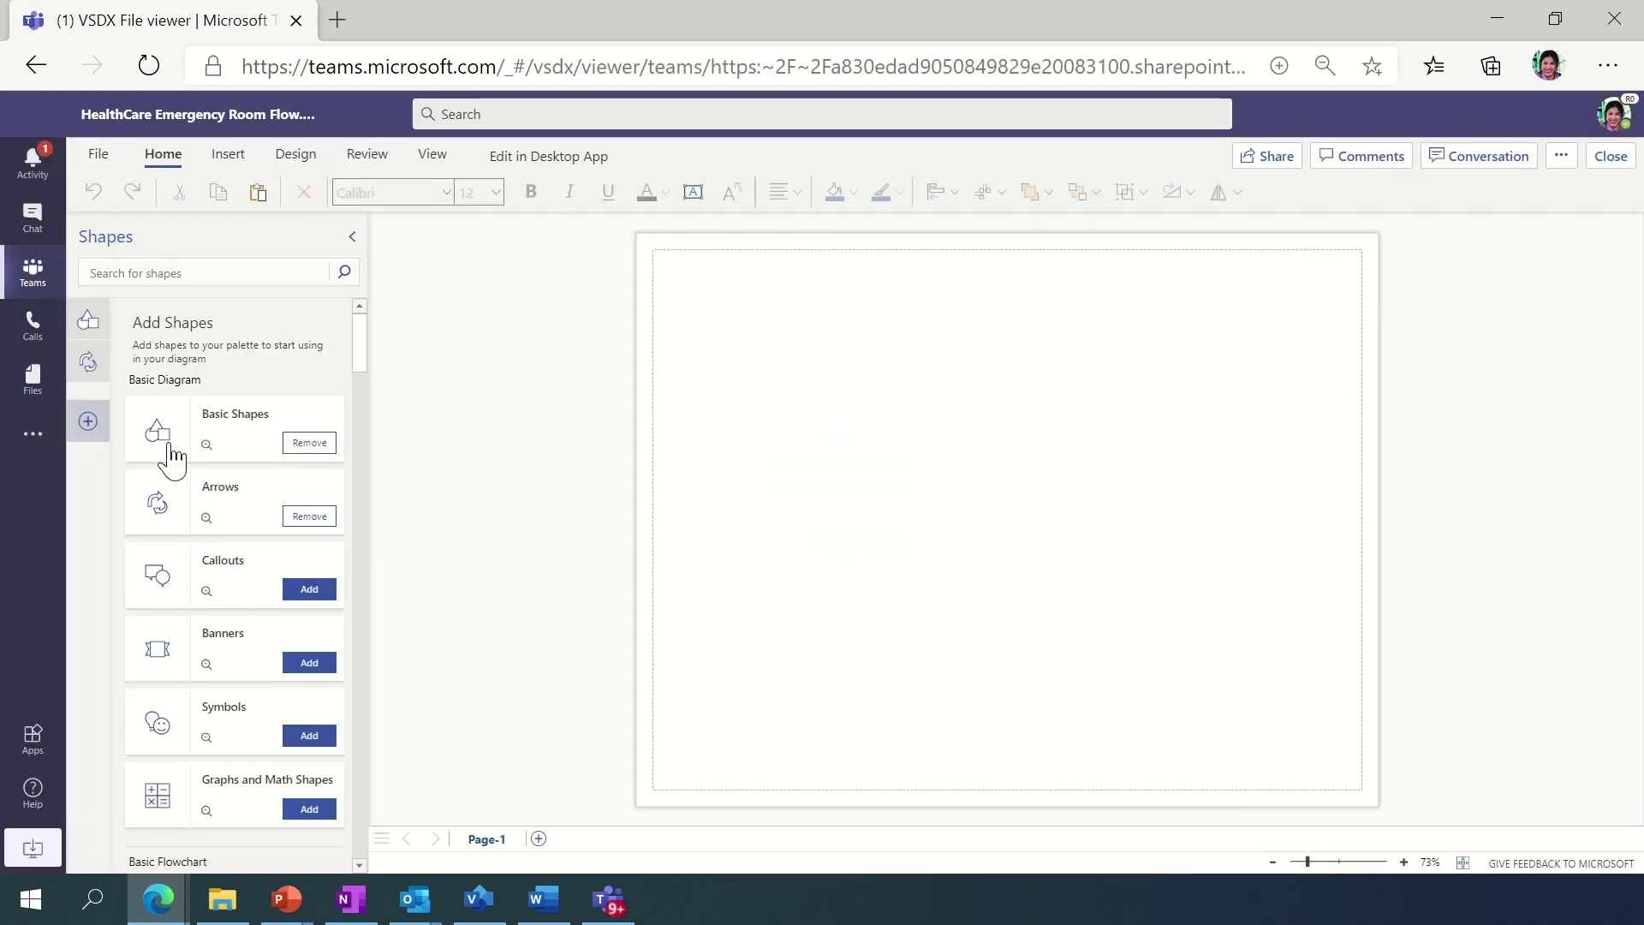
pyautogui.scroll(-6, 213, 548)
pyautogui.click(309, 408)
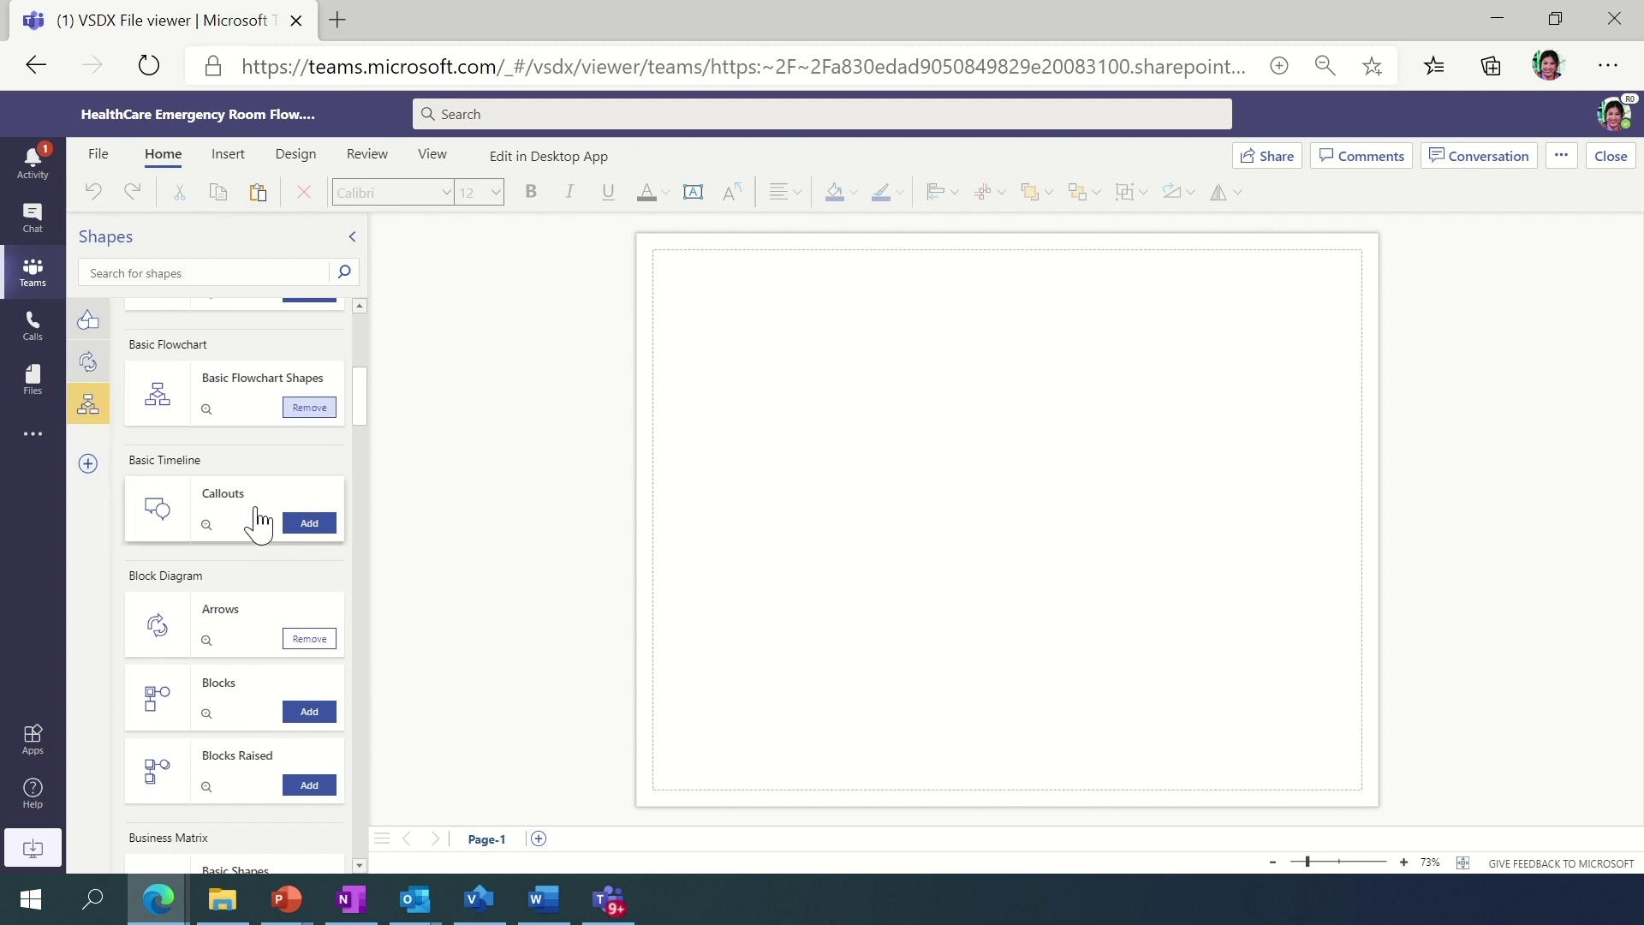
pyautogui.scroll(-7, 257, 522)
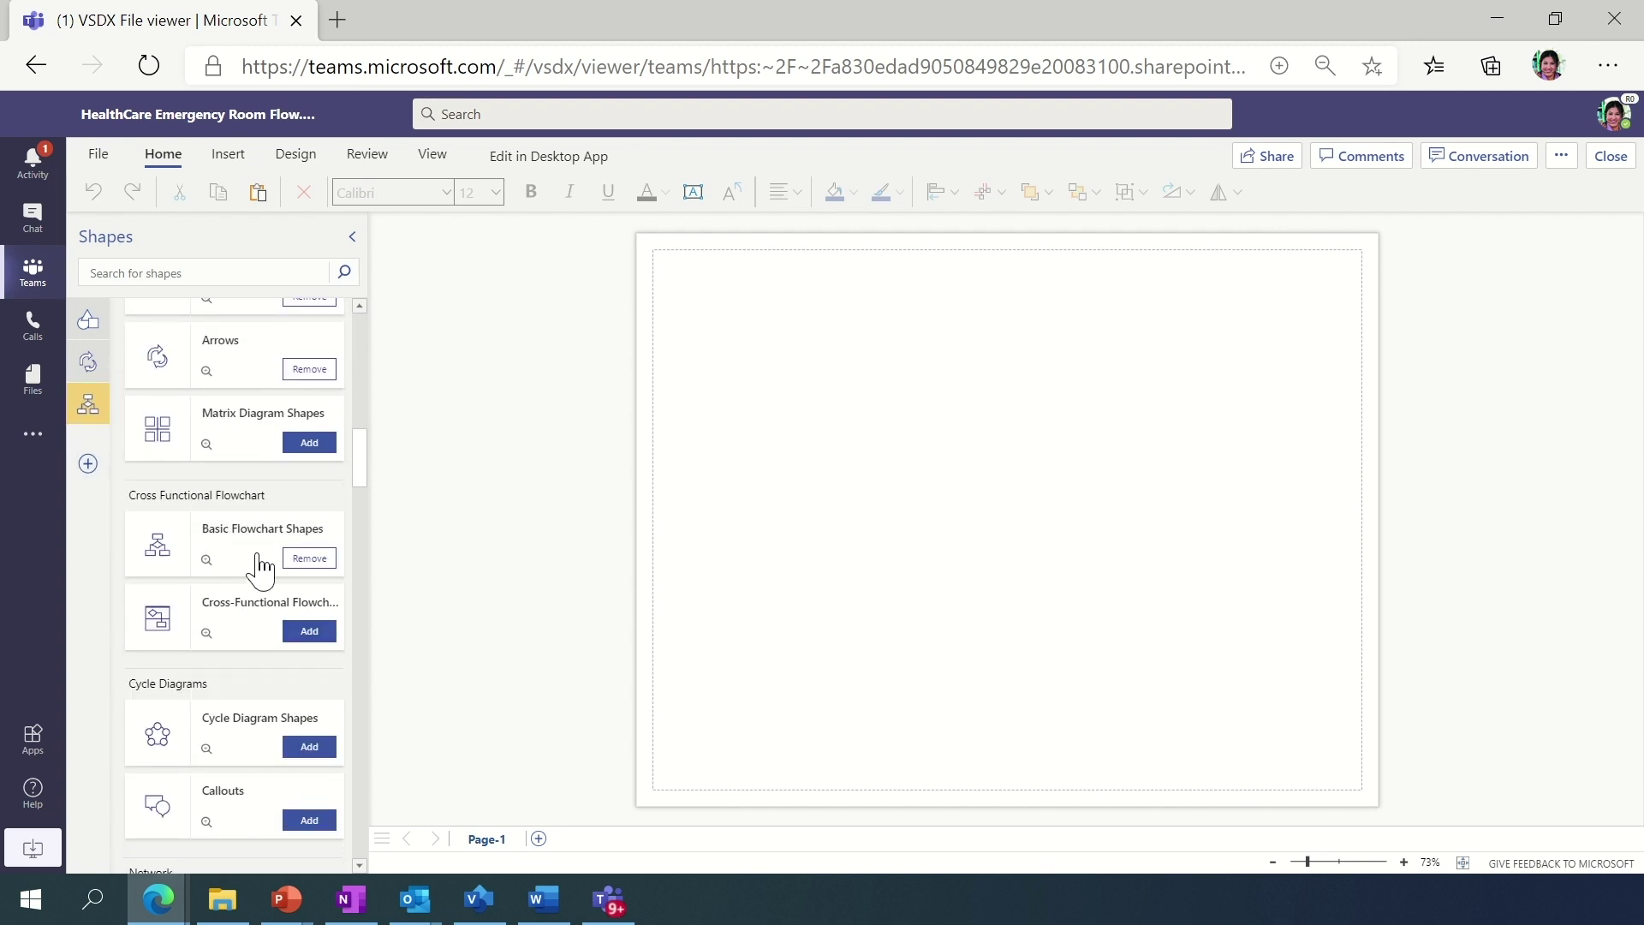
pyautogui.click(304, 633)
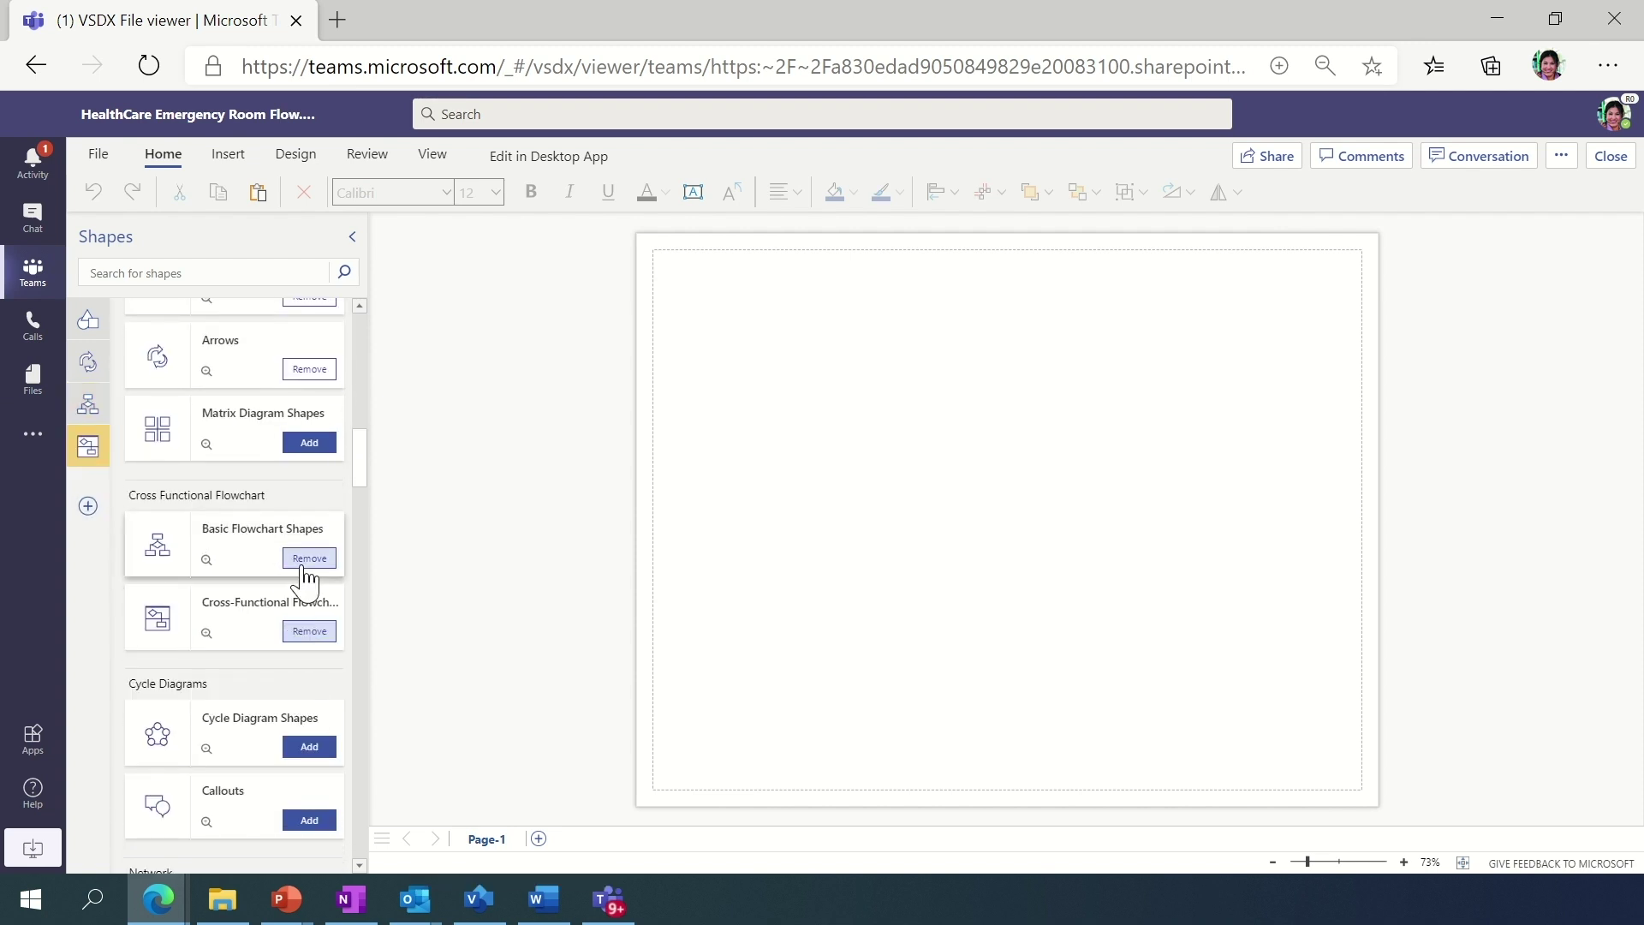
pyautogui.click(88, 446)
pyautogui.moveTo(155, 369); pyautogui.dragTo(1140, 469)
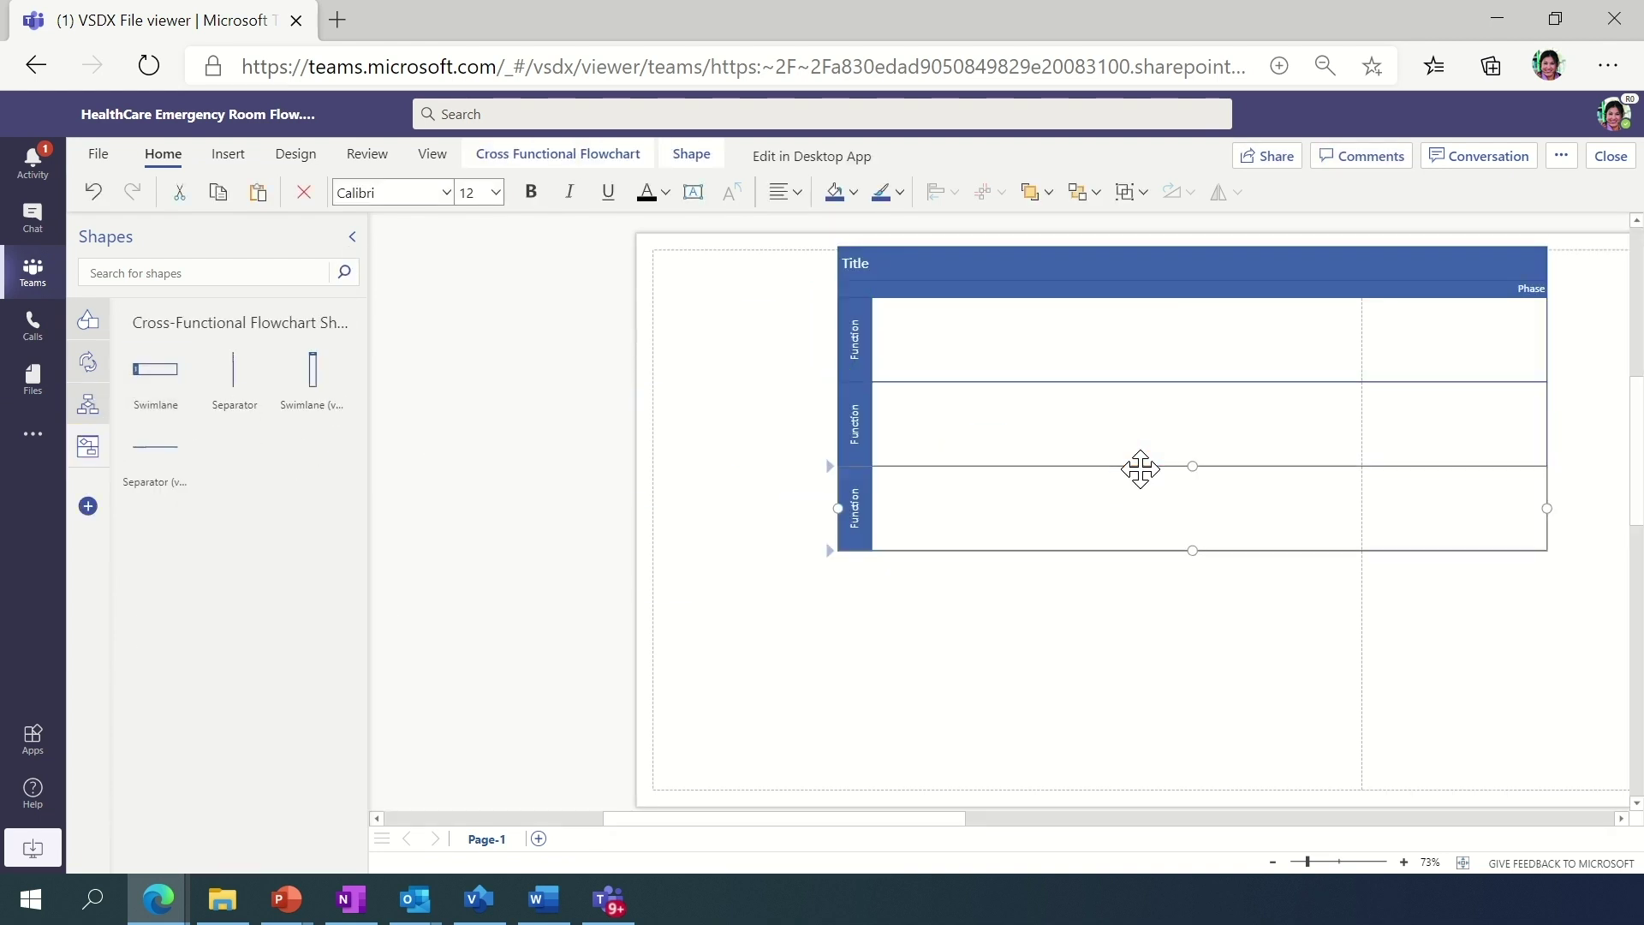
# - Recolour the diagram with the green Zephyr theme colours
pyautogui.click(295, 154)
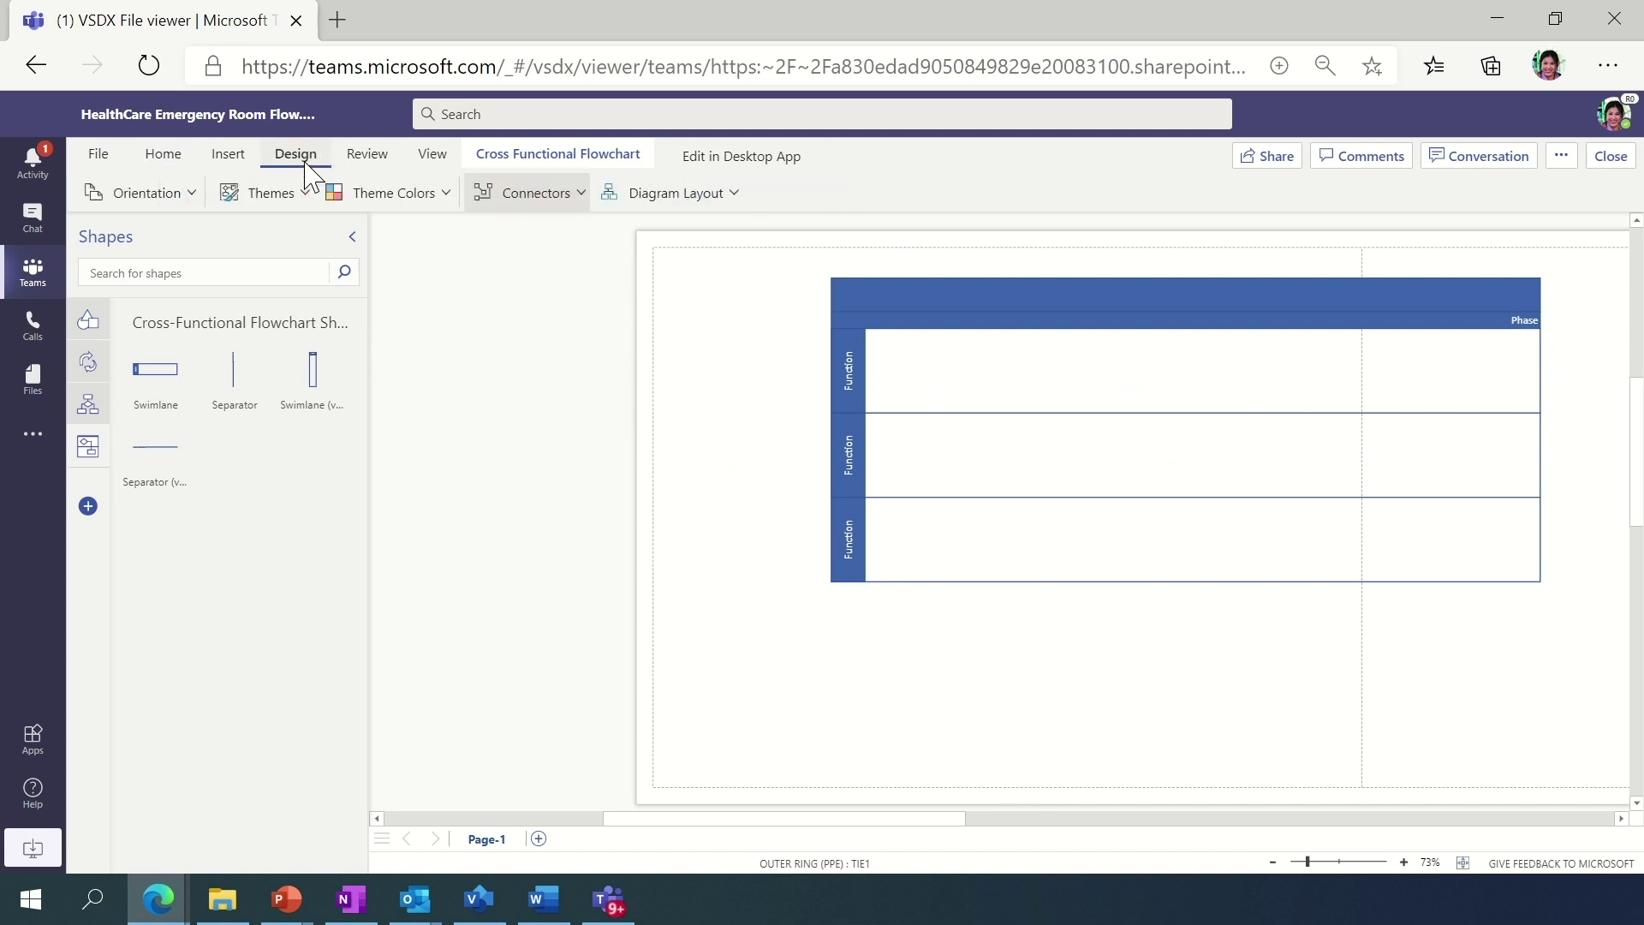
pyautogui.click(385, 193)
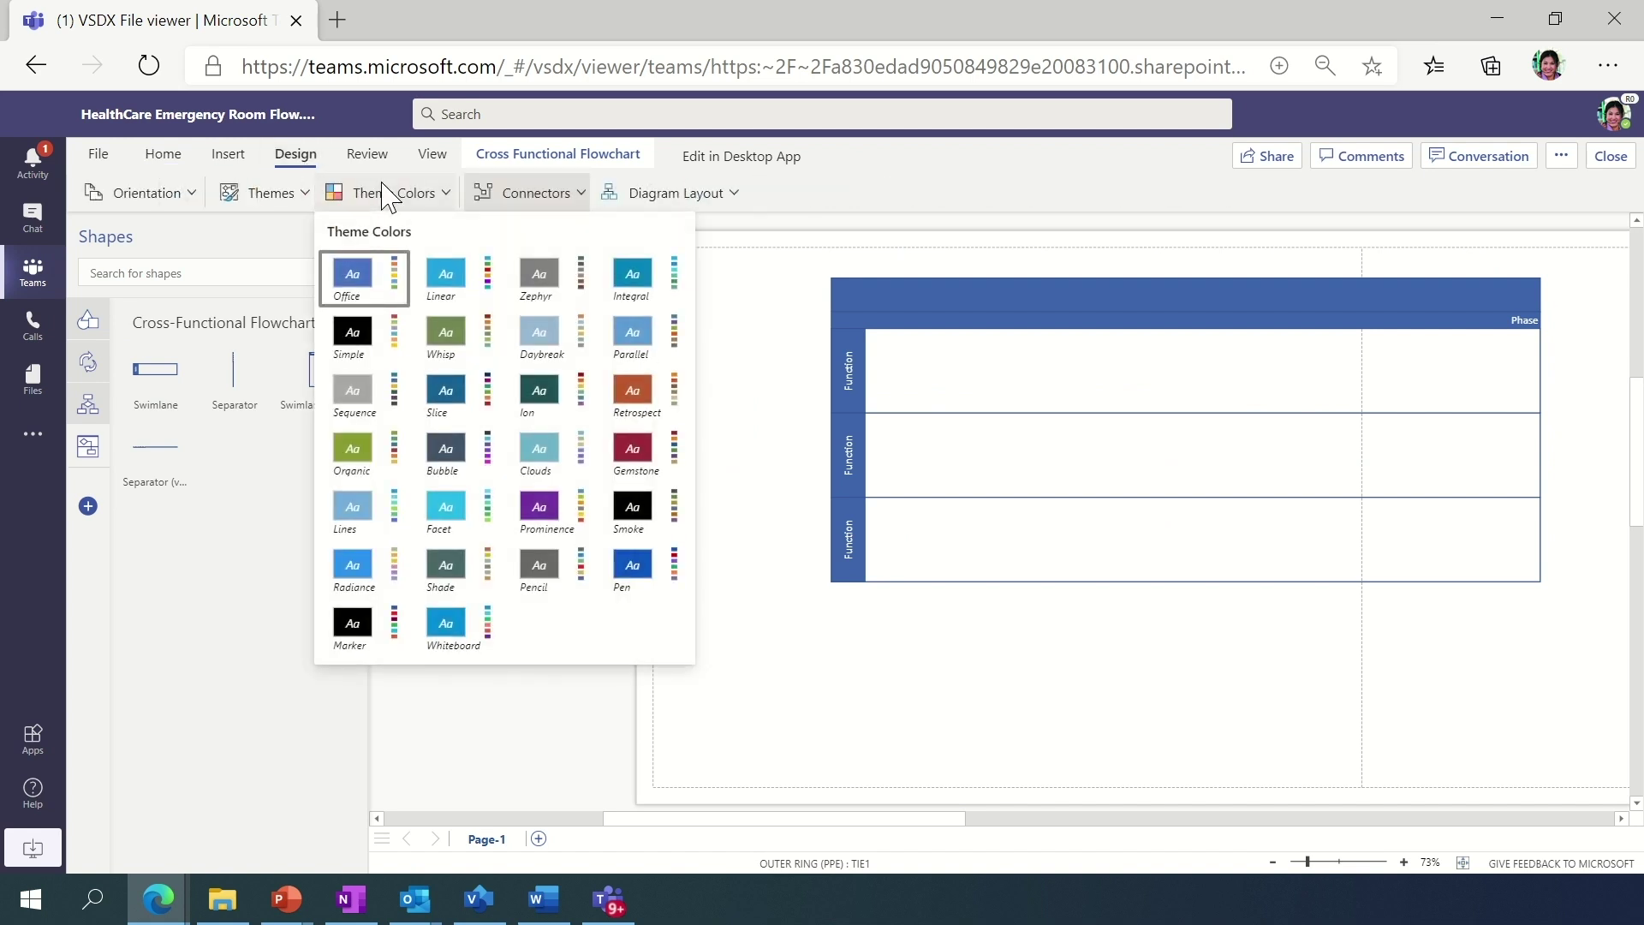
pyautogui.click(540, 275)
# - Label the second and third lanes 'Emergency Room' and 'Isolation Area'
pyautogui.click(848, 449)
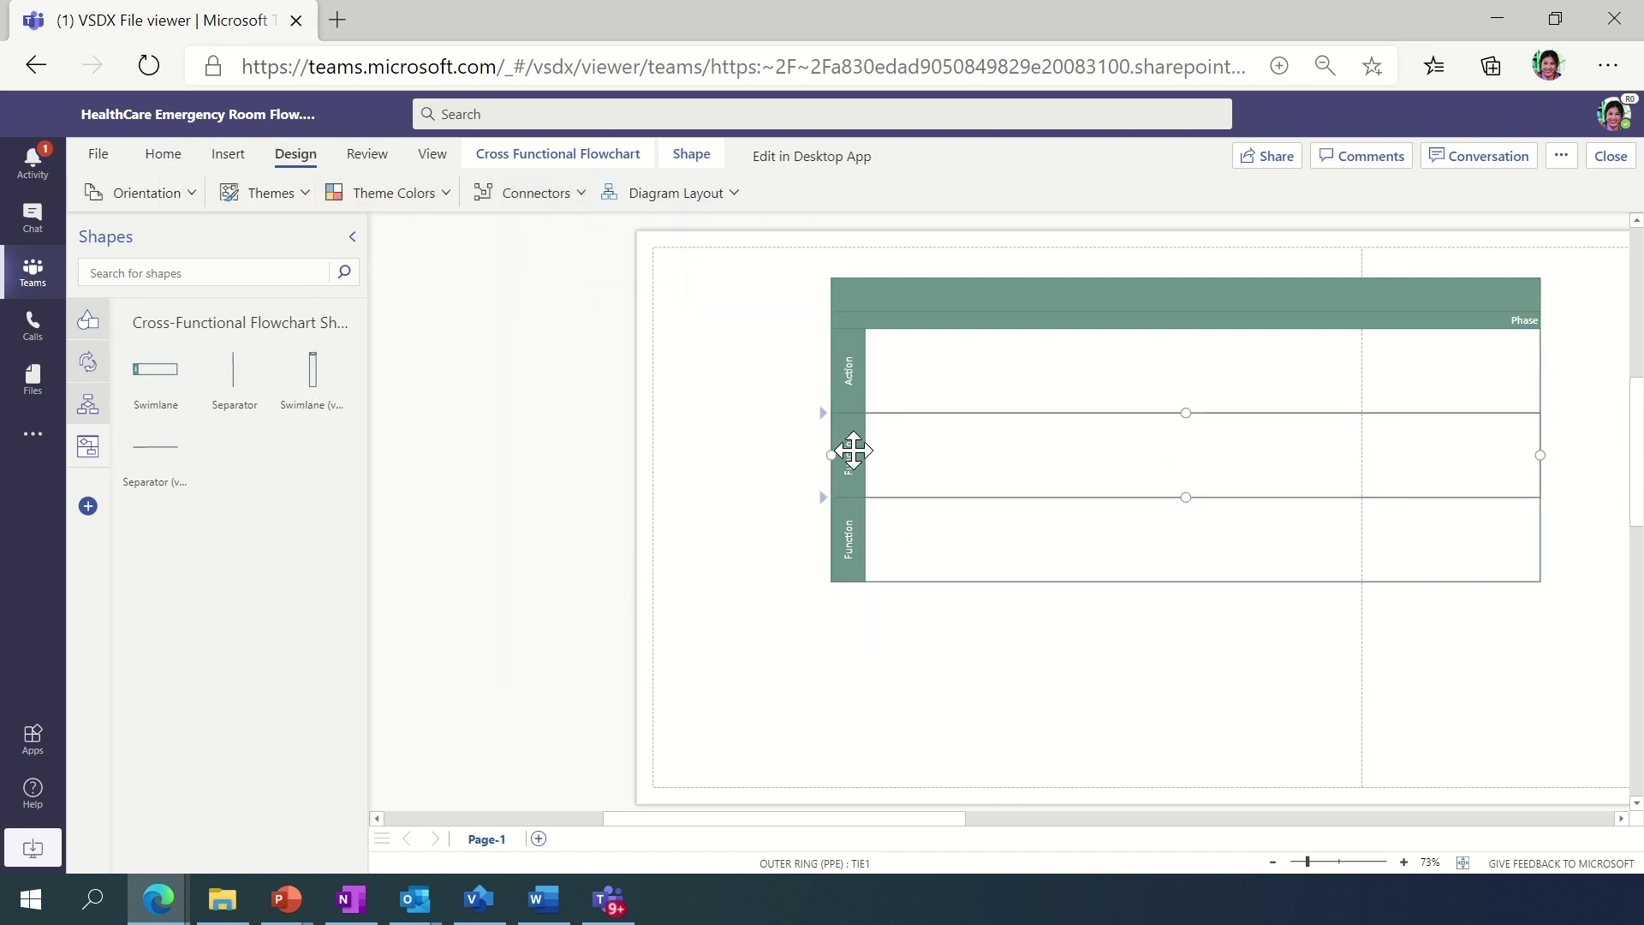
pyautogui.write('Emergency Room')
pyautogui.click(848, 545)
pyautogui.write('Isolation Area')
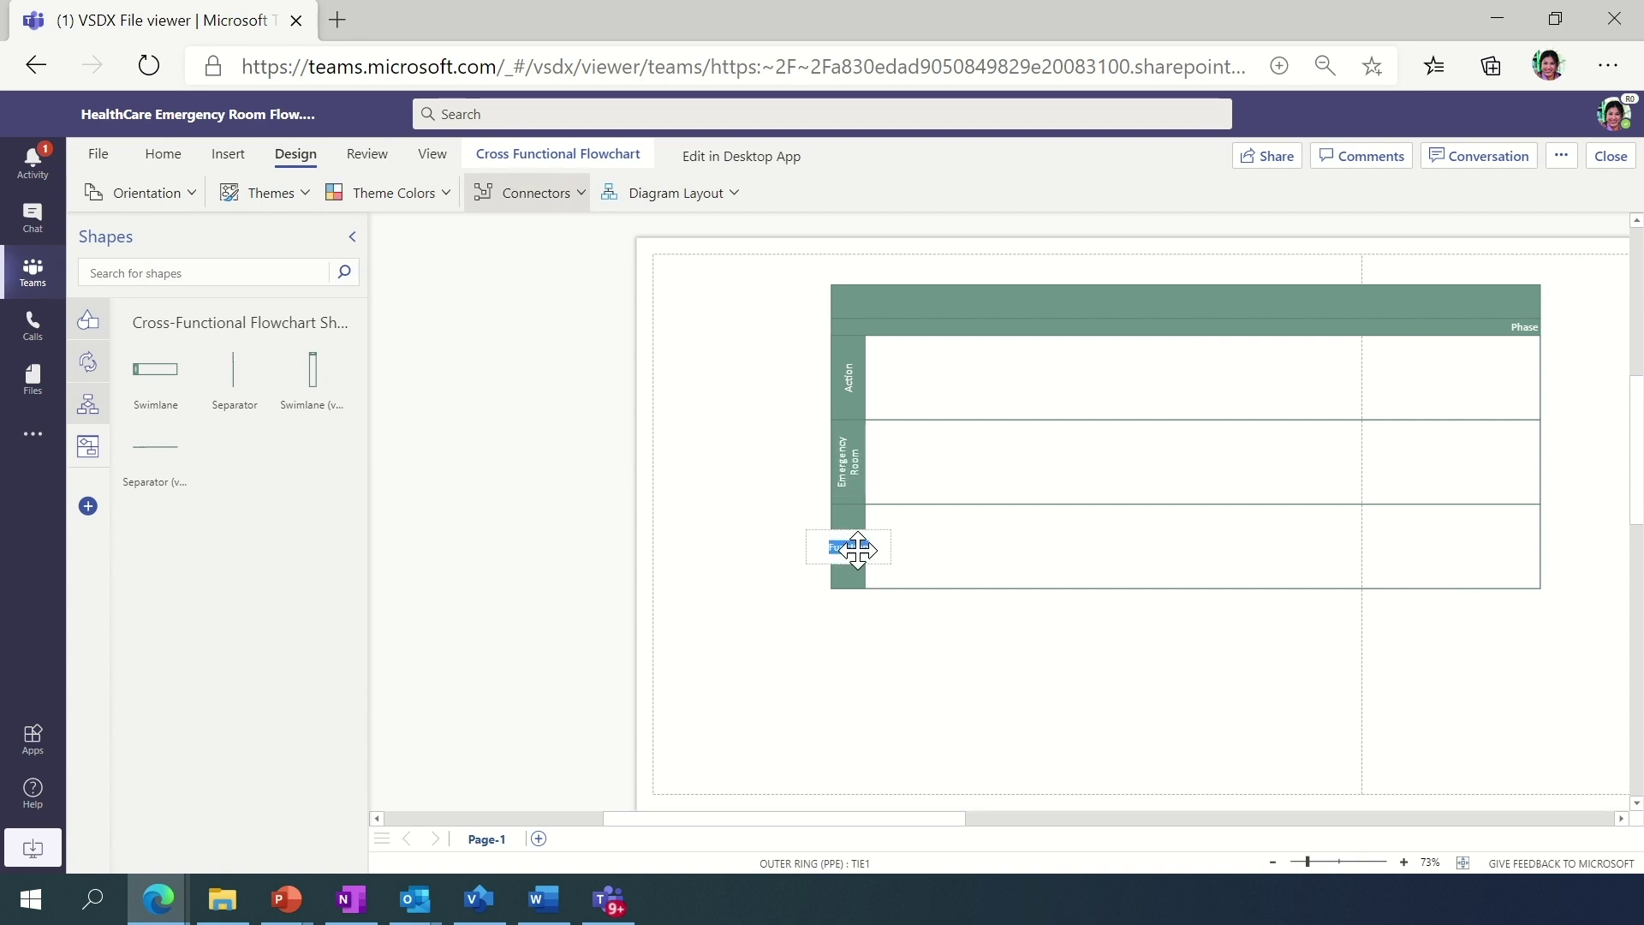
pyautogui.click(856, 604)
# - Place a Start/End shape in the Action lane, followed by a process, a decision and another process
pyautogui.click(88, 403)
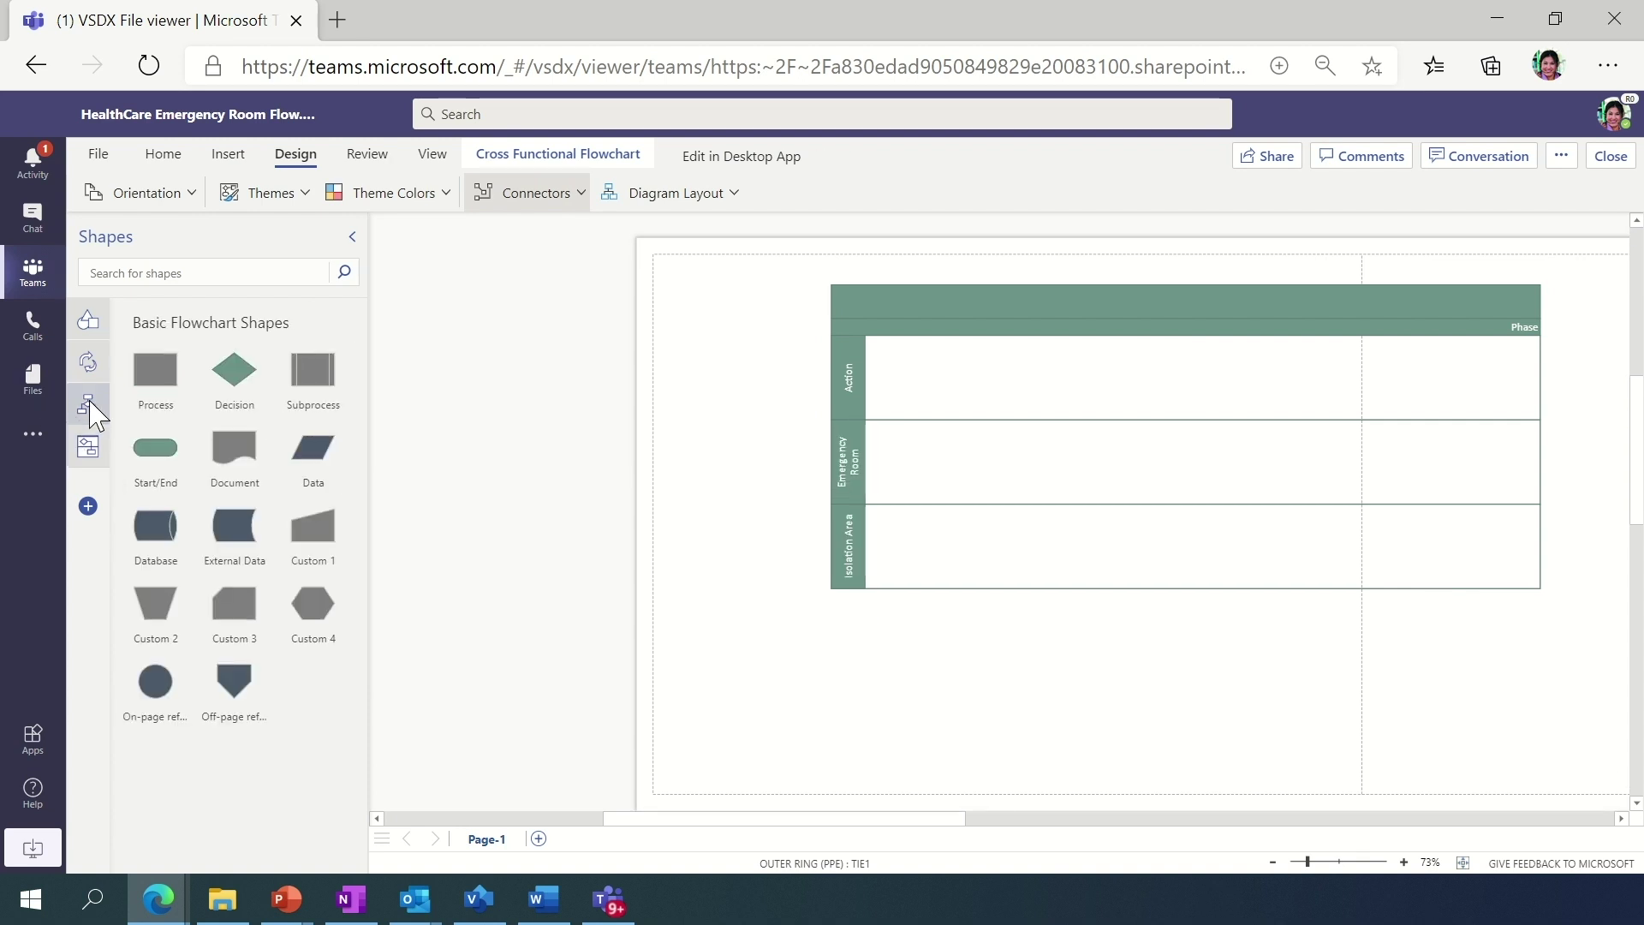
pyautogui.moveTo(155, 447); pyautogui.dragTo(933, 377)
pyautogui.click(1022, 348)
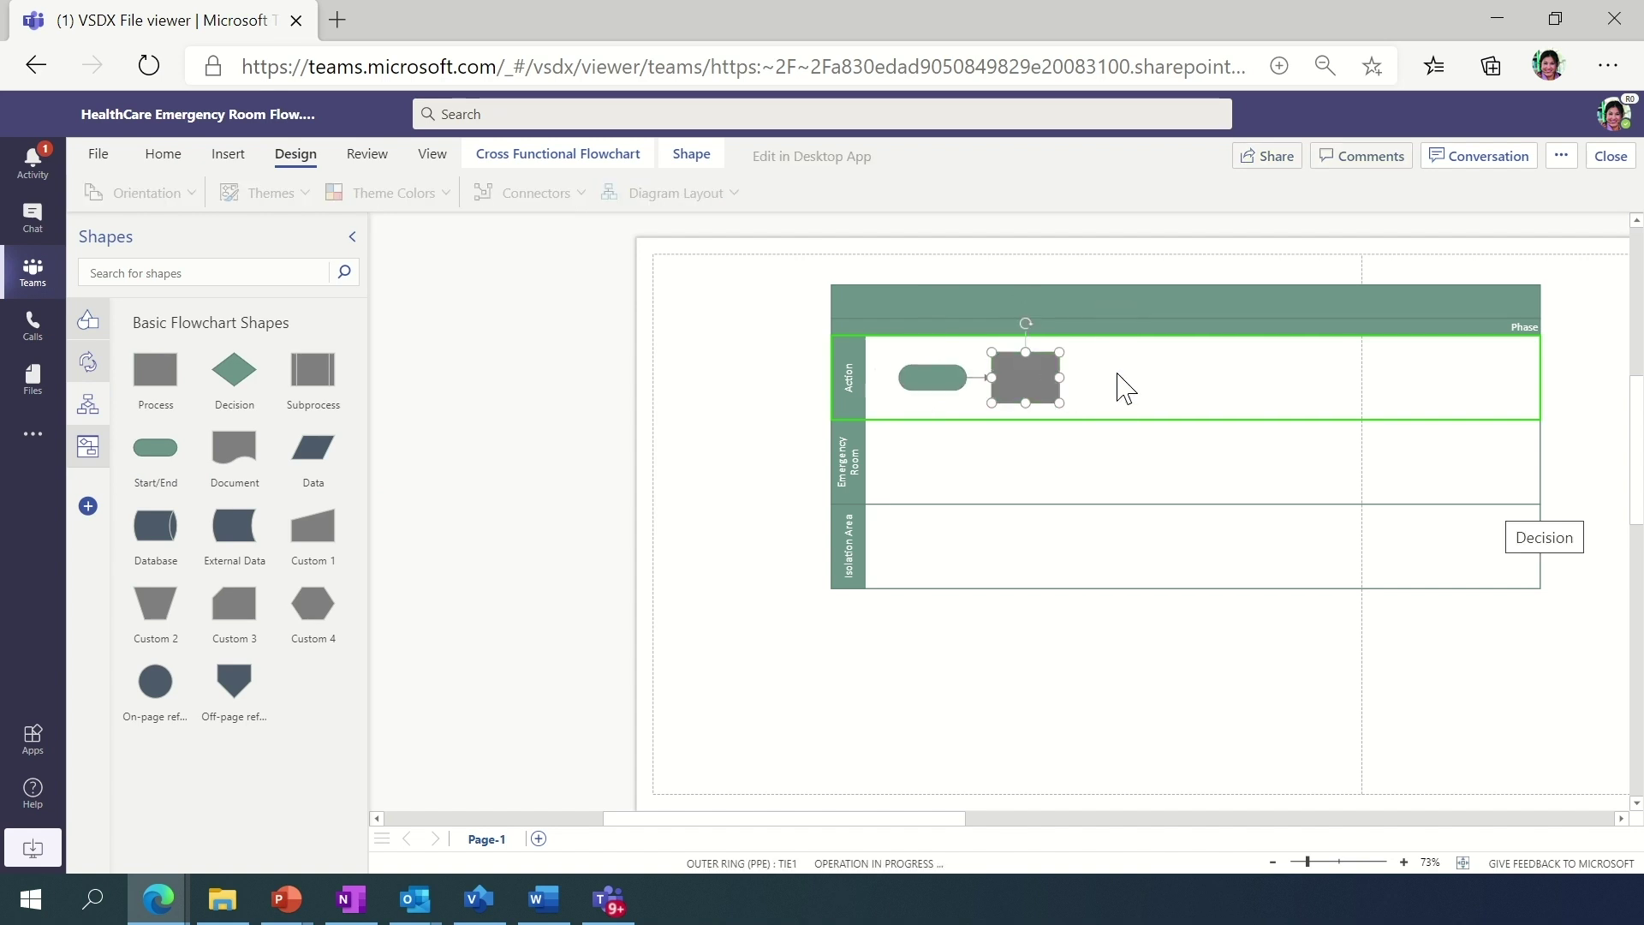
pyautogui.click(1114, 378)
pyautogui.click(1090, 457)
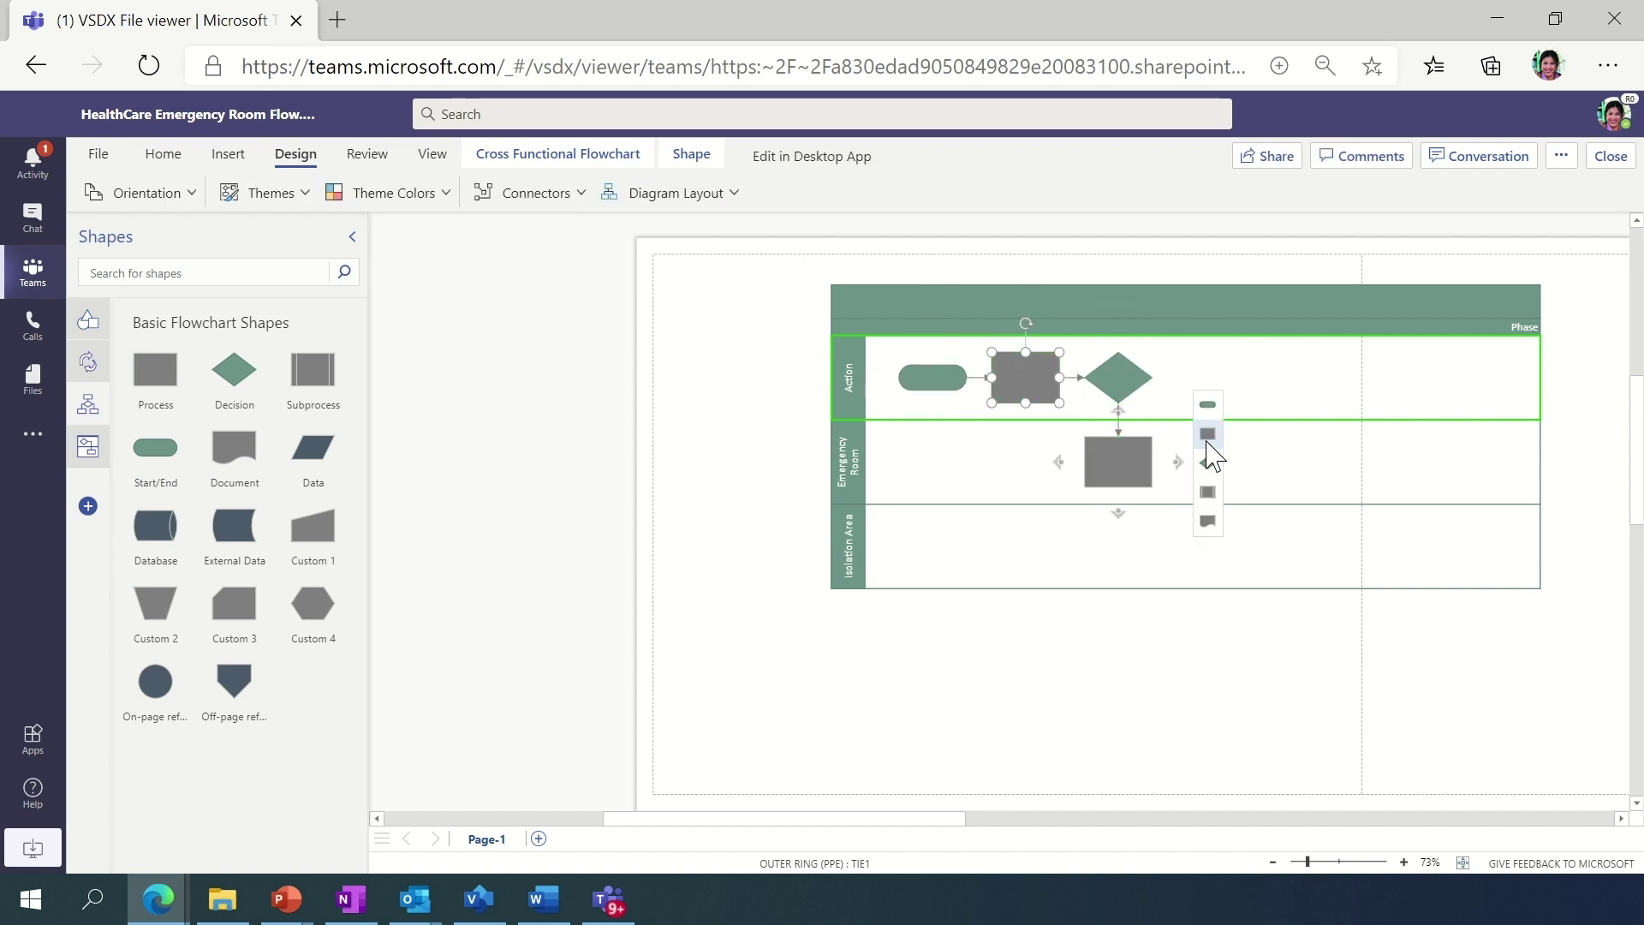
# - Add two more process steps in the Emergency Room lane, a decision above, and Start/End shapes beside it
pyautogui.click(1204, 431)
pyautogui.click(1295, 432)
pyautogui.moveTo(1364, 462)
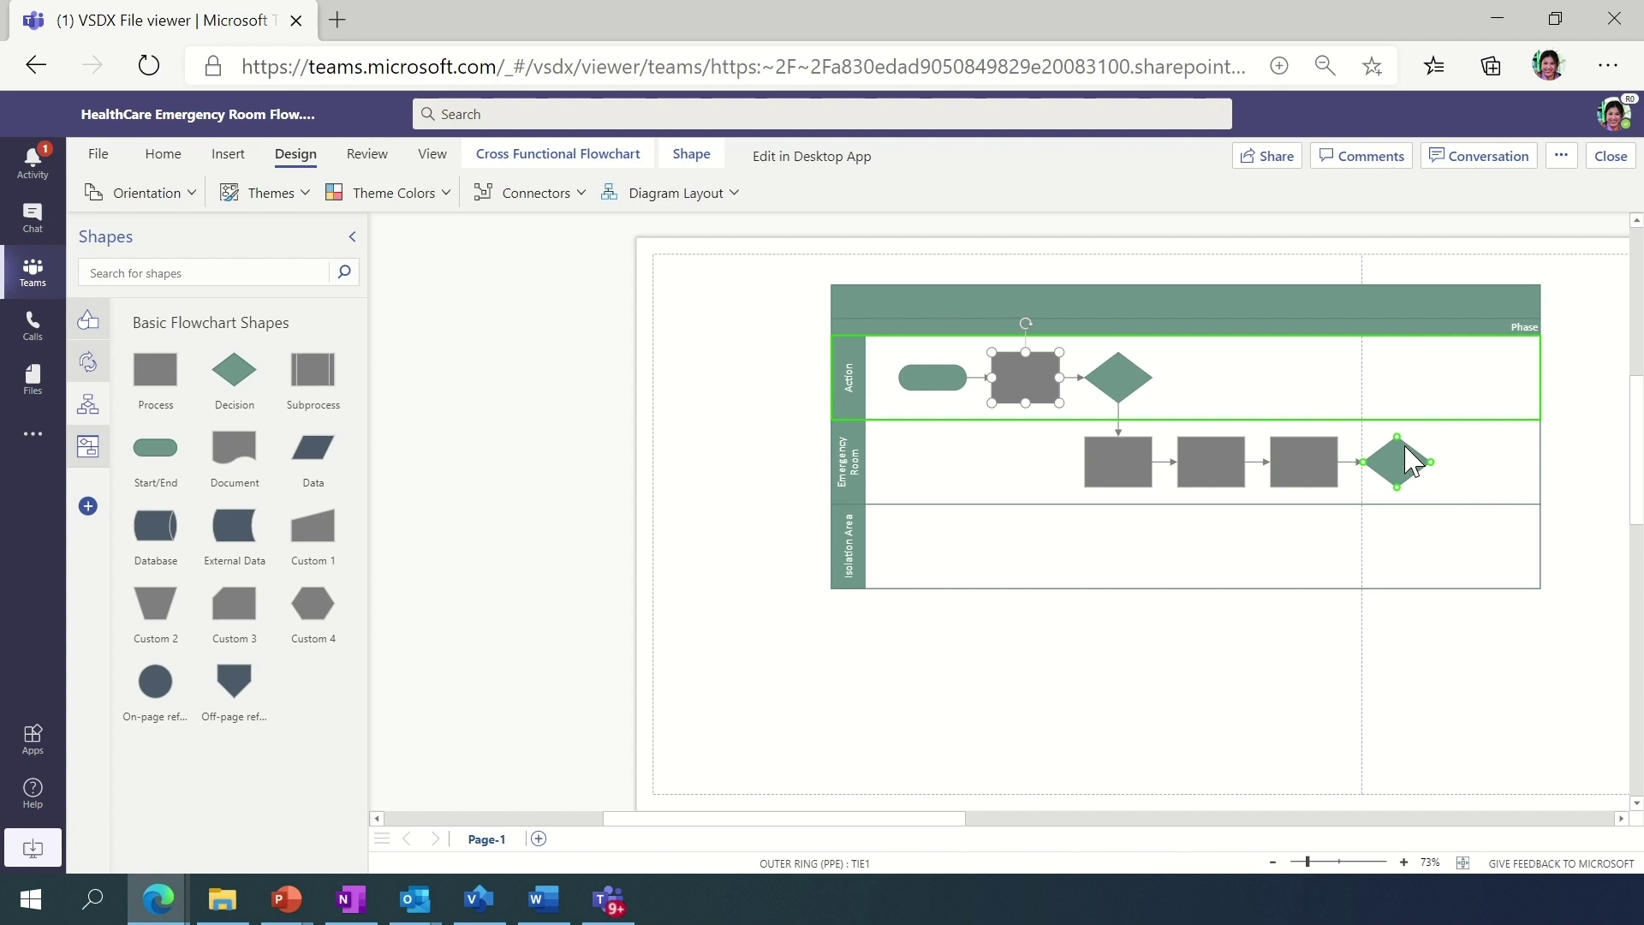
pyautogui.click(1397, 400)
pyautogui.click(1482, 327)
pyautogui.moveTo(1333, 387)
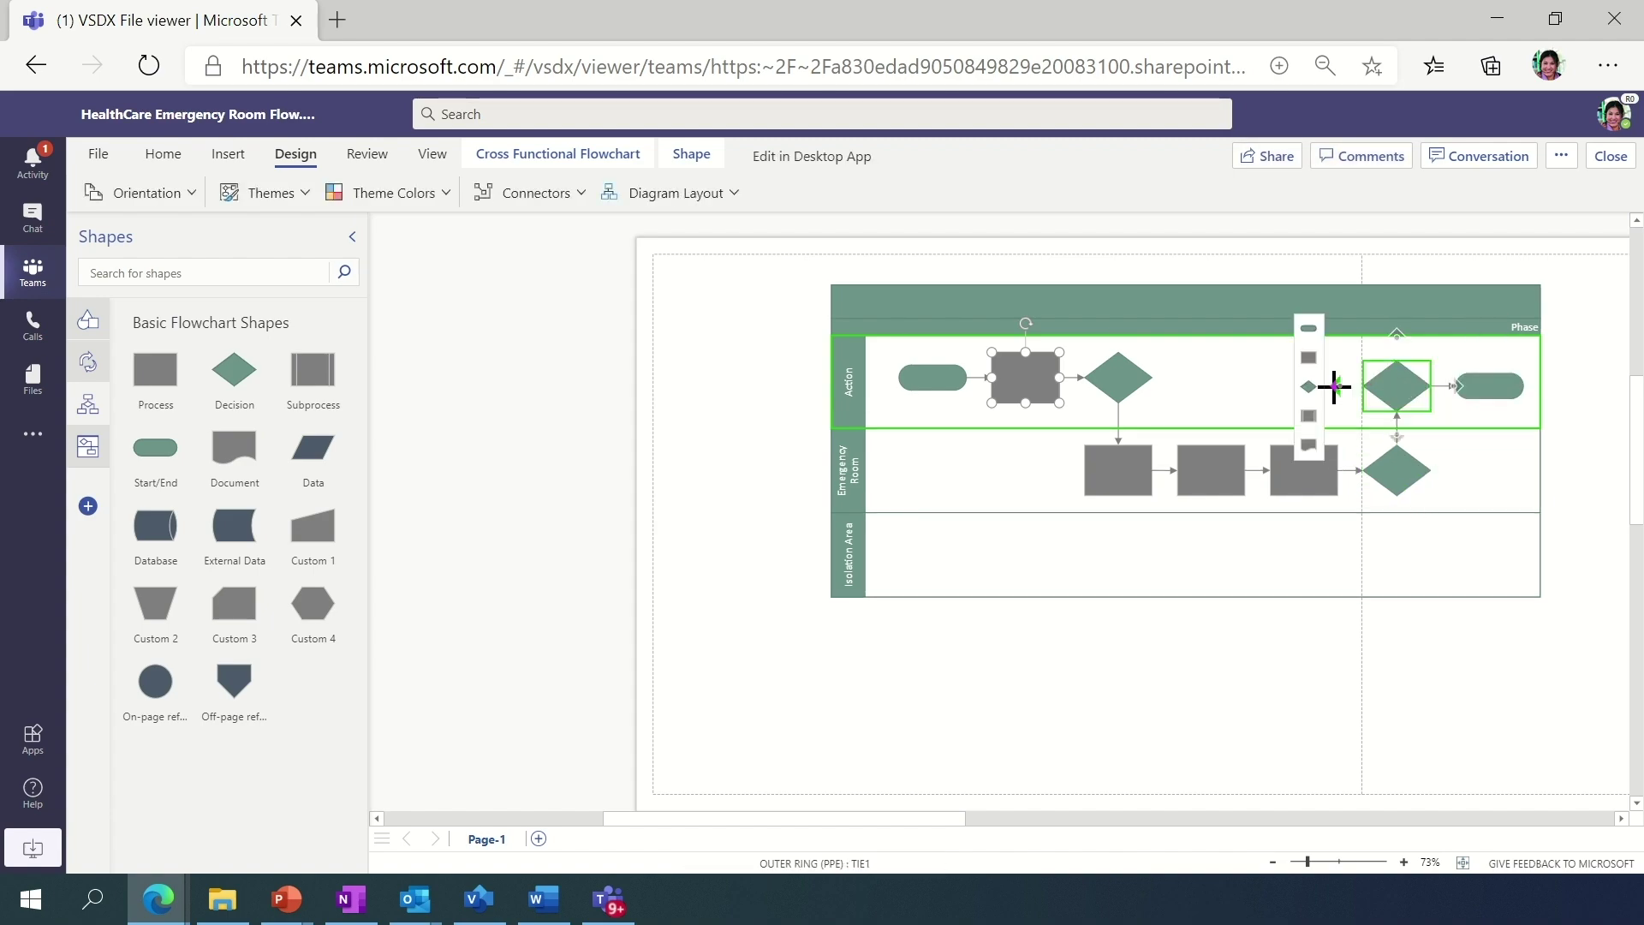
pyautogui.click(1307, 327)
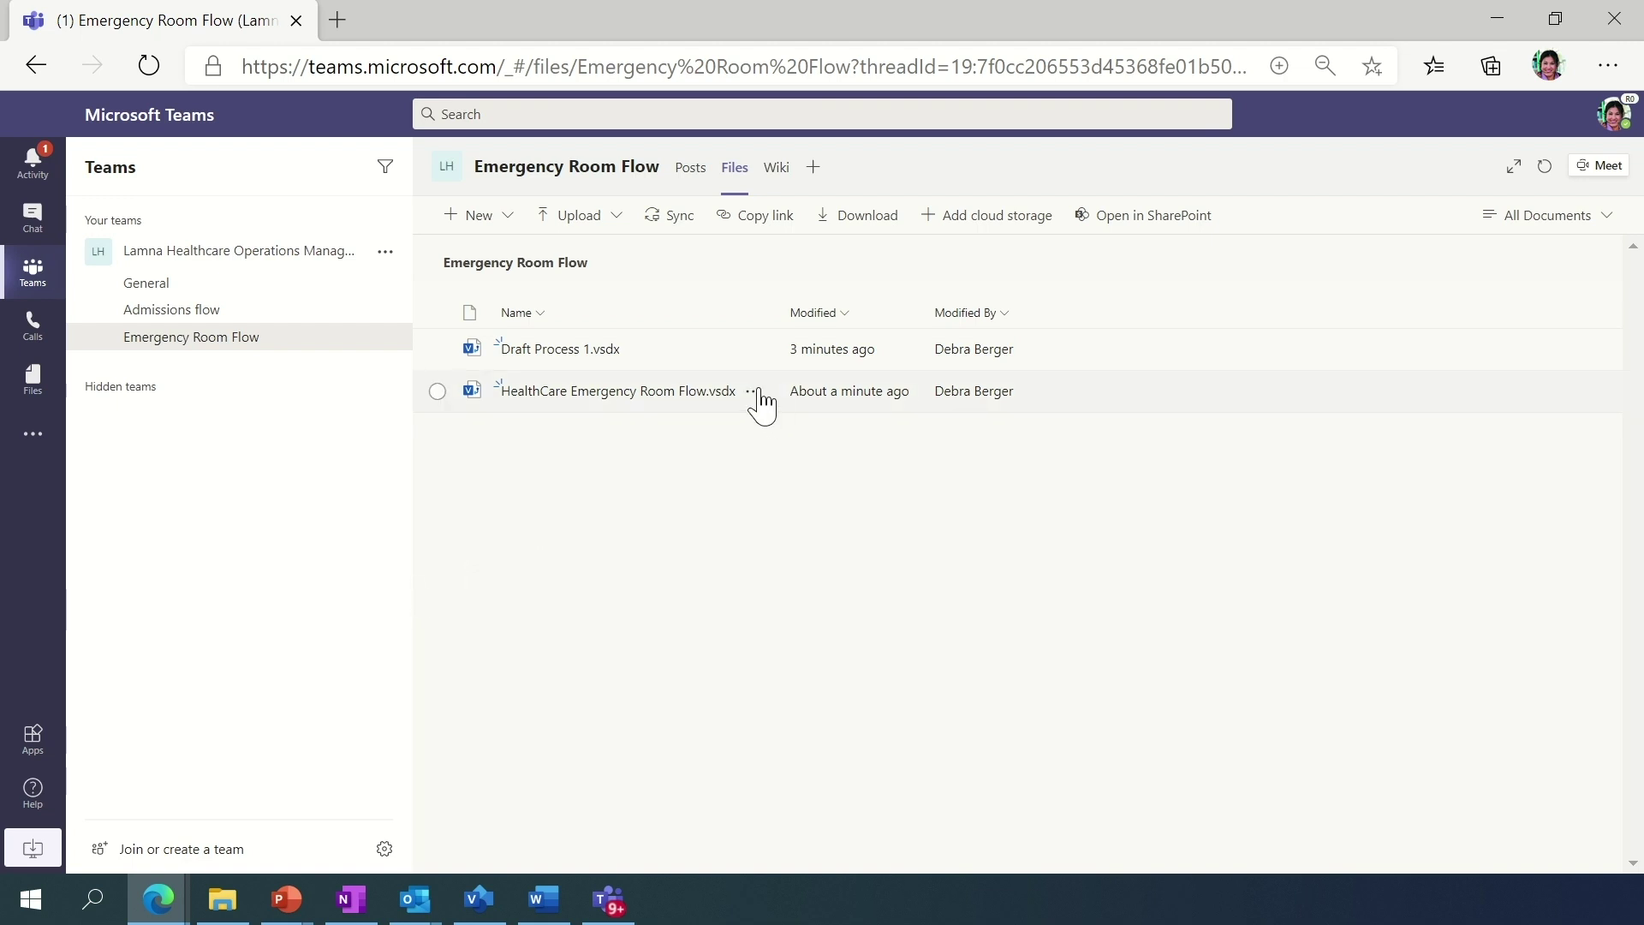
# - Pin the drawing as a channel tab and post 'Please review this tab - Emergency Room Flow'
pyautogui.click(754, 390)
pyautogui.click(829, 450)
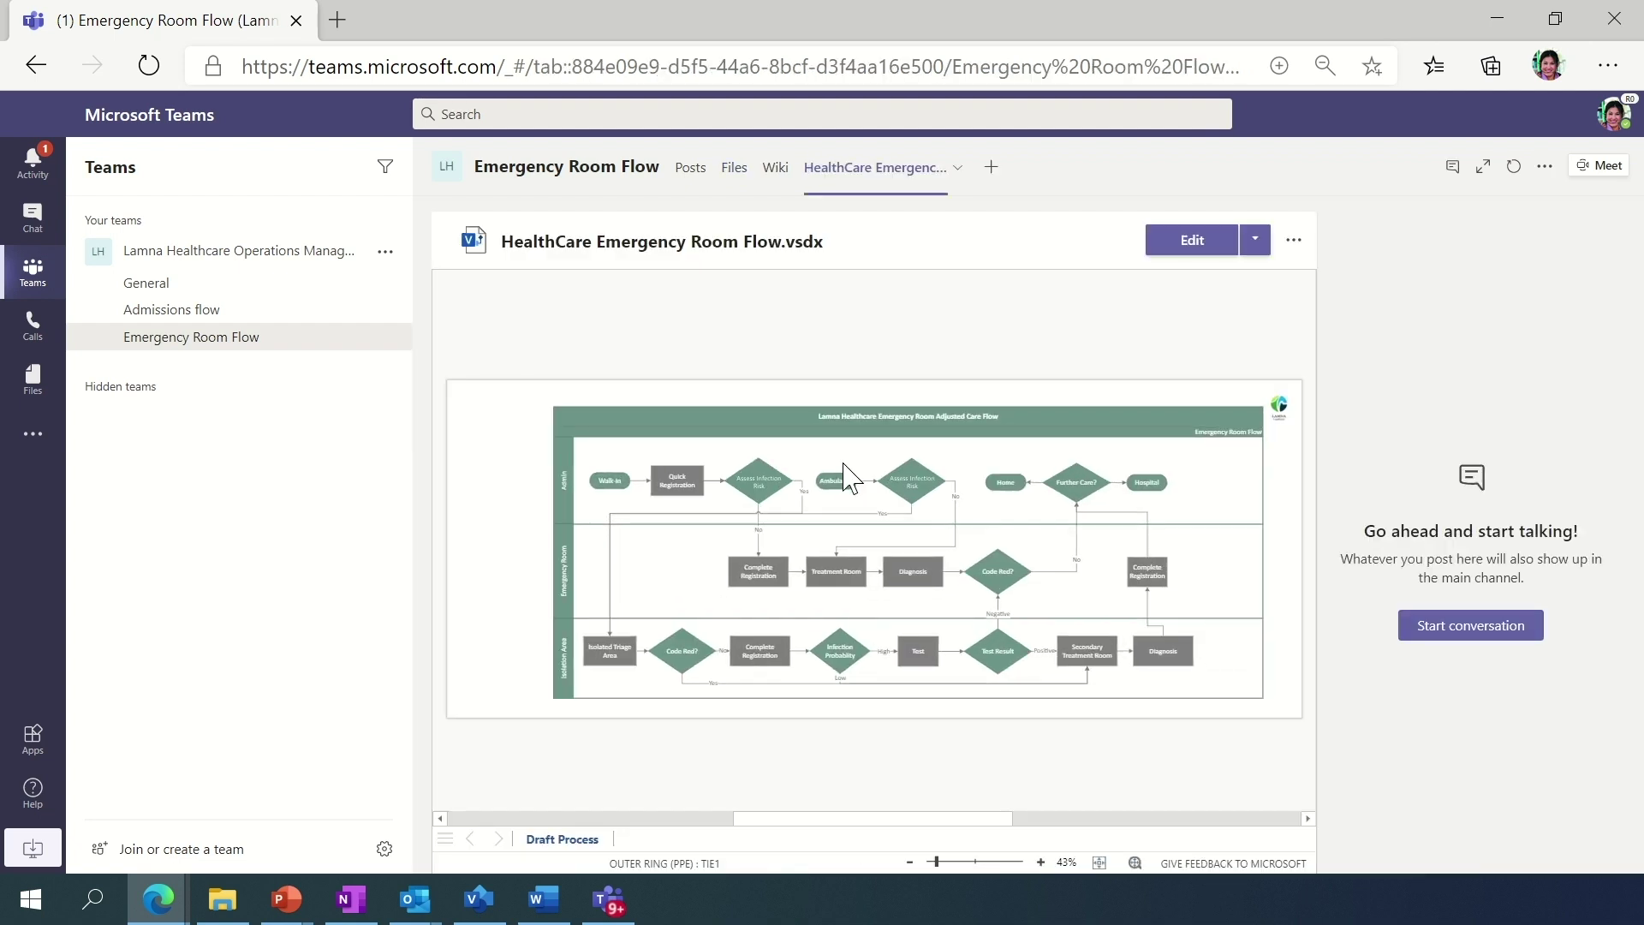
pyautogui.click(1439, 629)
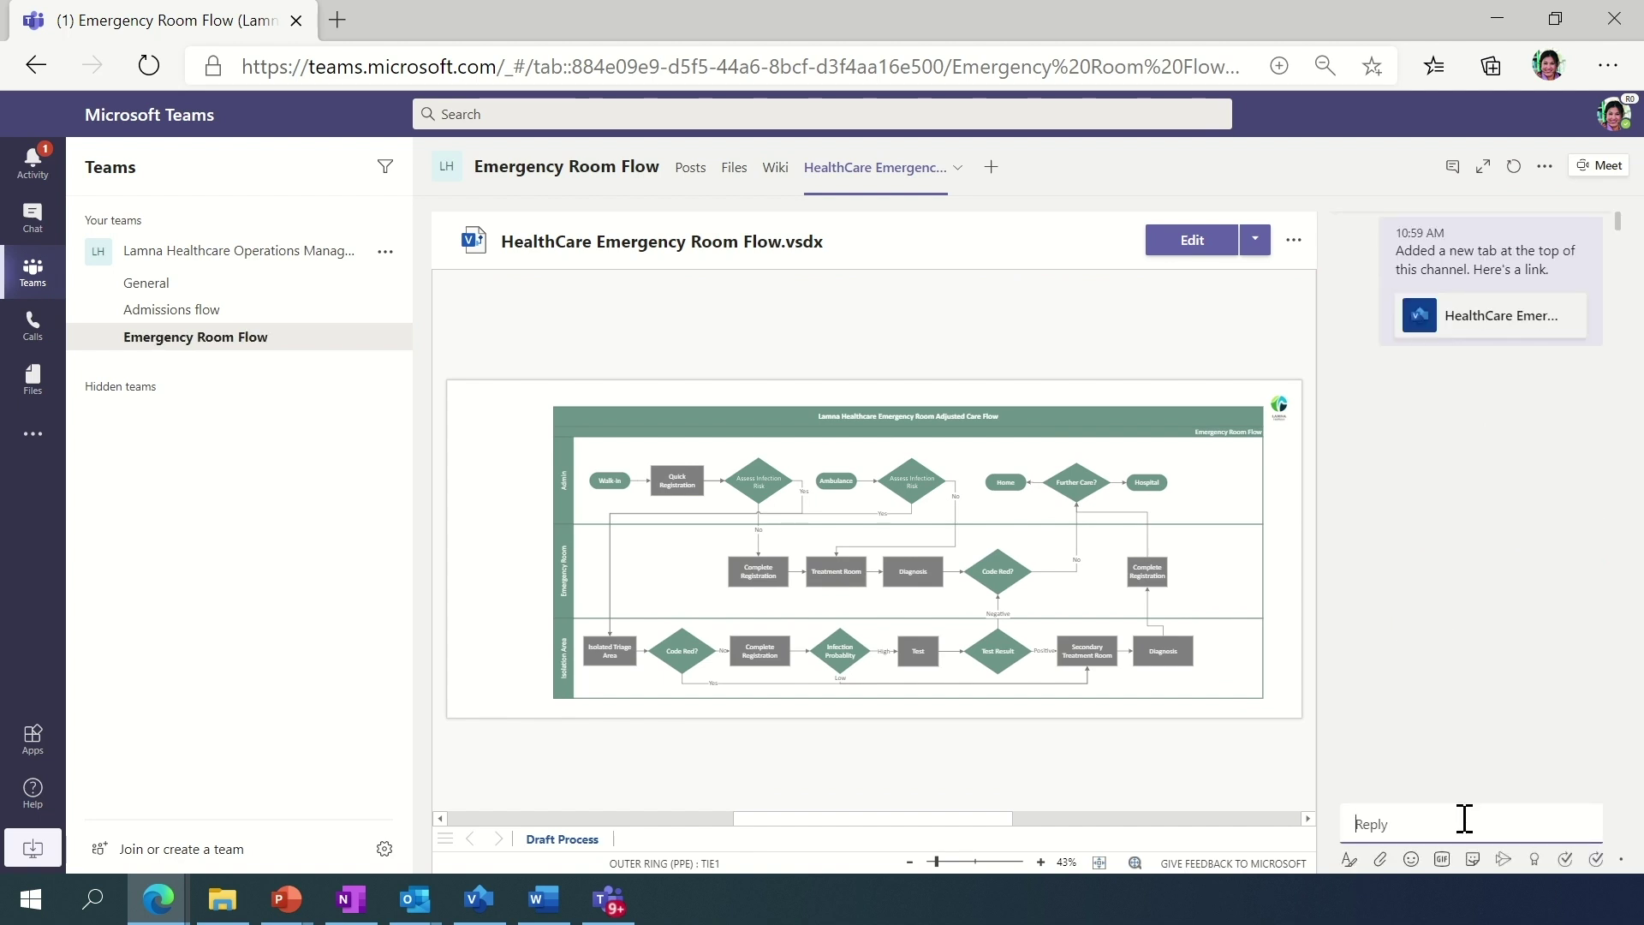
pyautogui.write('Please')
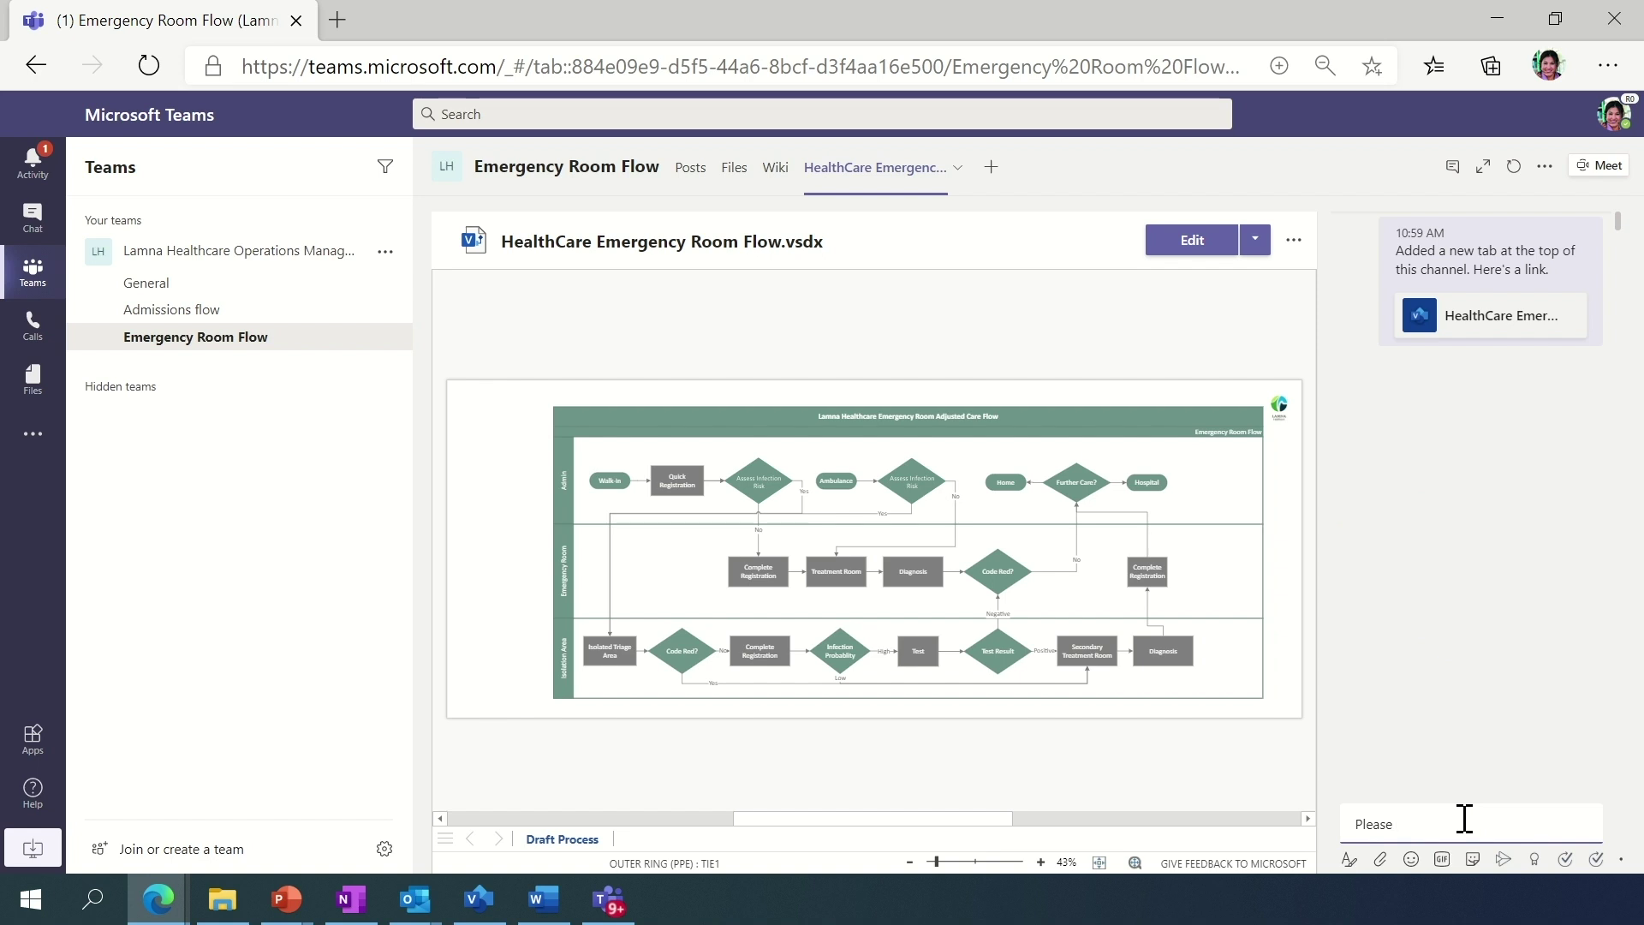
pyautogui.write(' review this tab - Emergency Room Flow.')
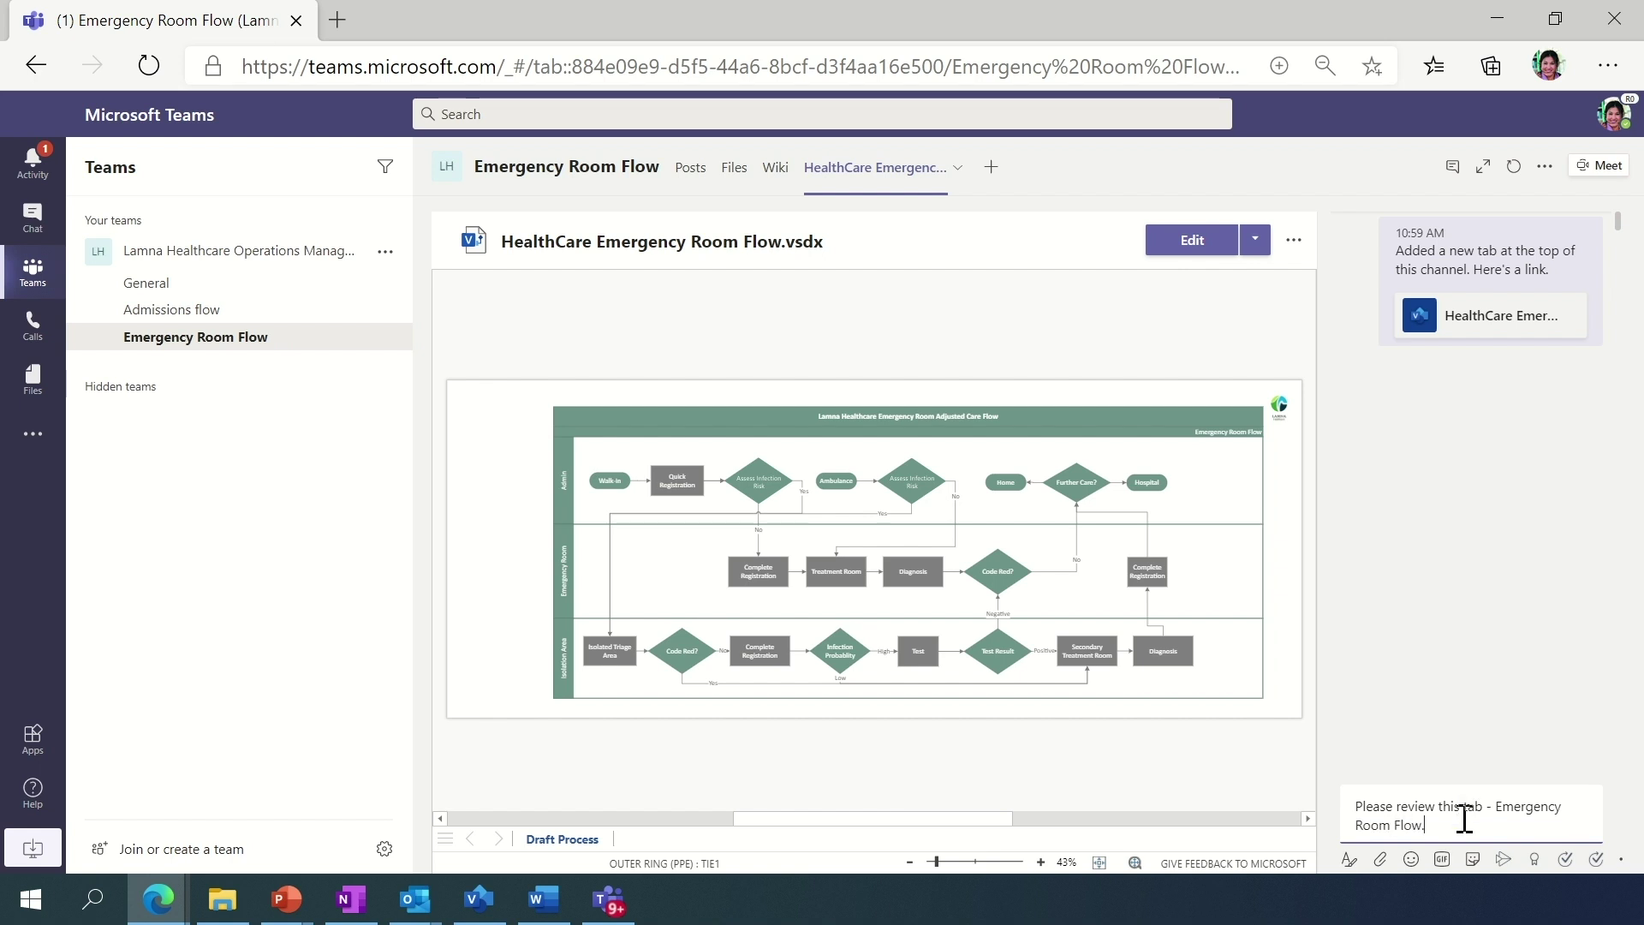
pyautogui.press('Return')
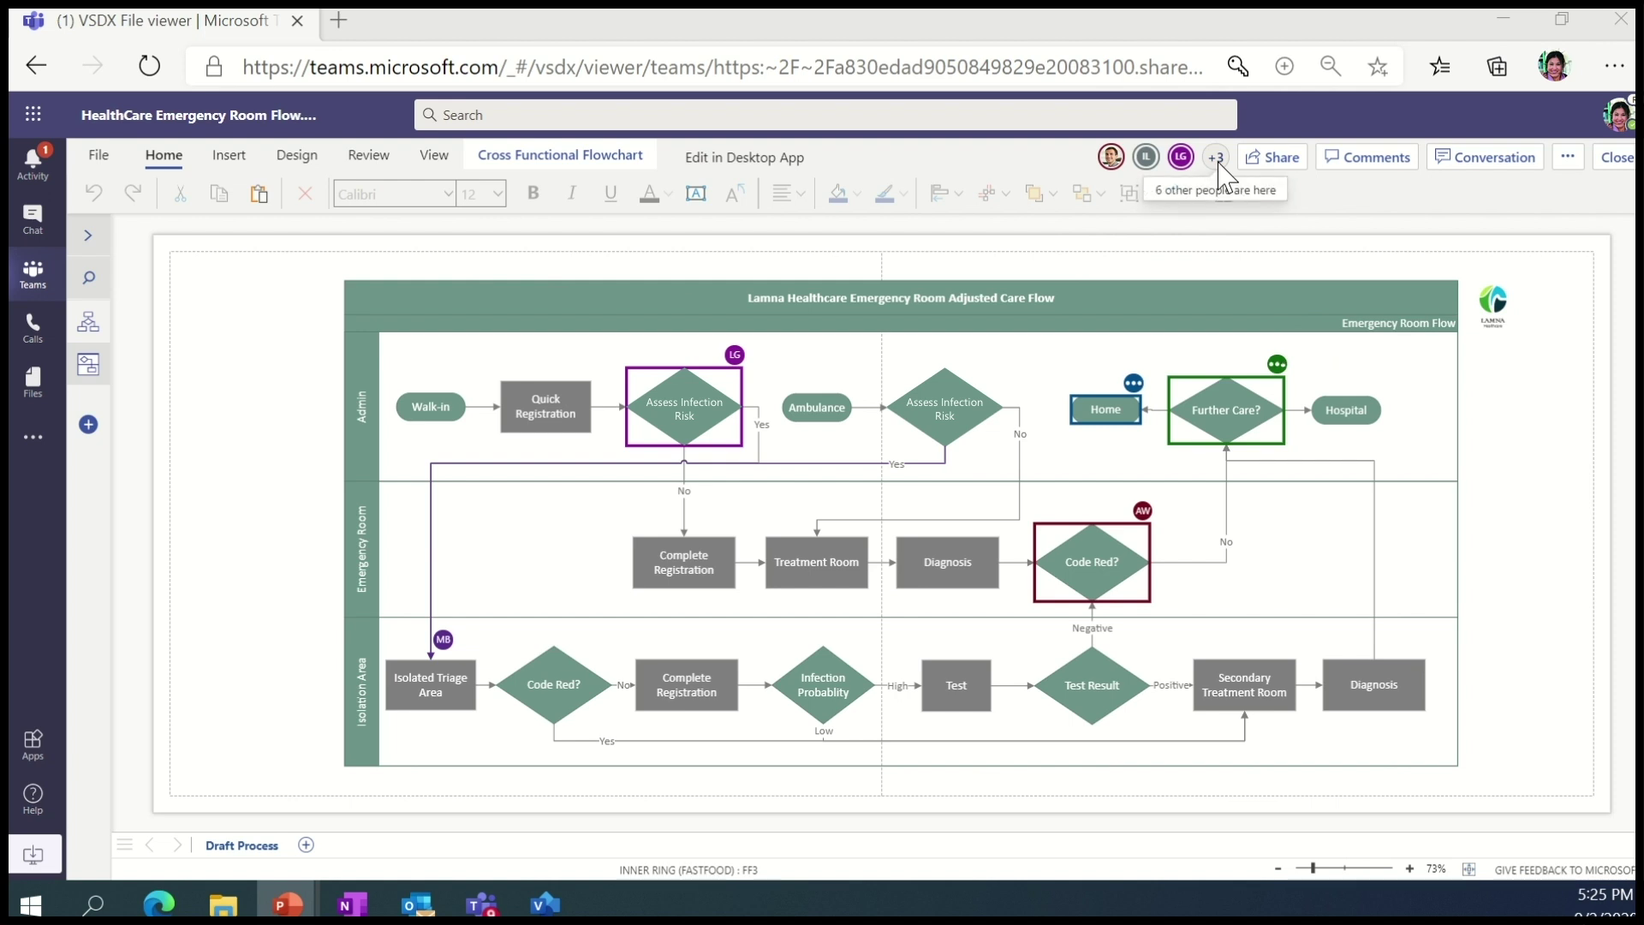
# - Jump to a collaborator's location to view the Assess Infection Risk decision they are editing
pyautogui.click(1218, 159)
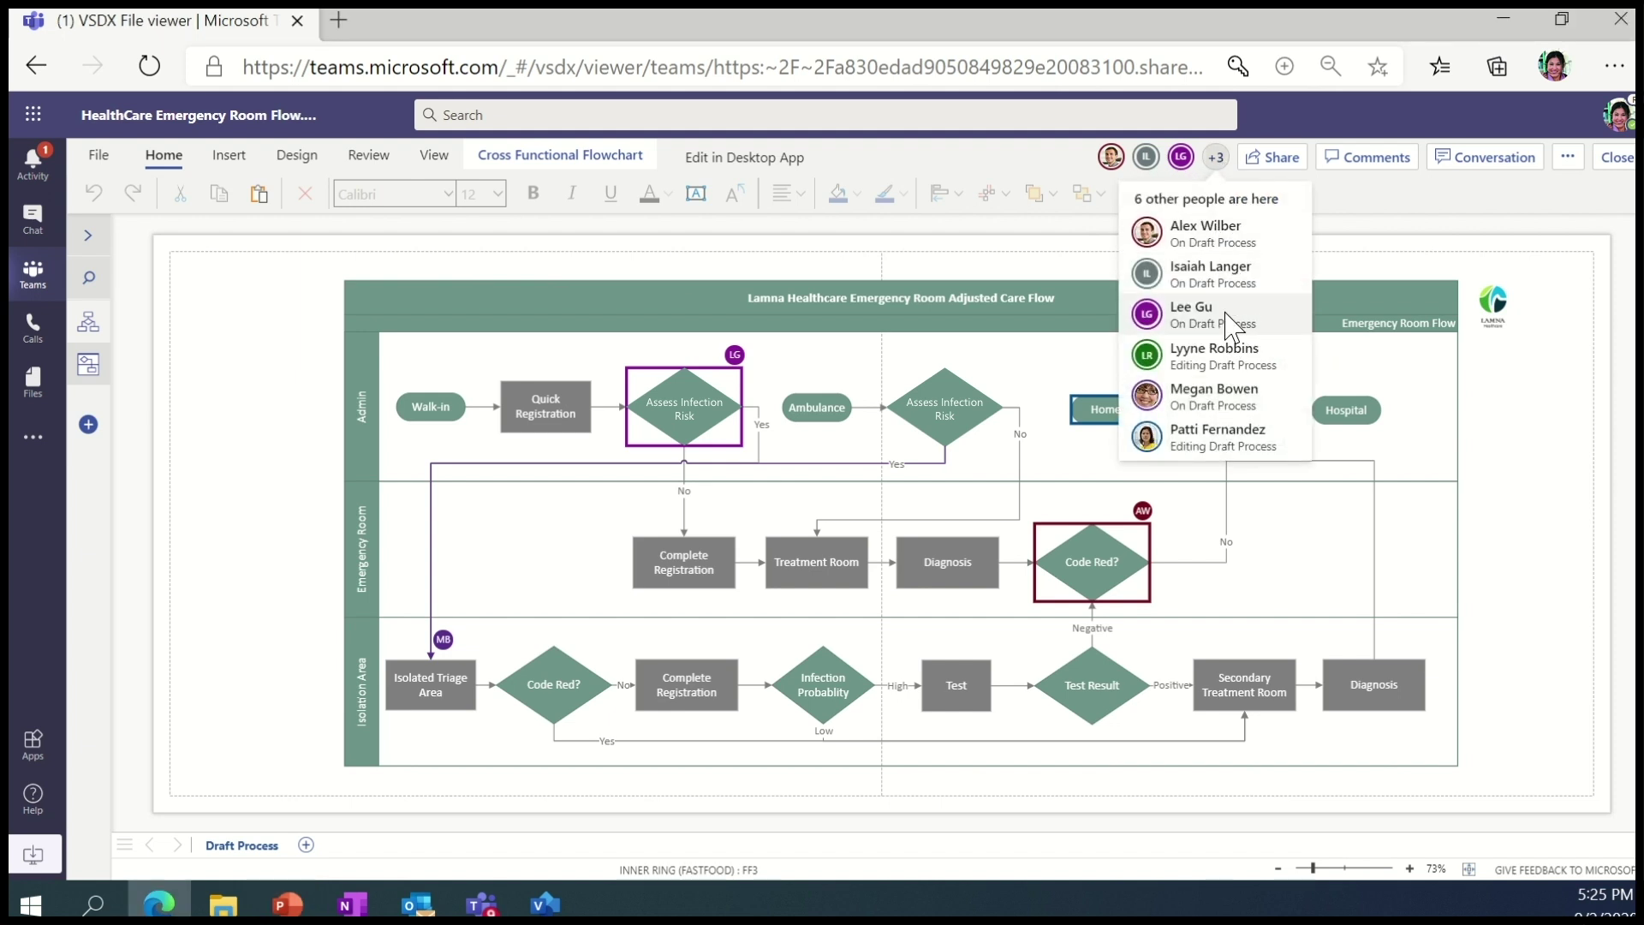
pyautogui.click(1182, 159)
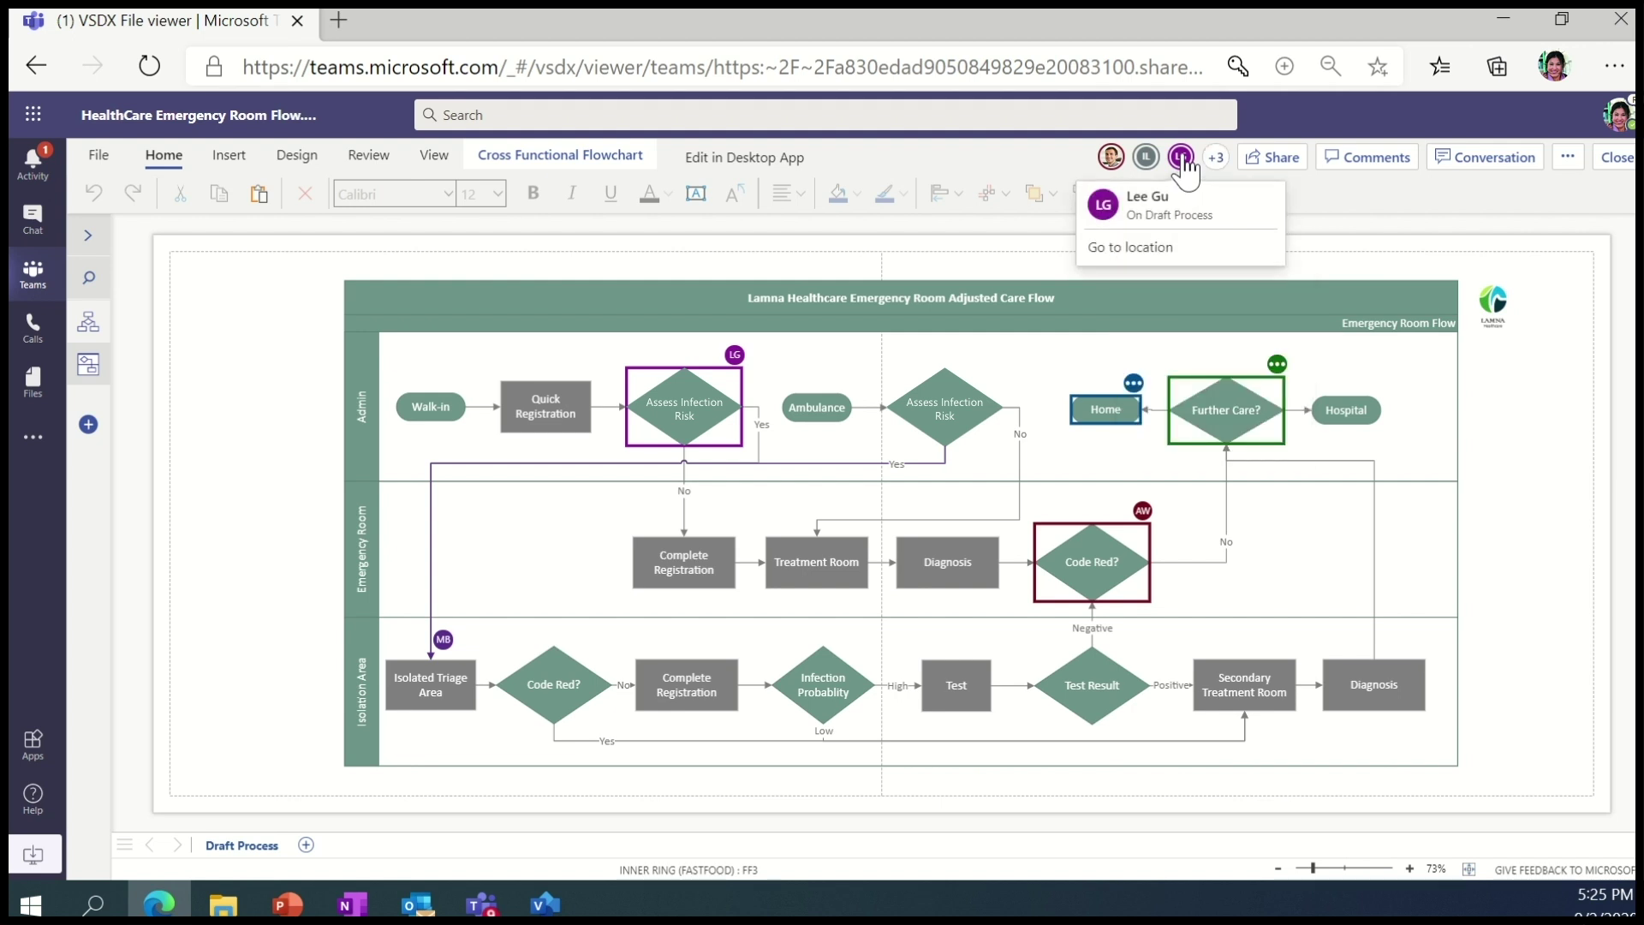
pyautogui.click(1147, 246)
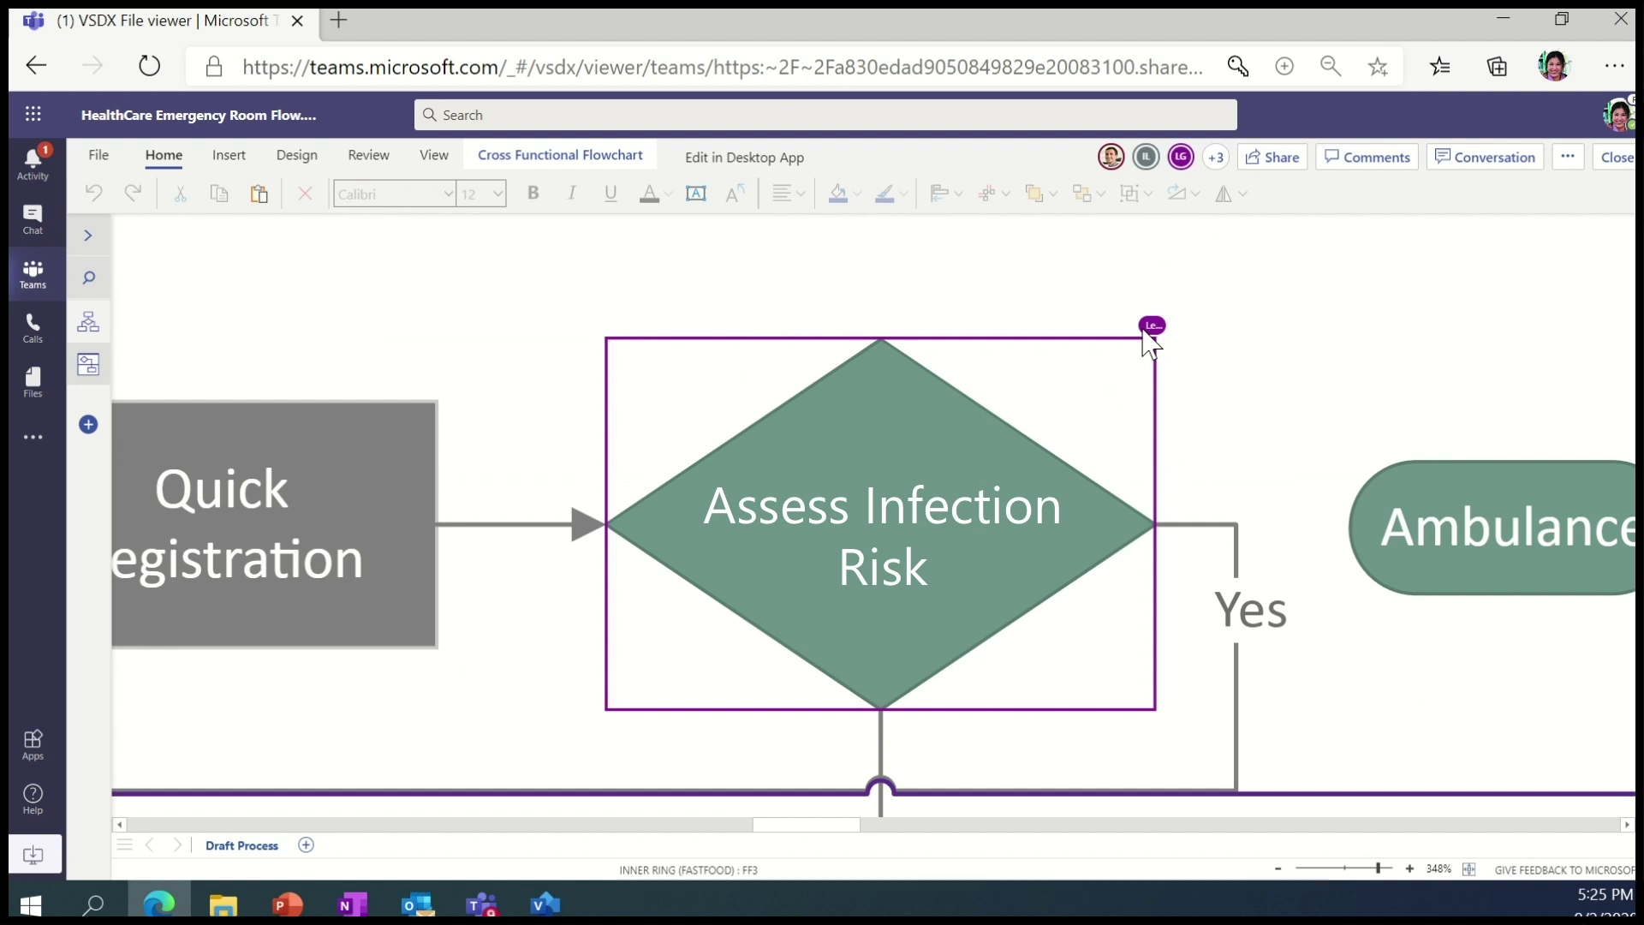
pyautogui.moveTo(1147, 337)
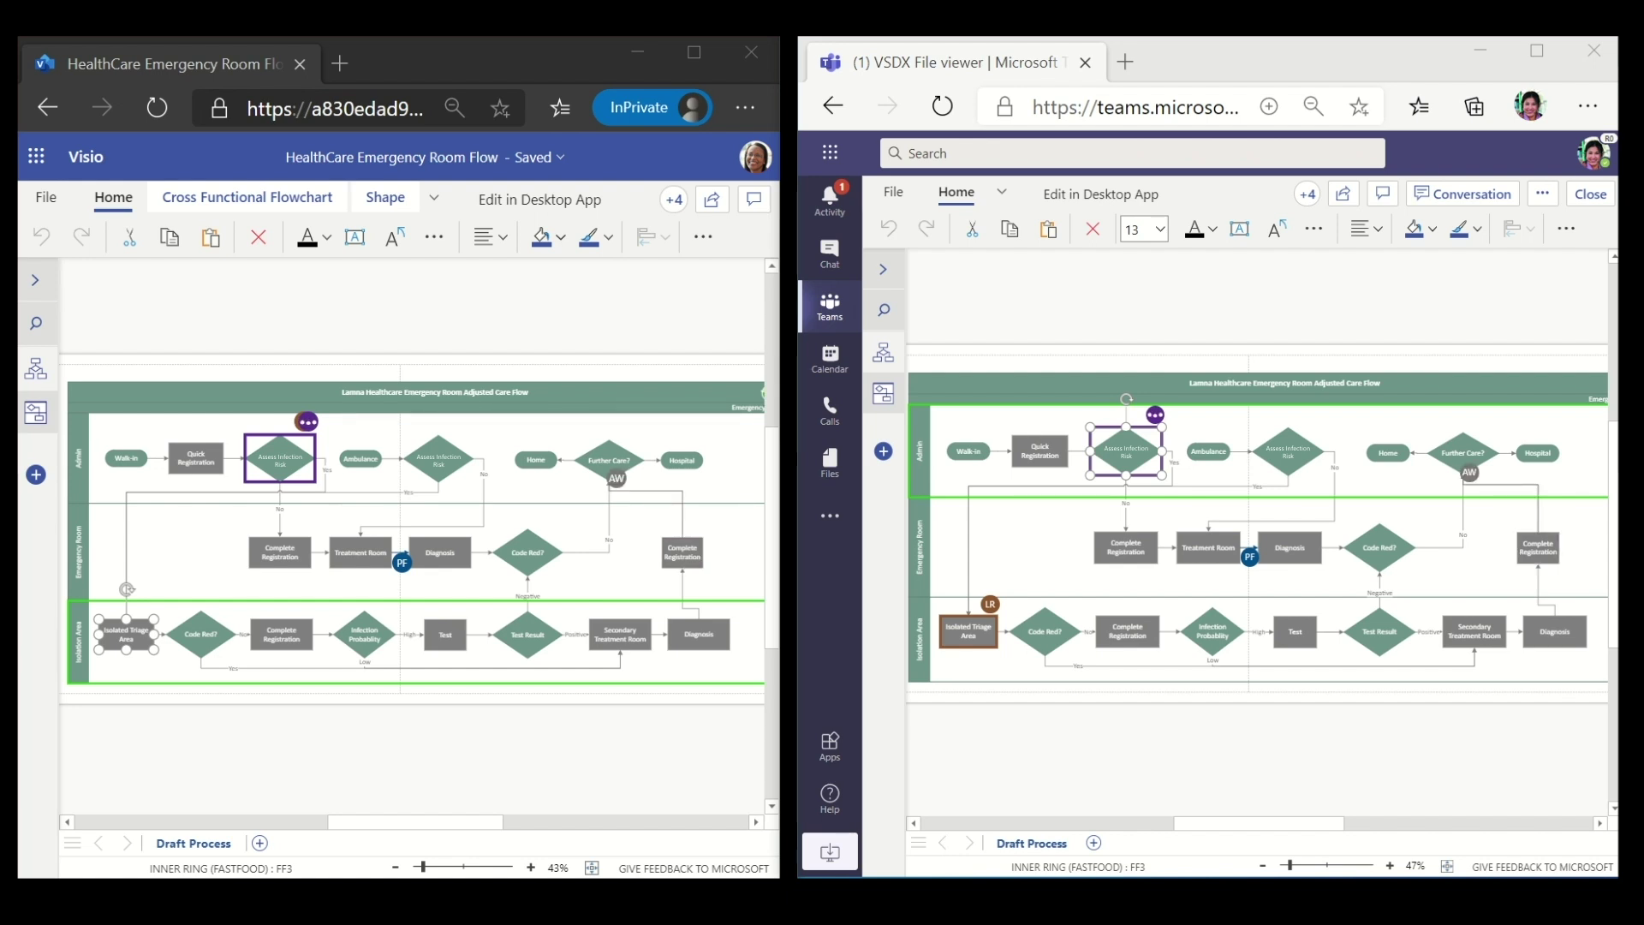
pyautogui.click(70, 555)
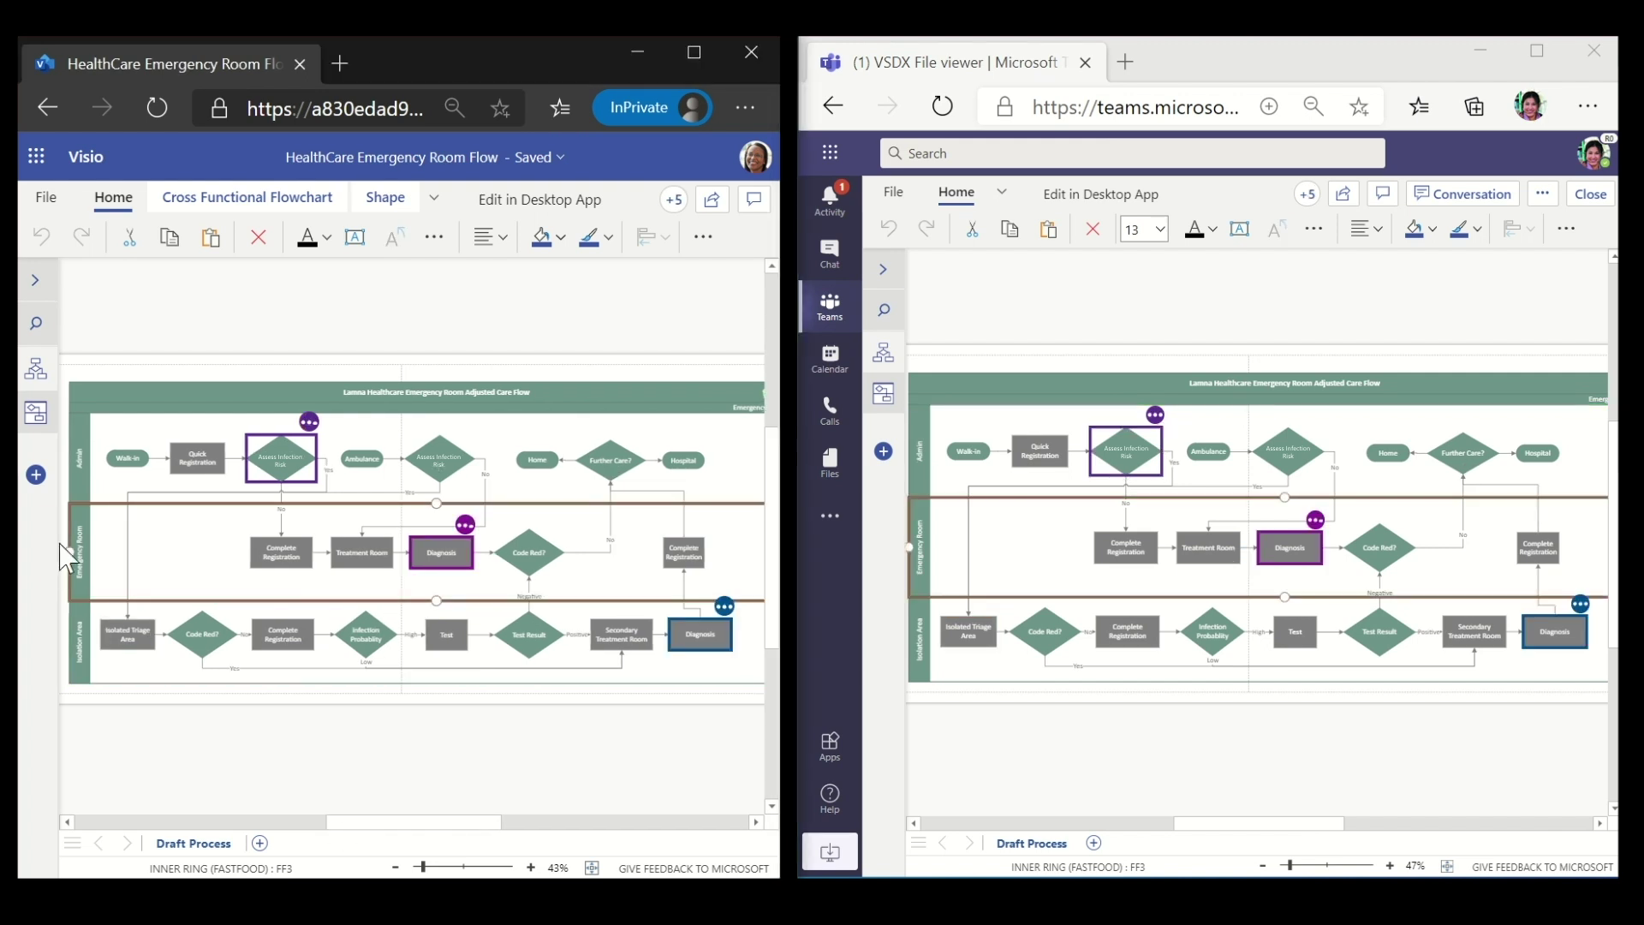
pyautogui.moveTo(74, 528); pyautogui.dragTo(64, 694)
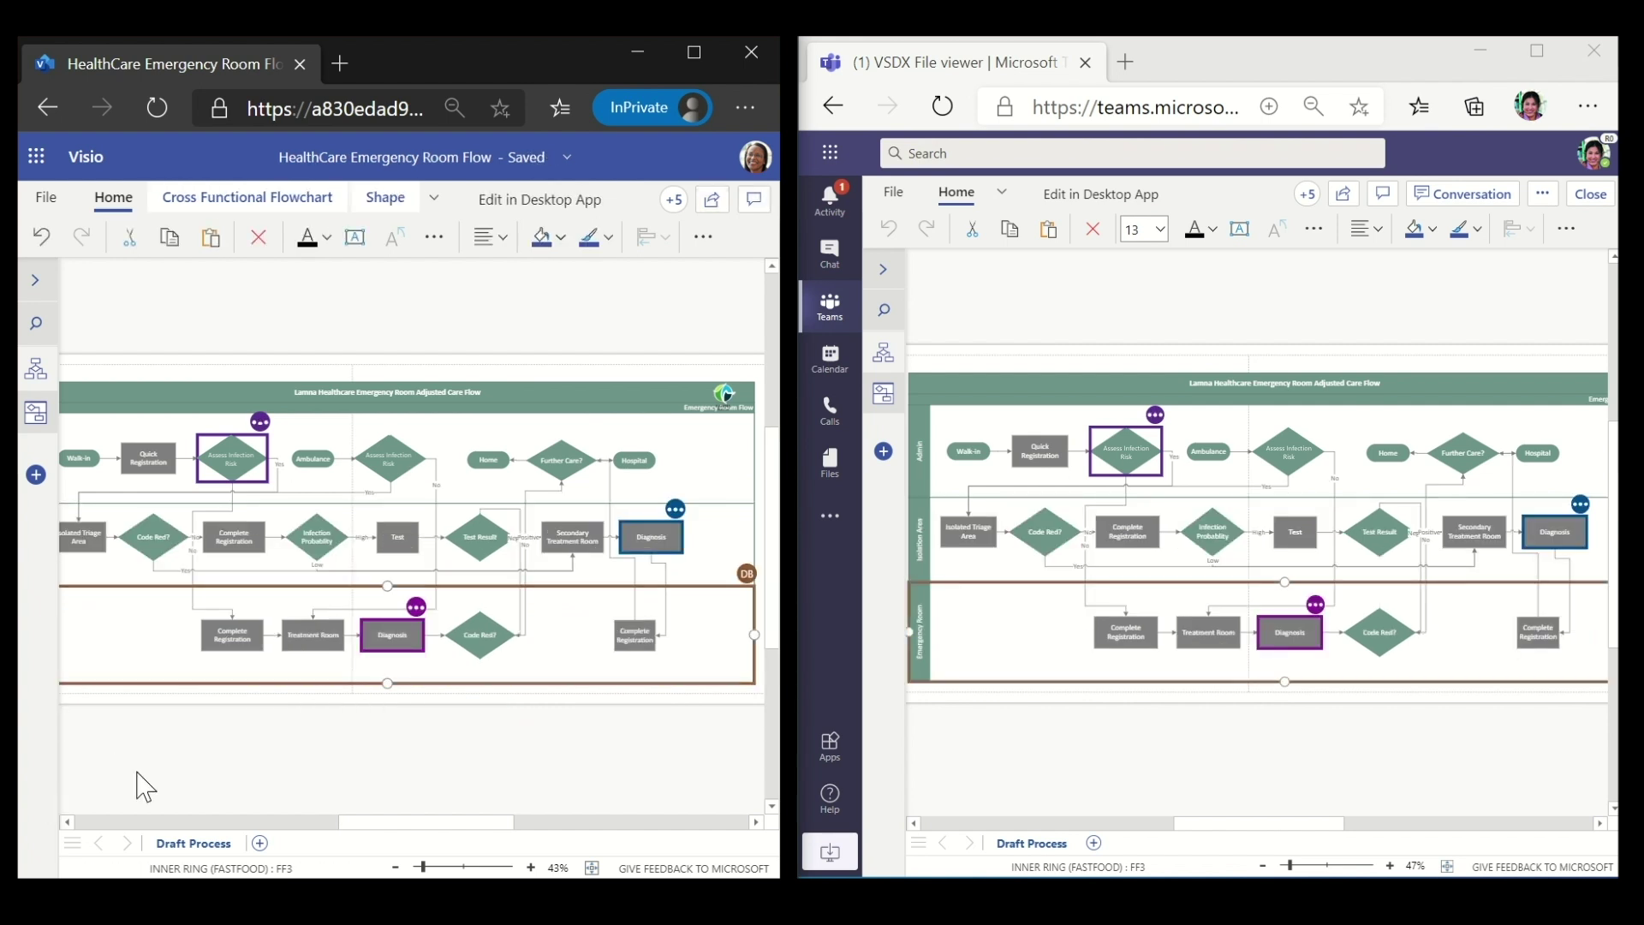
pyautogui.hotkey('ctrl', 'z')
pyautogui.moveTo(64, 694); pyautogui.dragTo(73, 532)
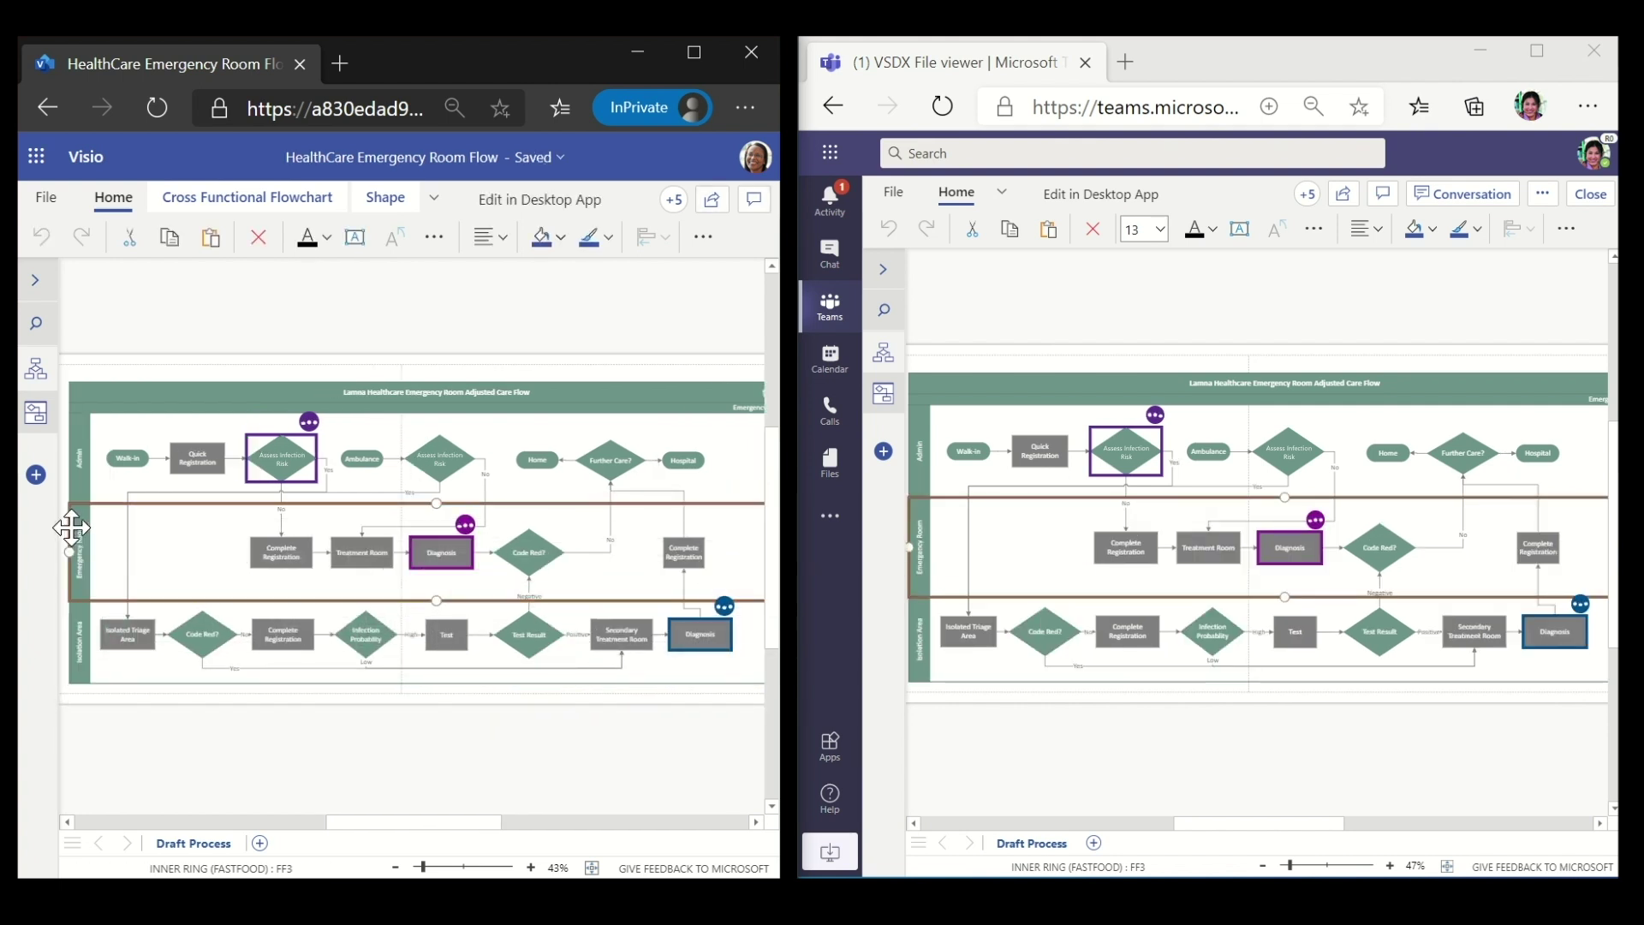
pyautogui.click(184, 197)
# - Try a green theme in Visio, then apply the blue standard theme from the Teams window
pyautogui.click(367, 245)
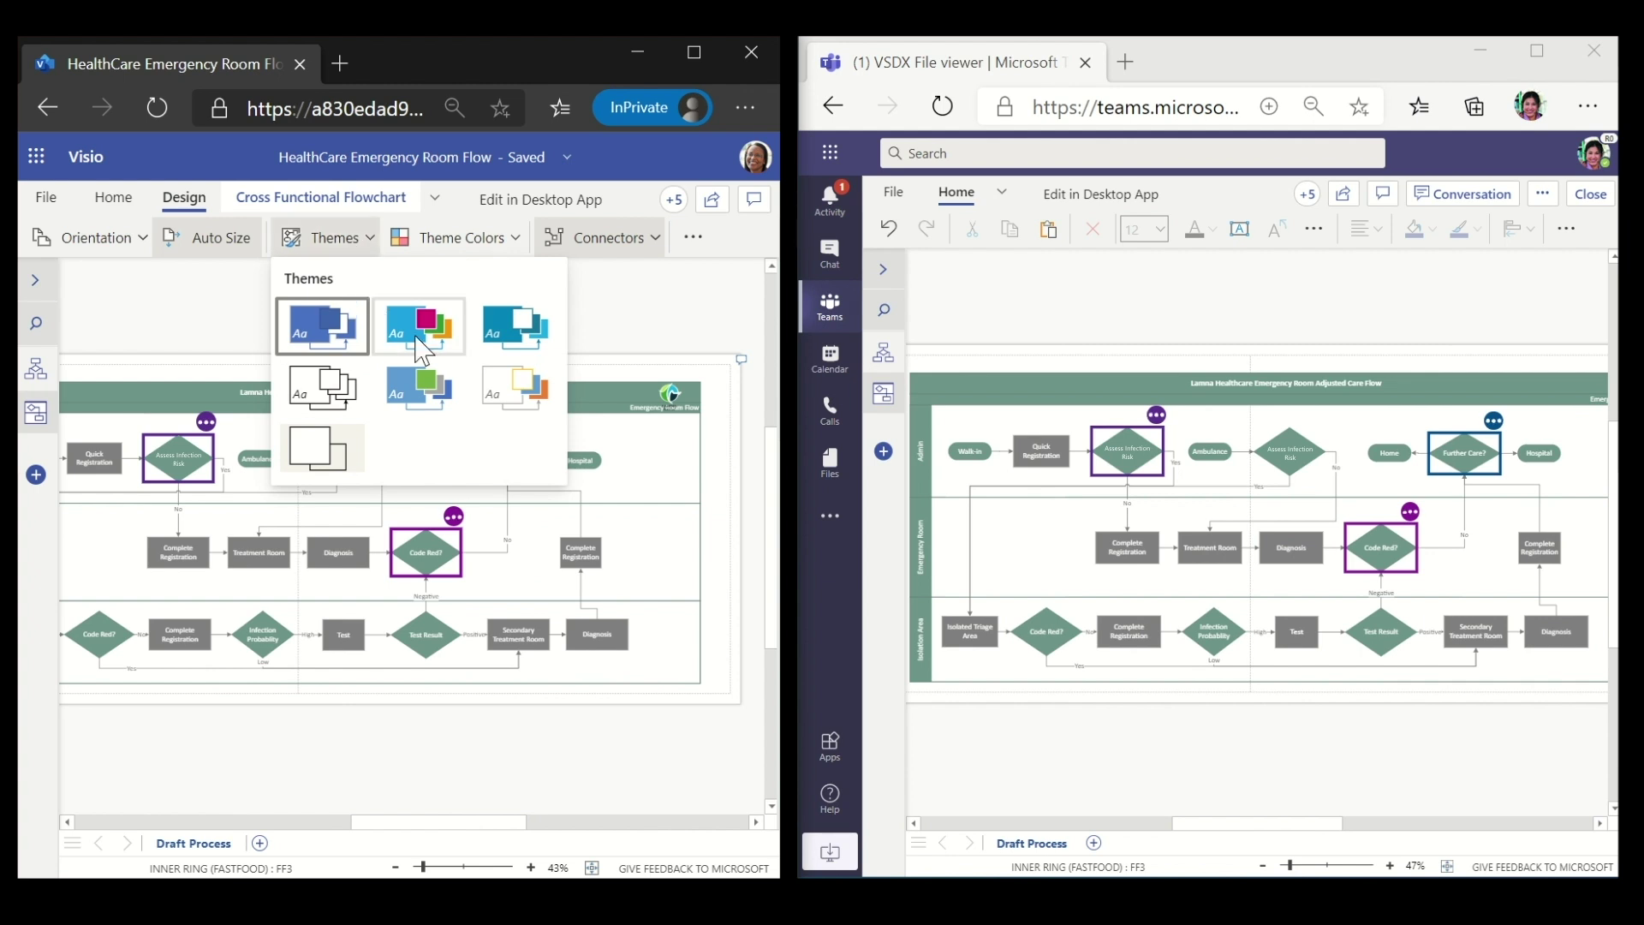
pyautogui.click(430, 401)
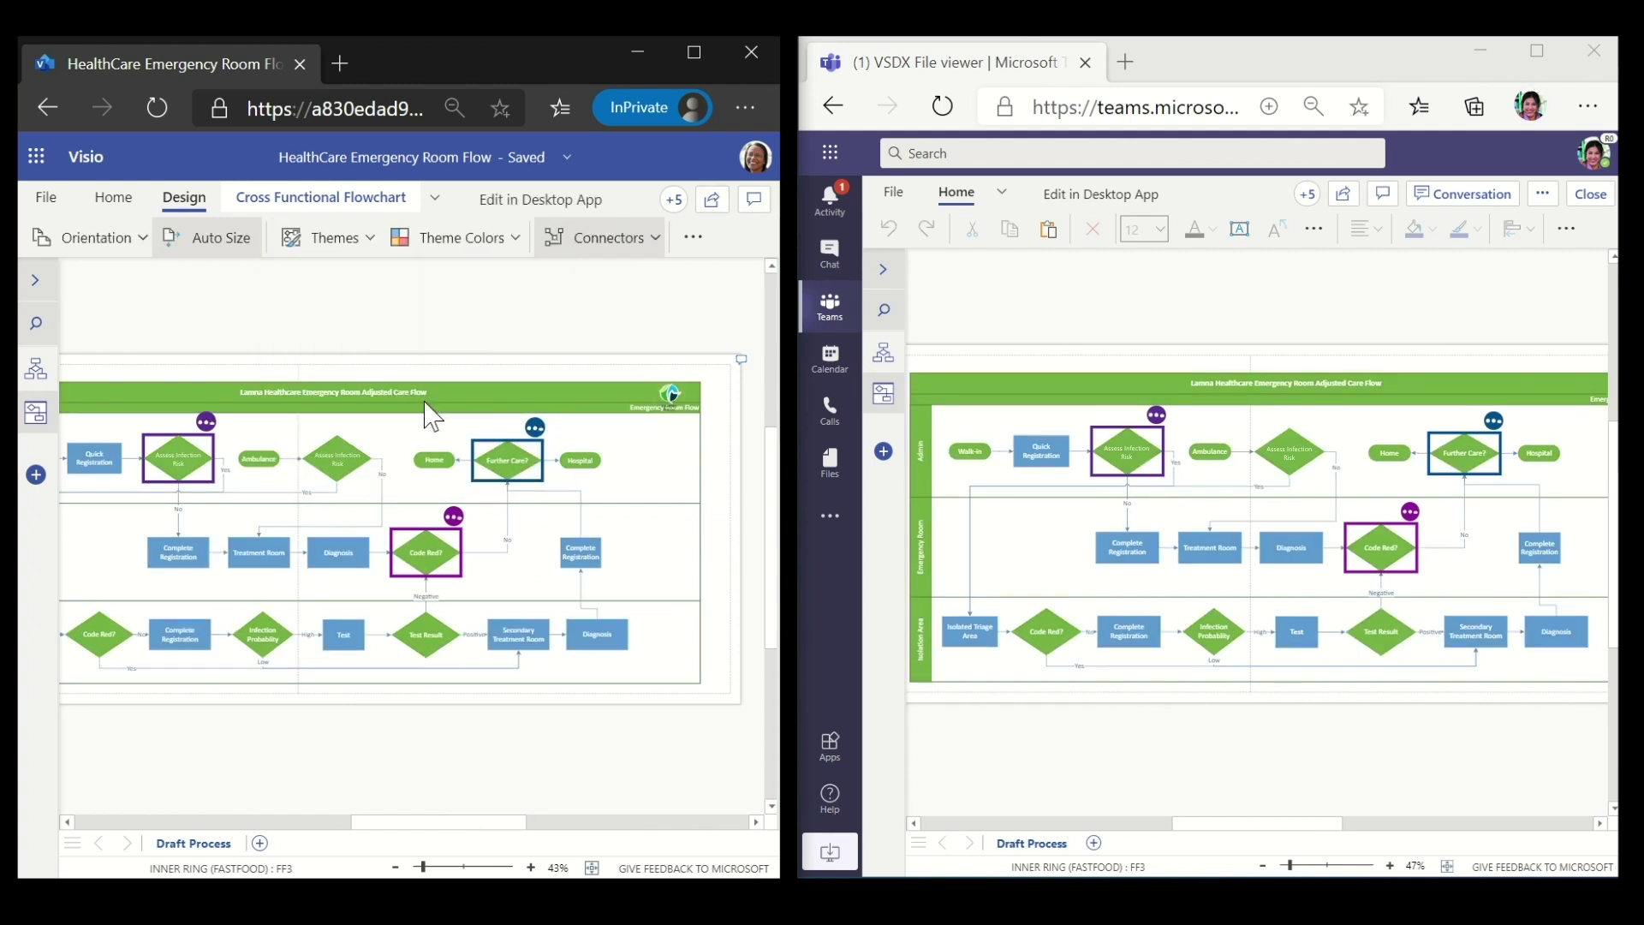
pyautogui.moveTo(455, 820); pyautogui.dragTo(430, 822)
pyautogui.click(956, 193)
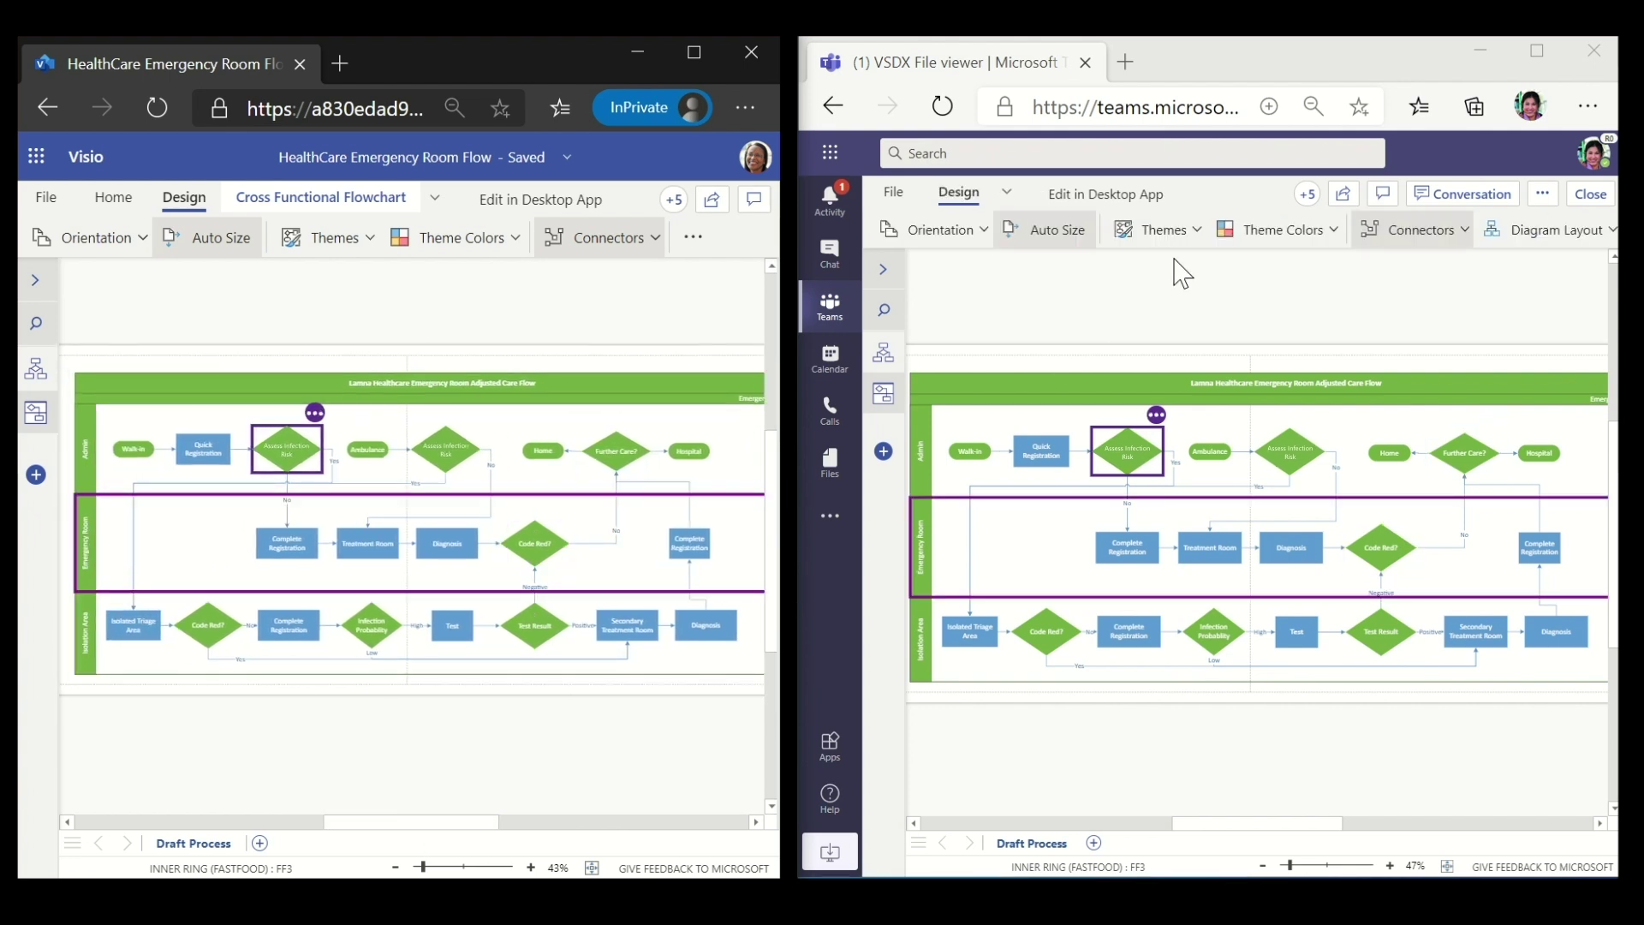
pyautogui.click(1156, 229)
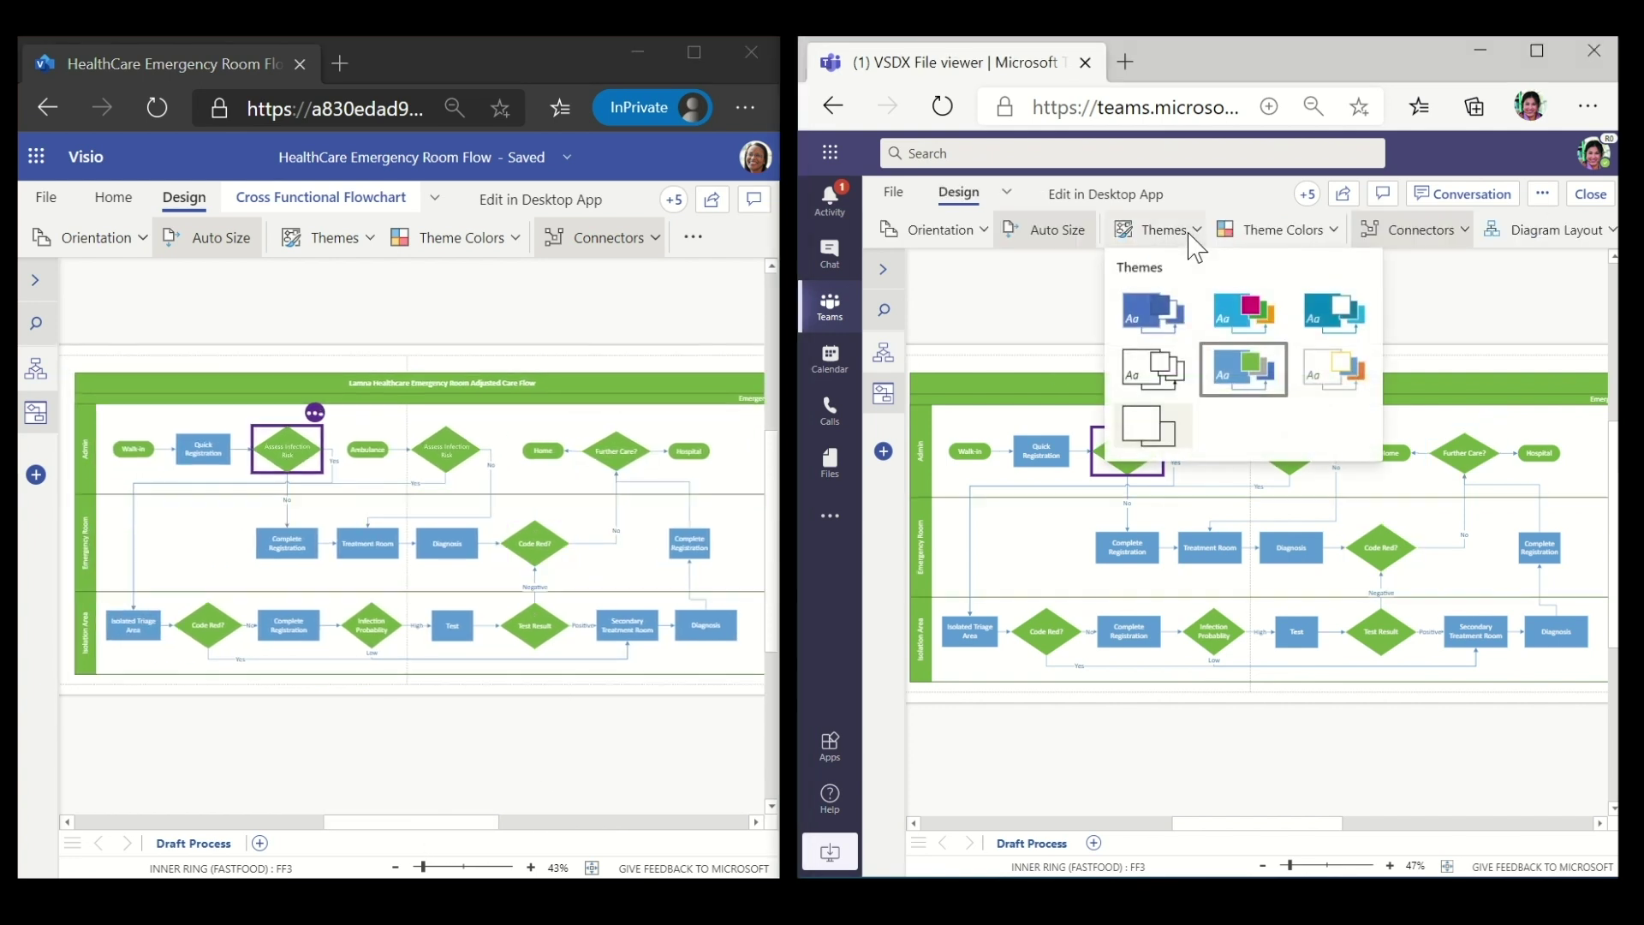
pyautogui.click(1163, 324)
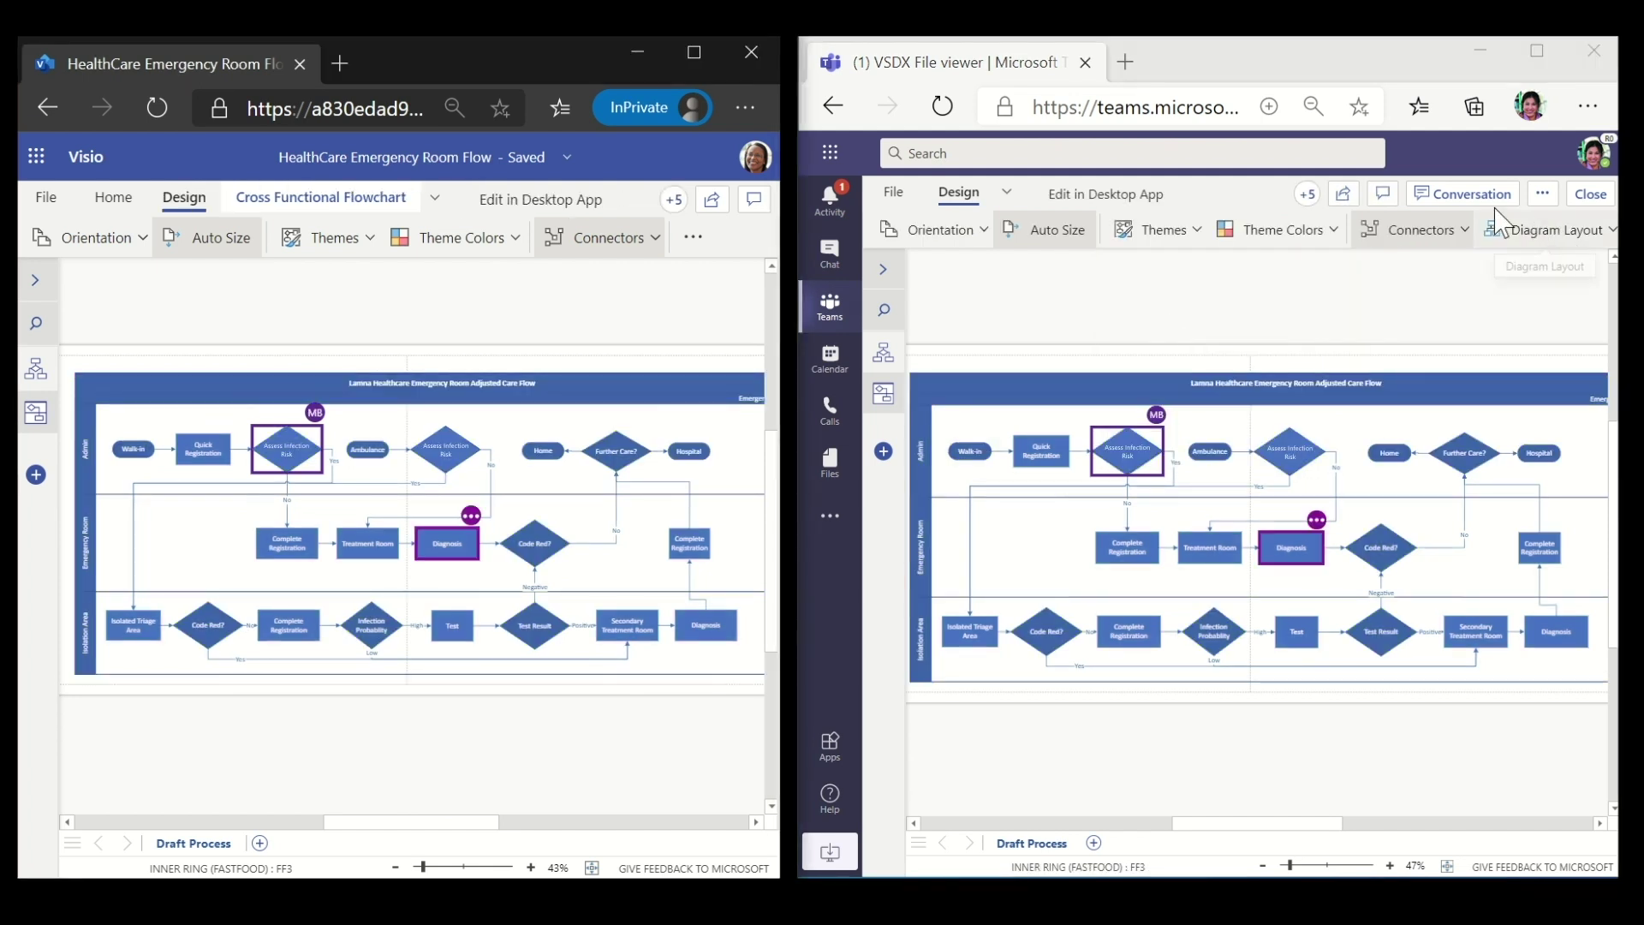
# - Reply 'Made it Blue standard theme from parallel you tried' to the theme comment, then close Comments
pyautogui.click(1382, 193)
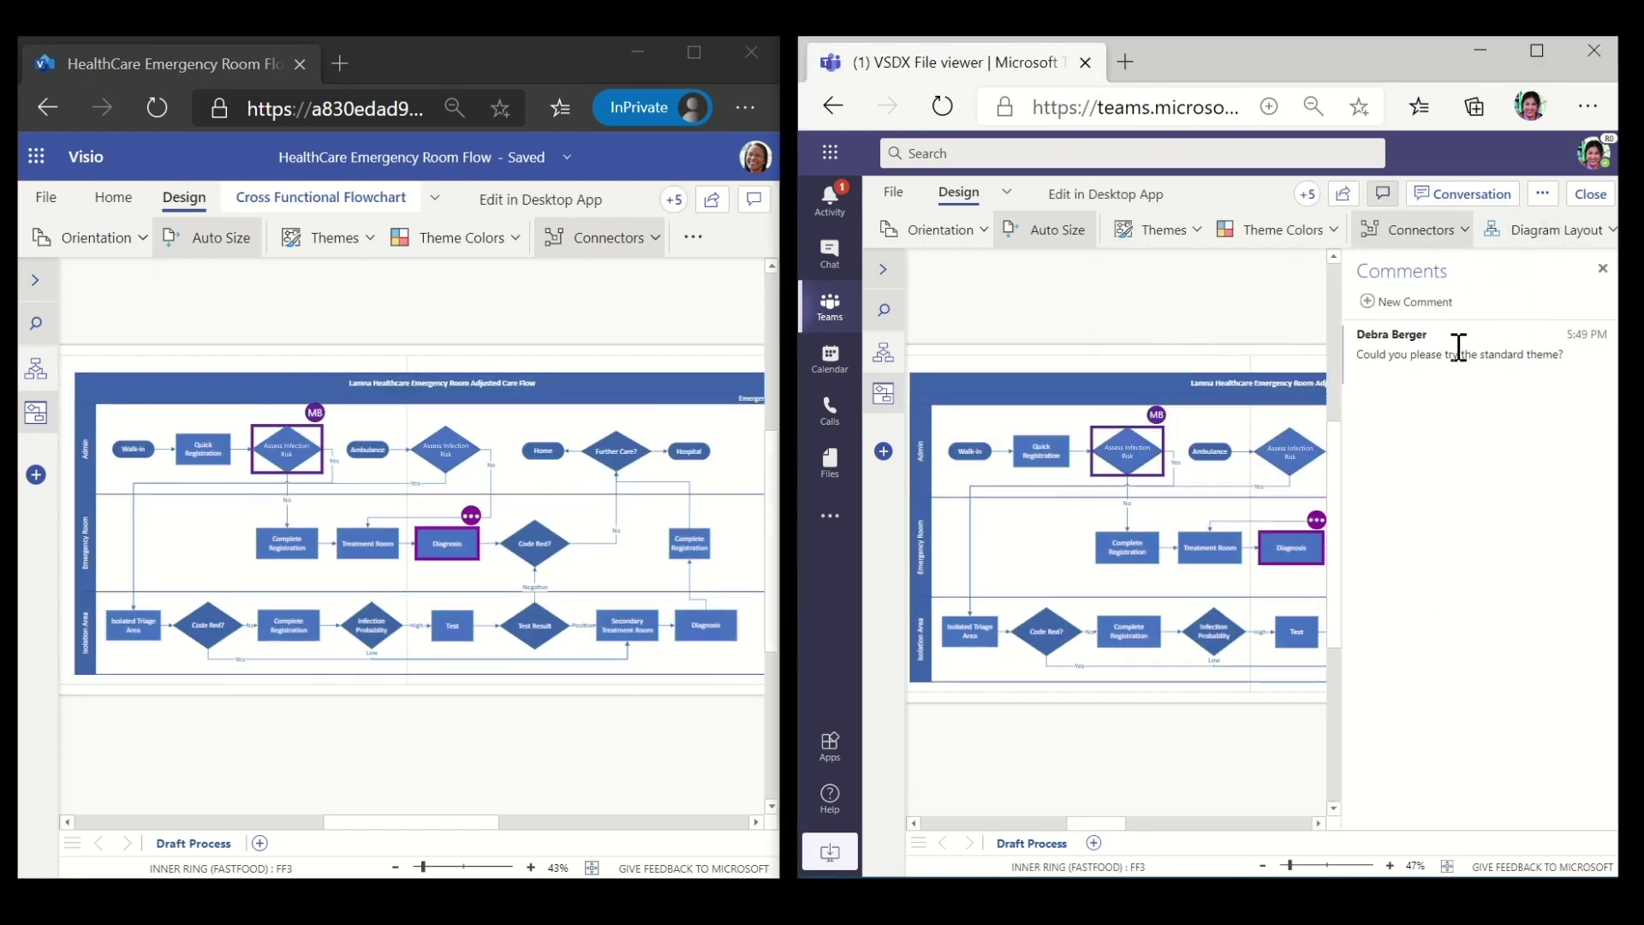
pyautogui.click(1403, 303)
pyautogui.write('Ma')
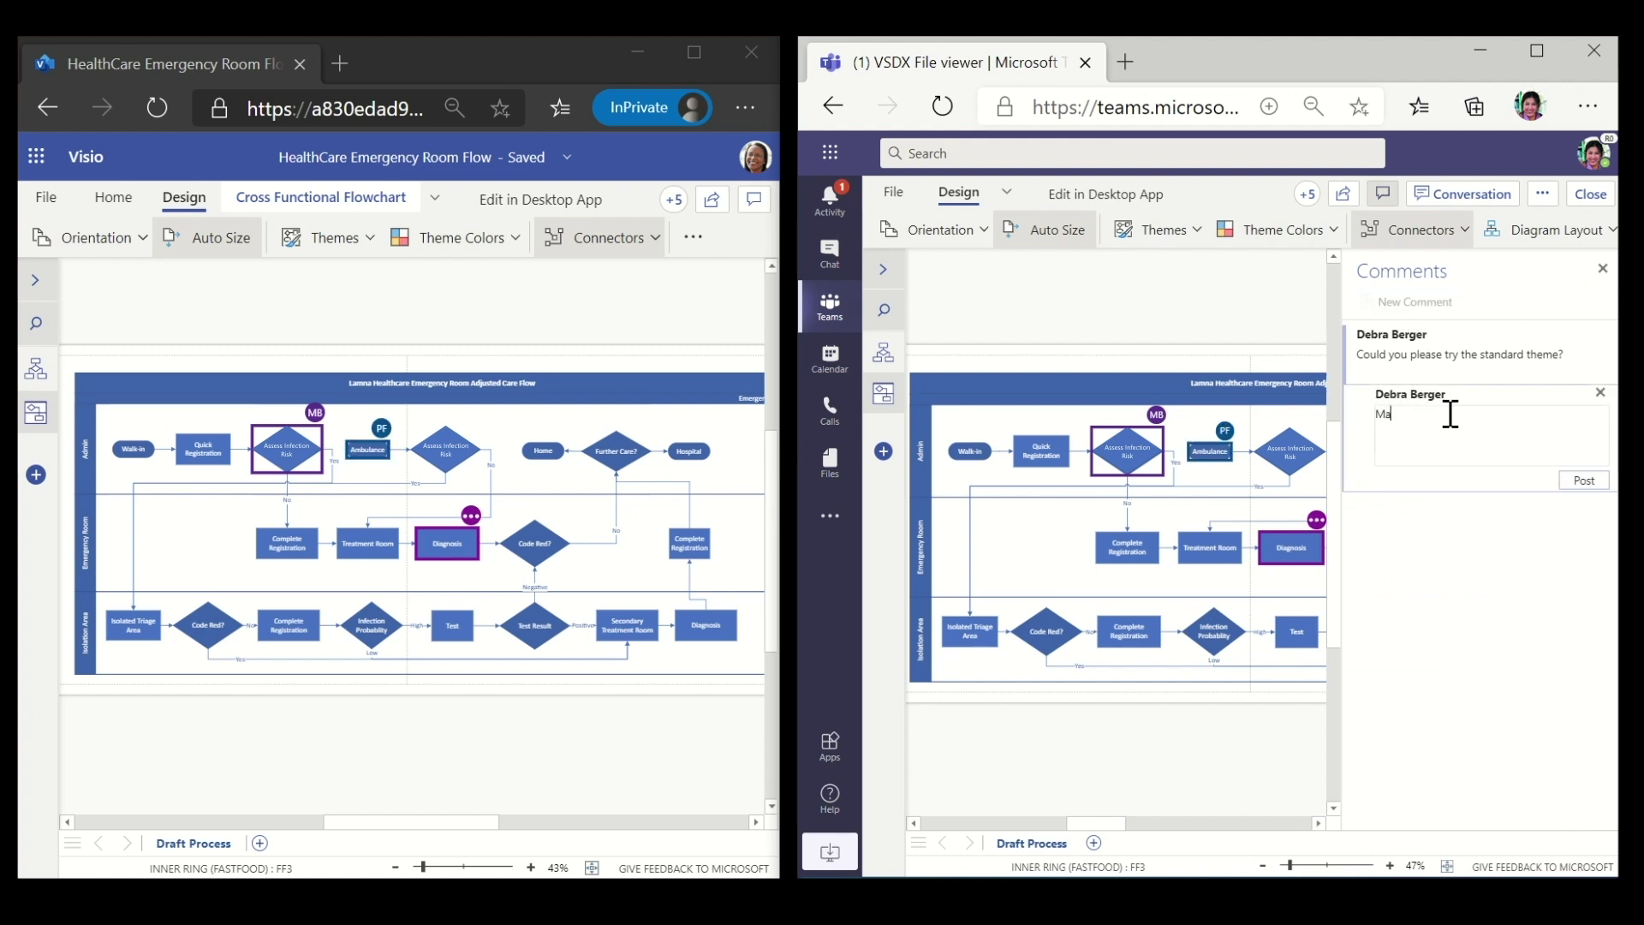
pyautogui.write('de it Blue standard theme from parallel you tried.')
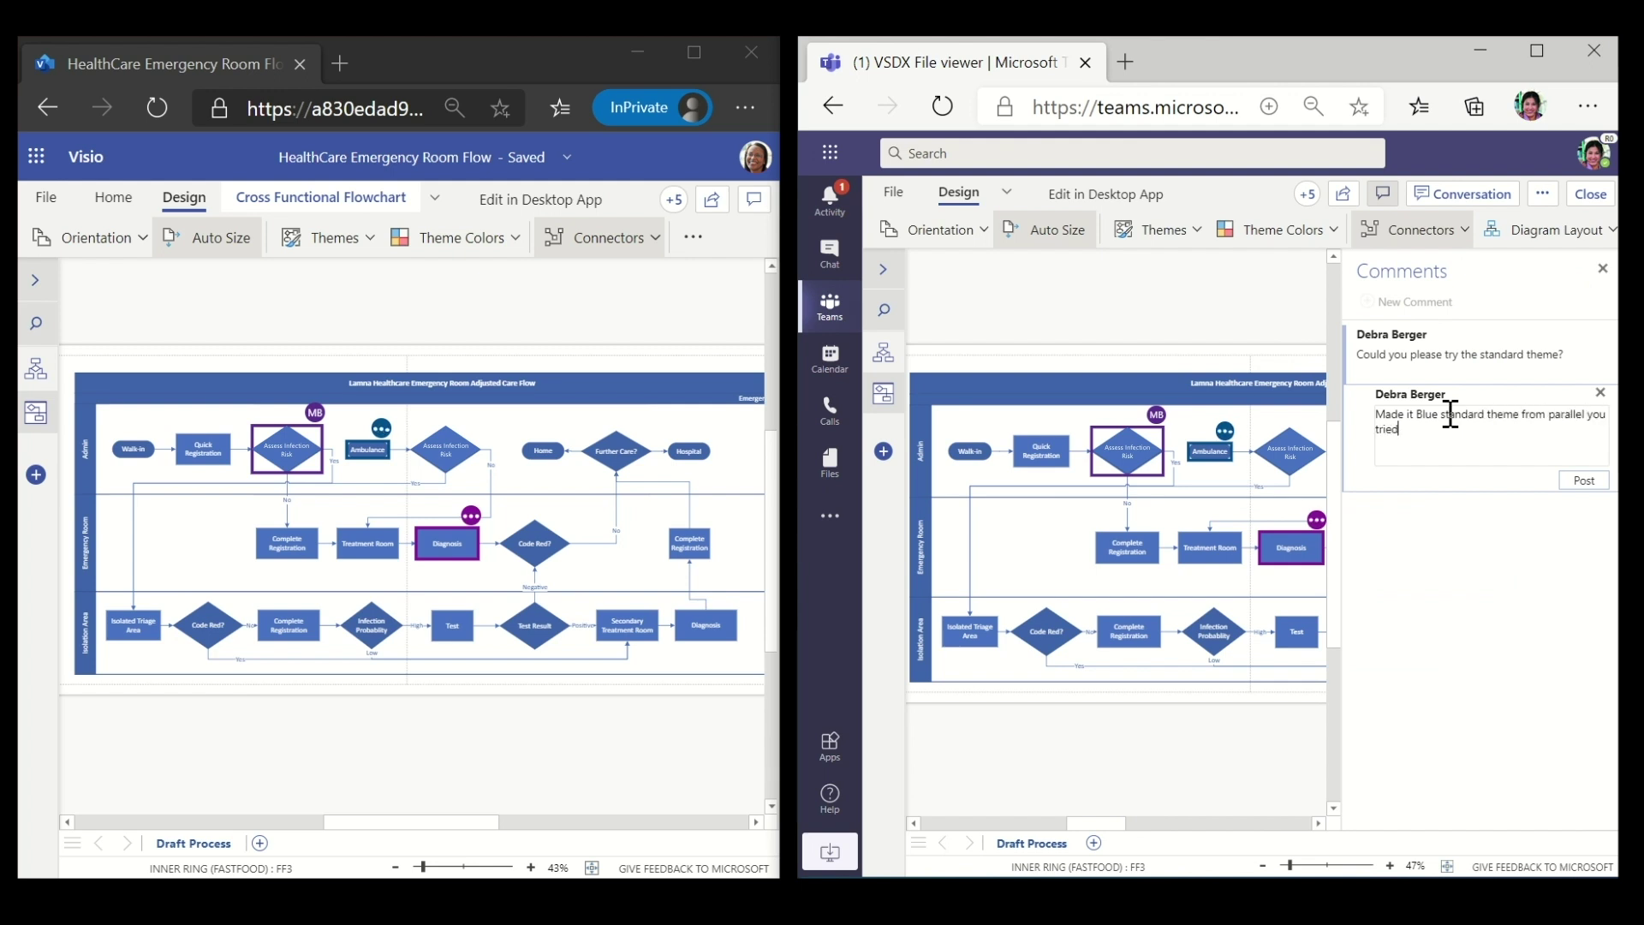
pyautogui.click(1584, 481)
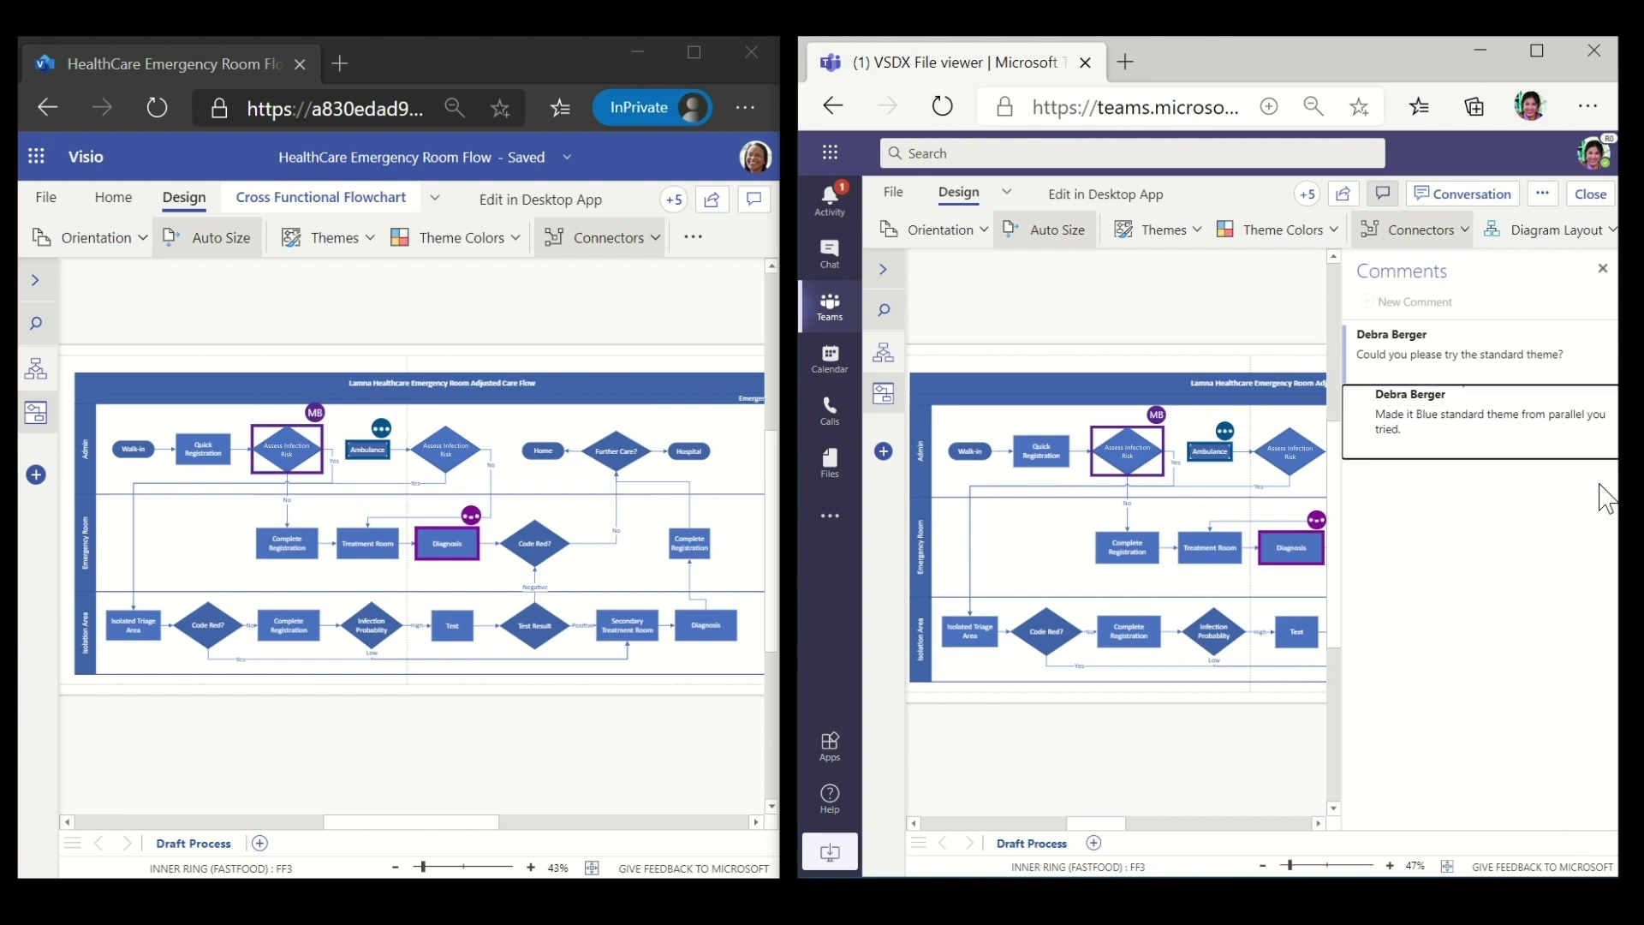
pyautogui.click(1603, 269)
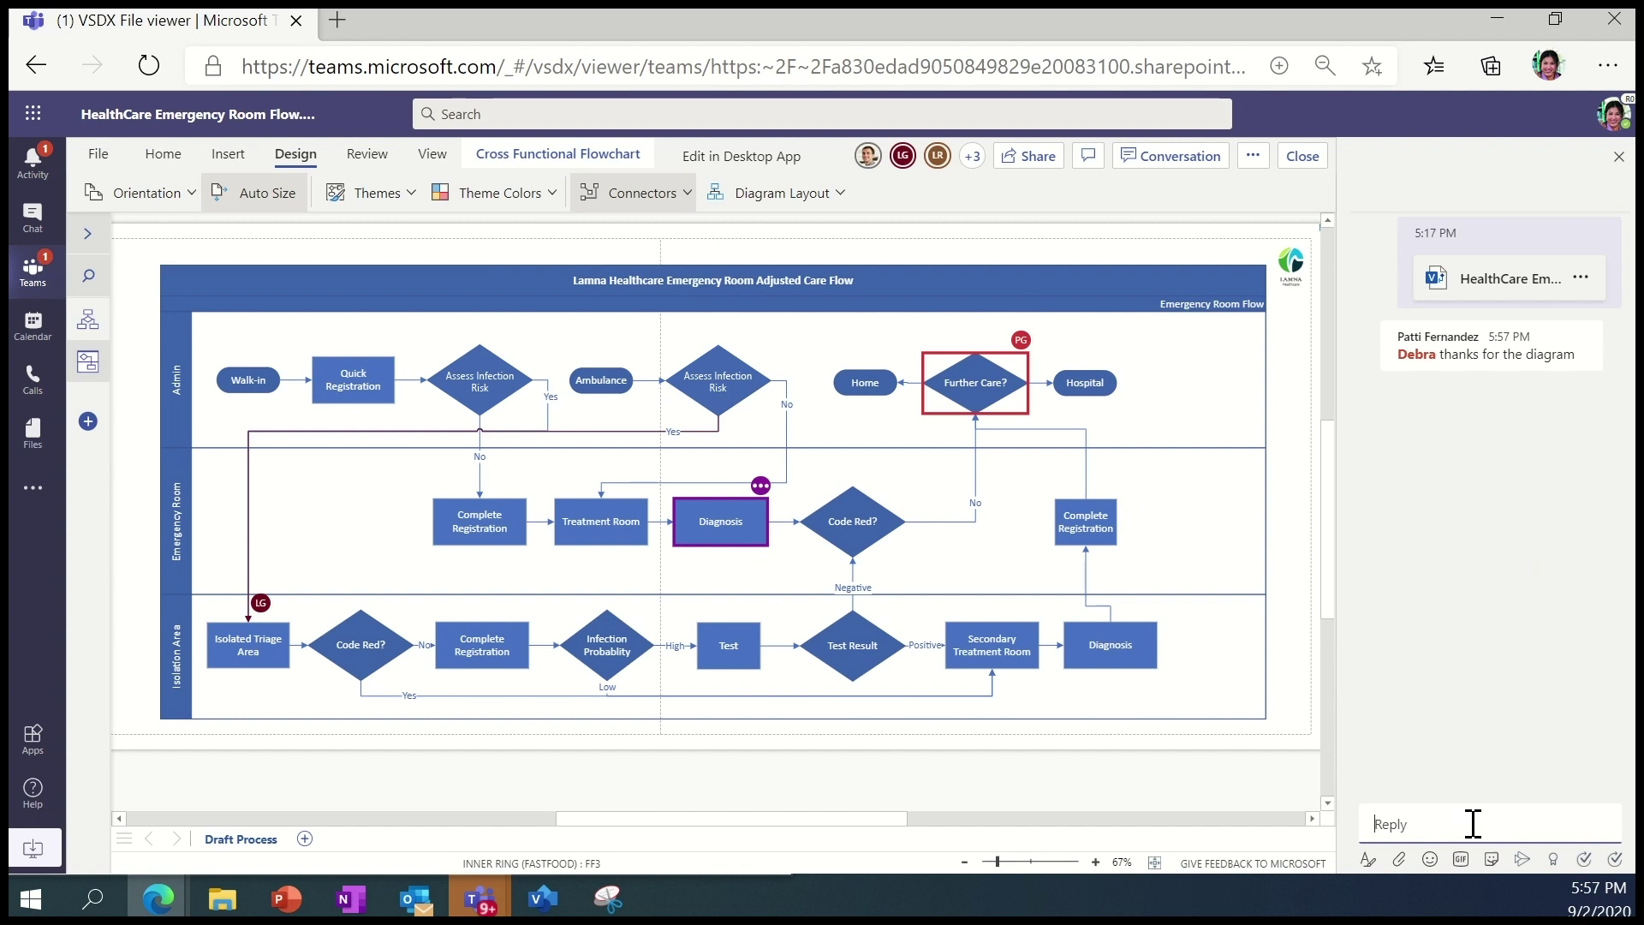
# - Reply 'My pleasure' and ask the team to take a careful look at the 'Code Red' step
pyautogui.write('My pleasure')
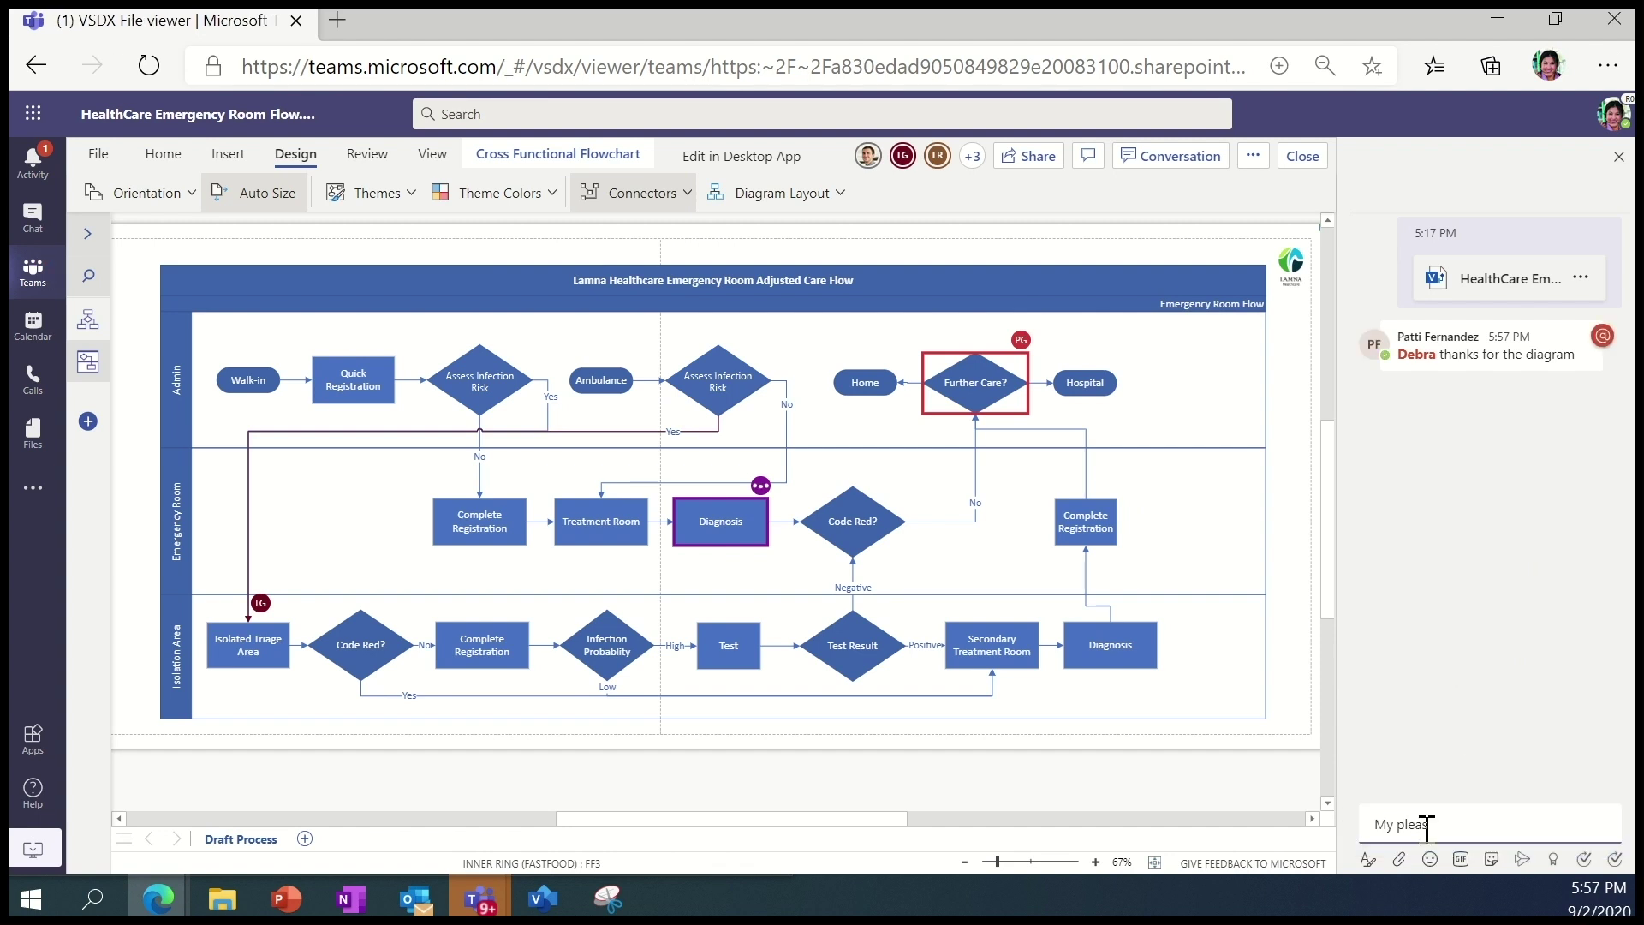
pyautogui.press('Return')
pyautogui.write('Please')
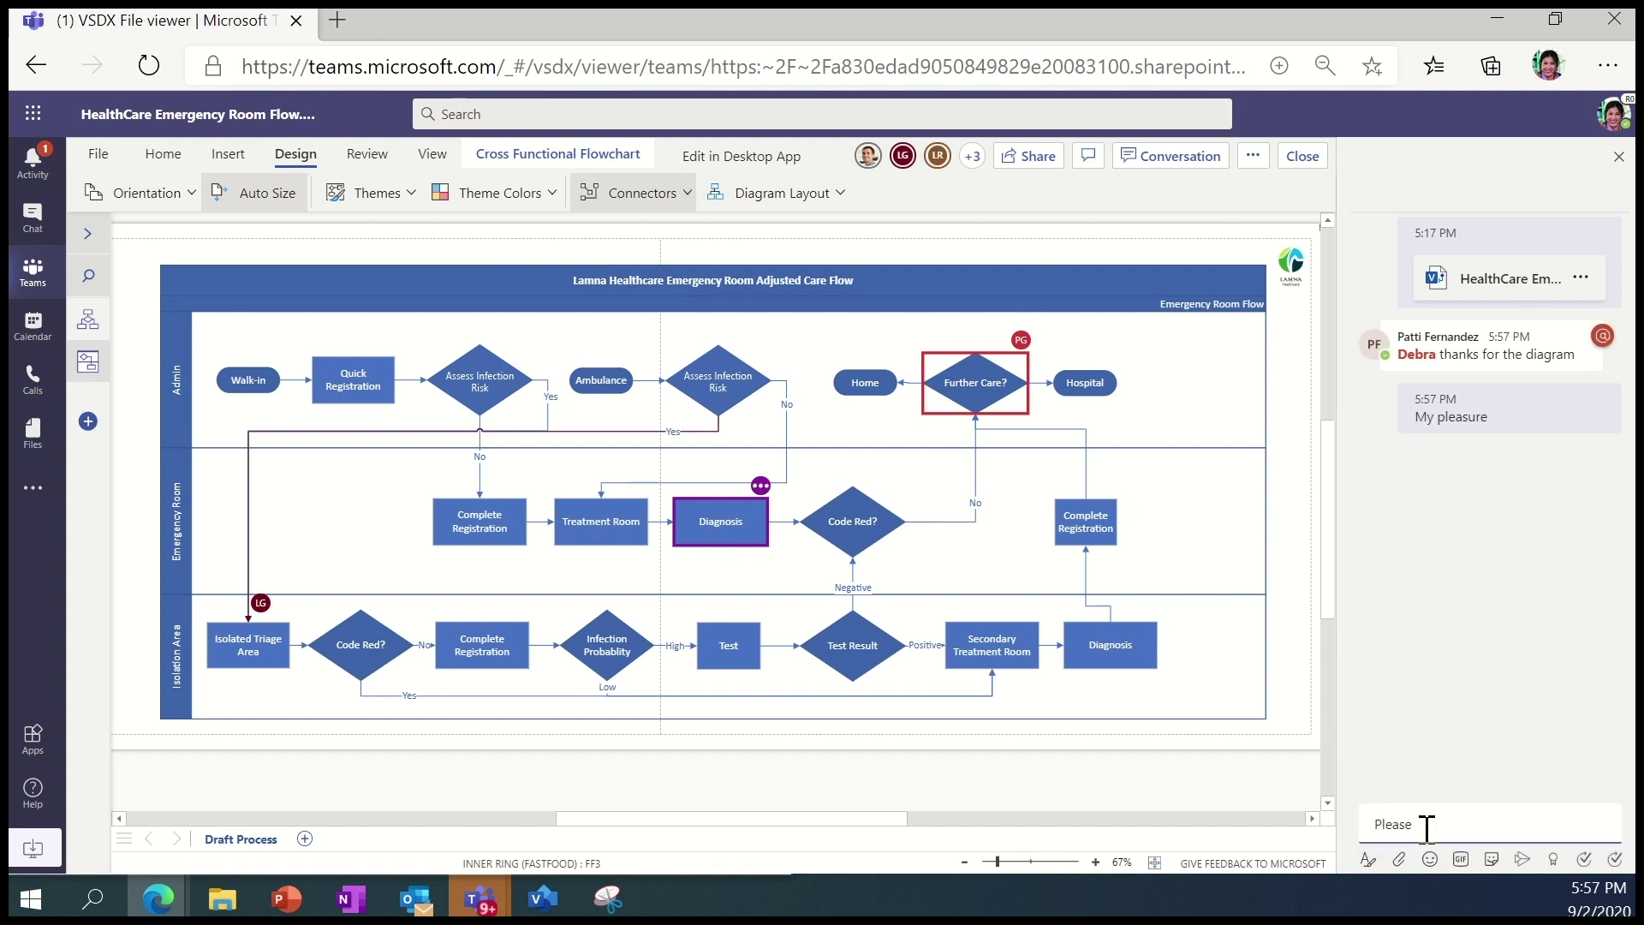
pyautogui.write('t take a cafetul look at')
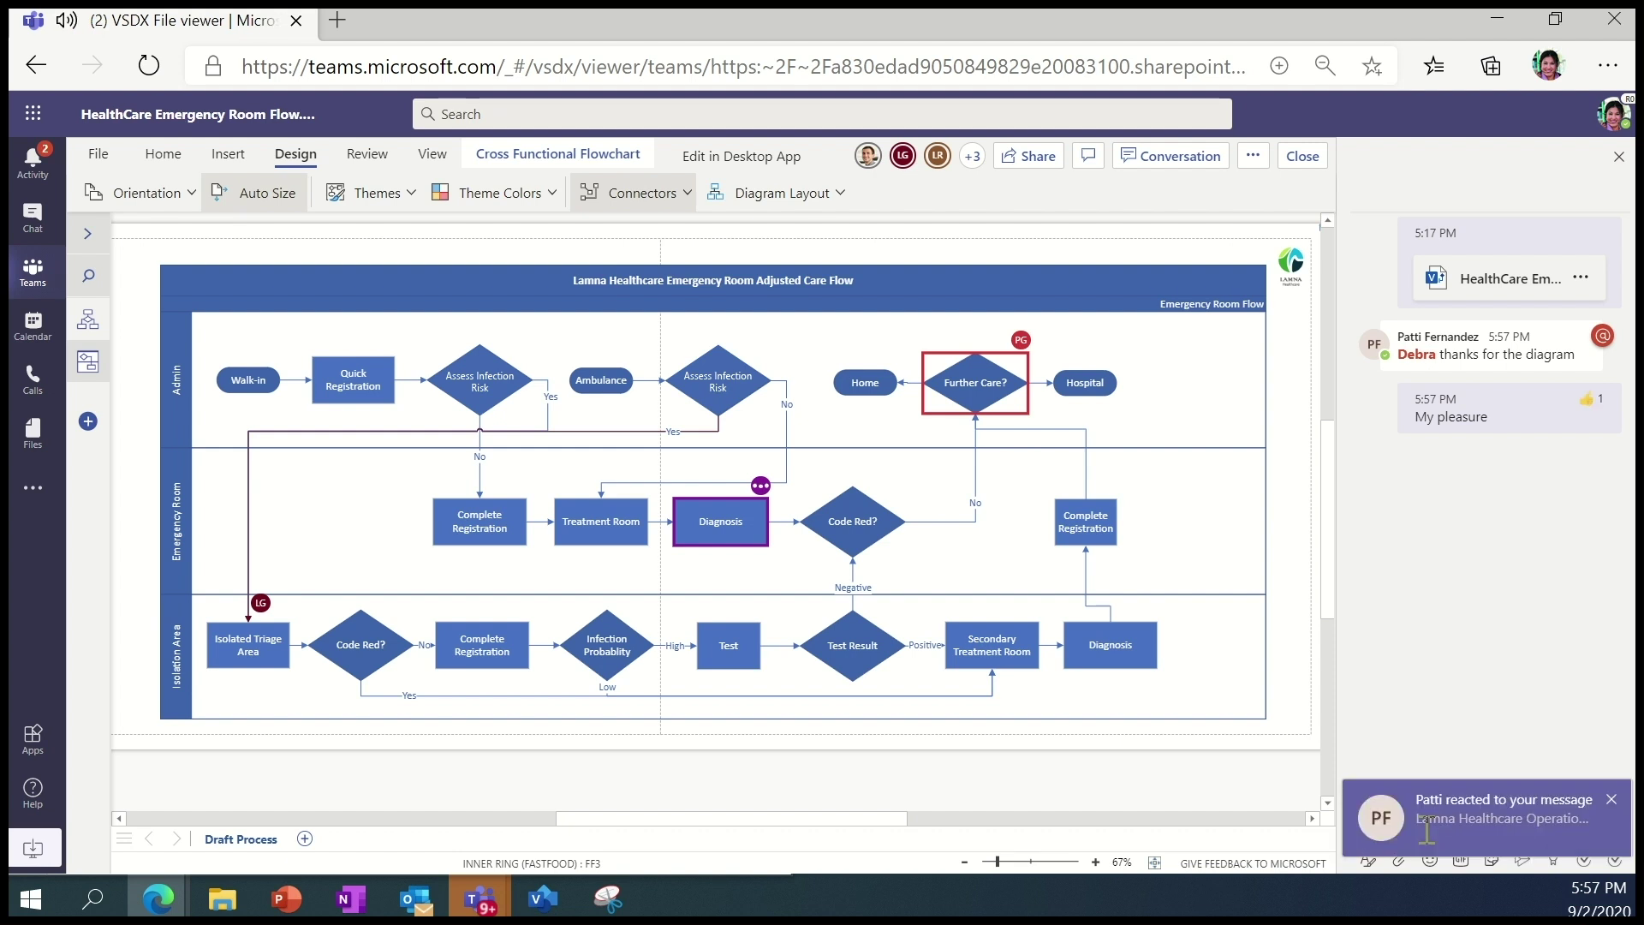
pyautogui.write(' "Code Red" Step')
pyautogui.press('Return')
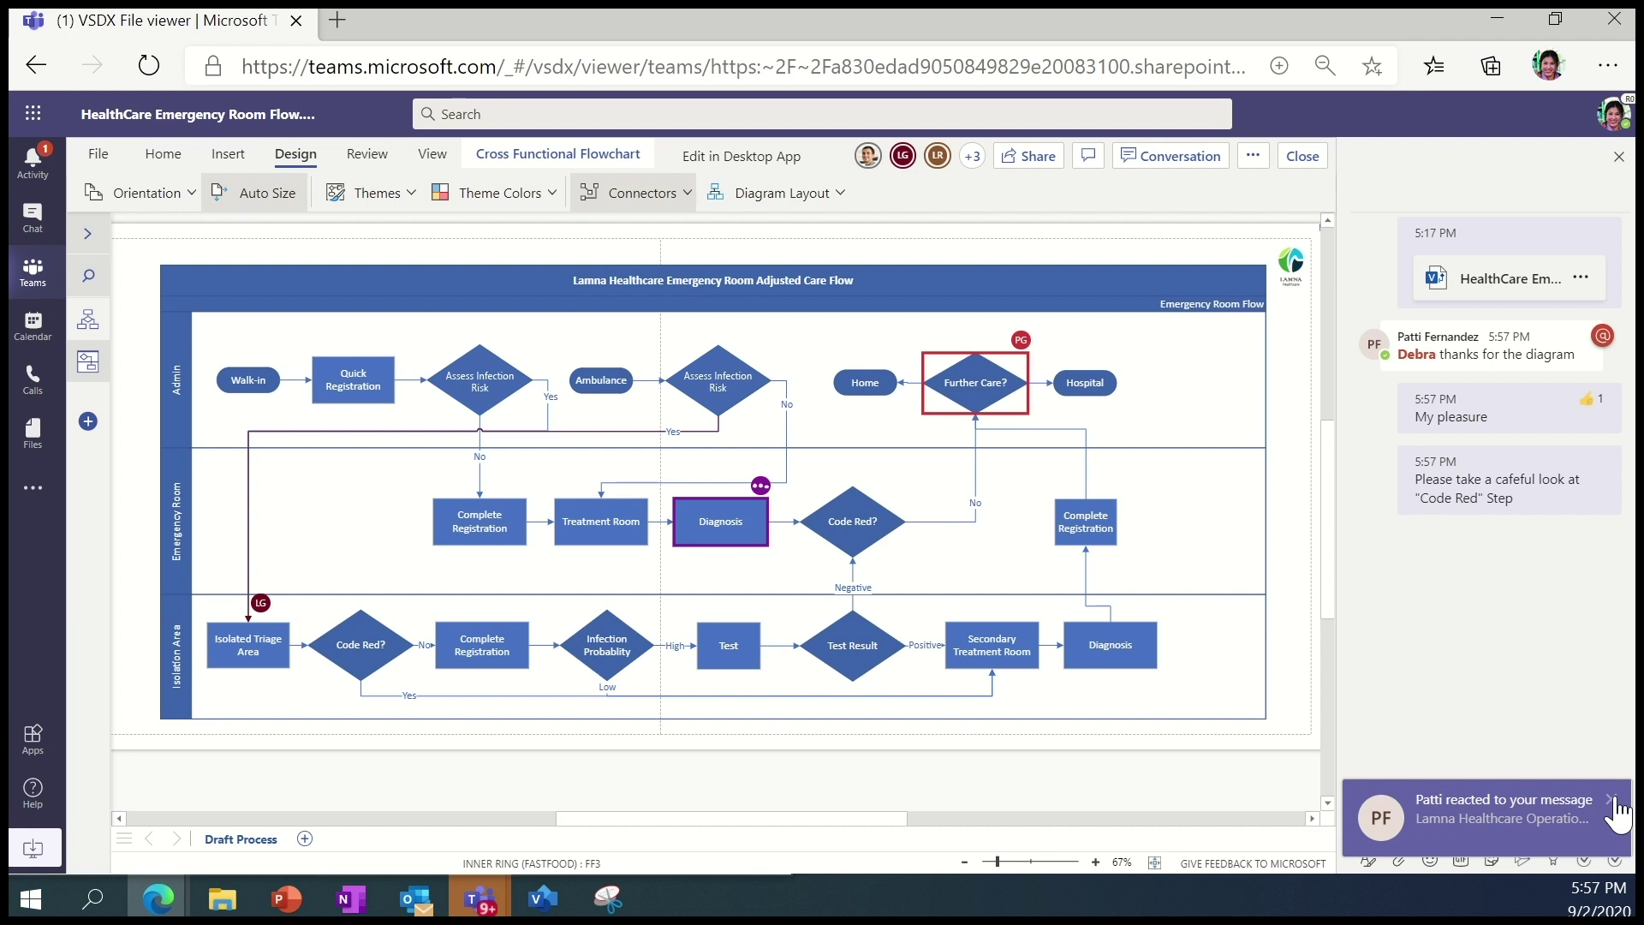
# - Mention a teammate asking them to look into complete registration, and thumbs-up the sent message
pyautogui.write('@Lee')
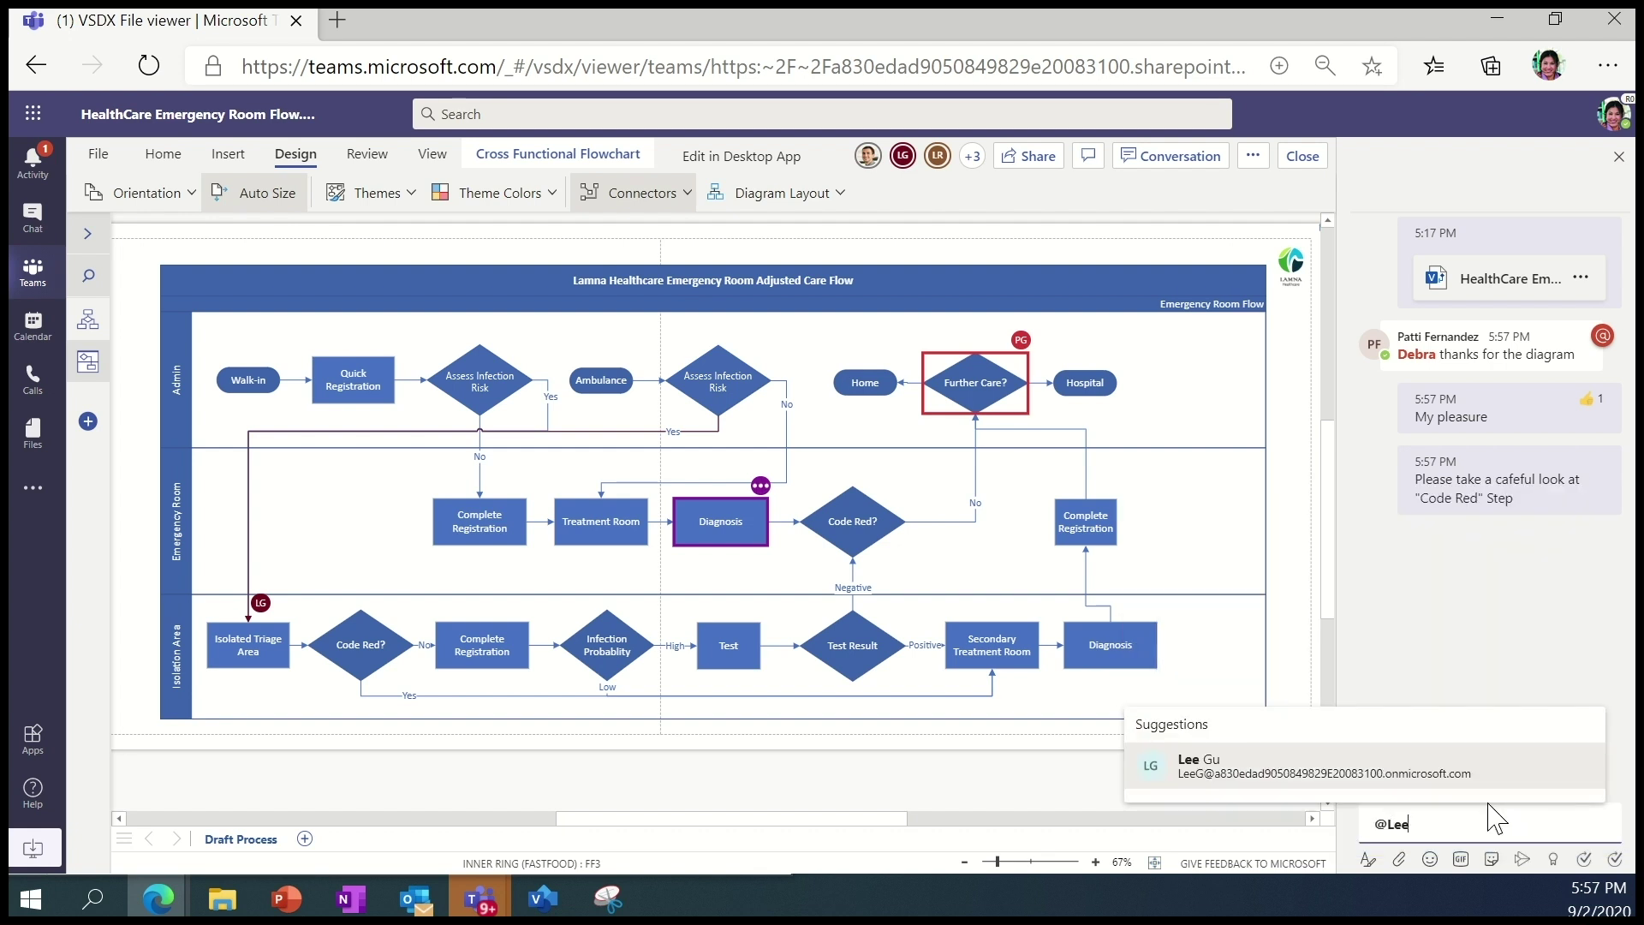
pyautogui.click(1490, 769)
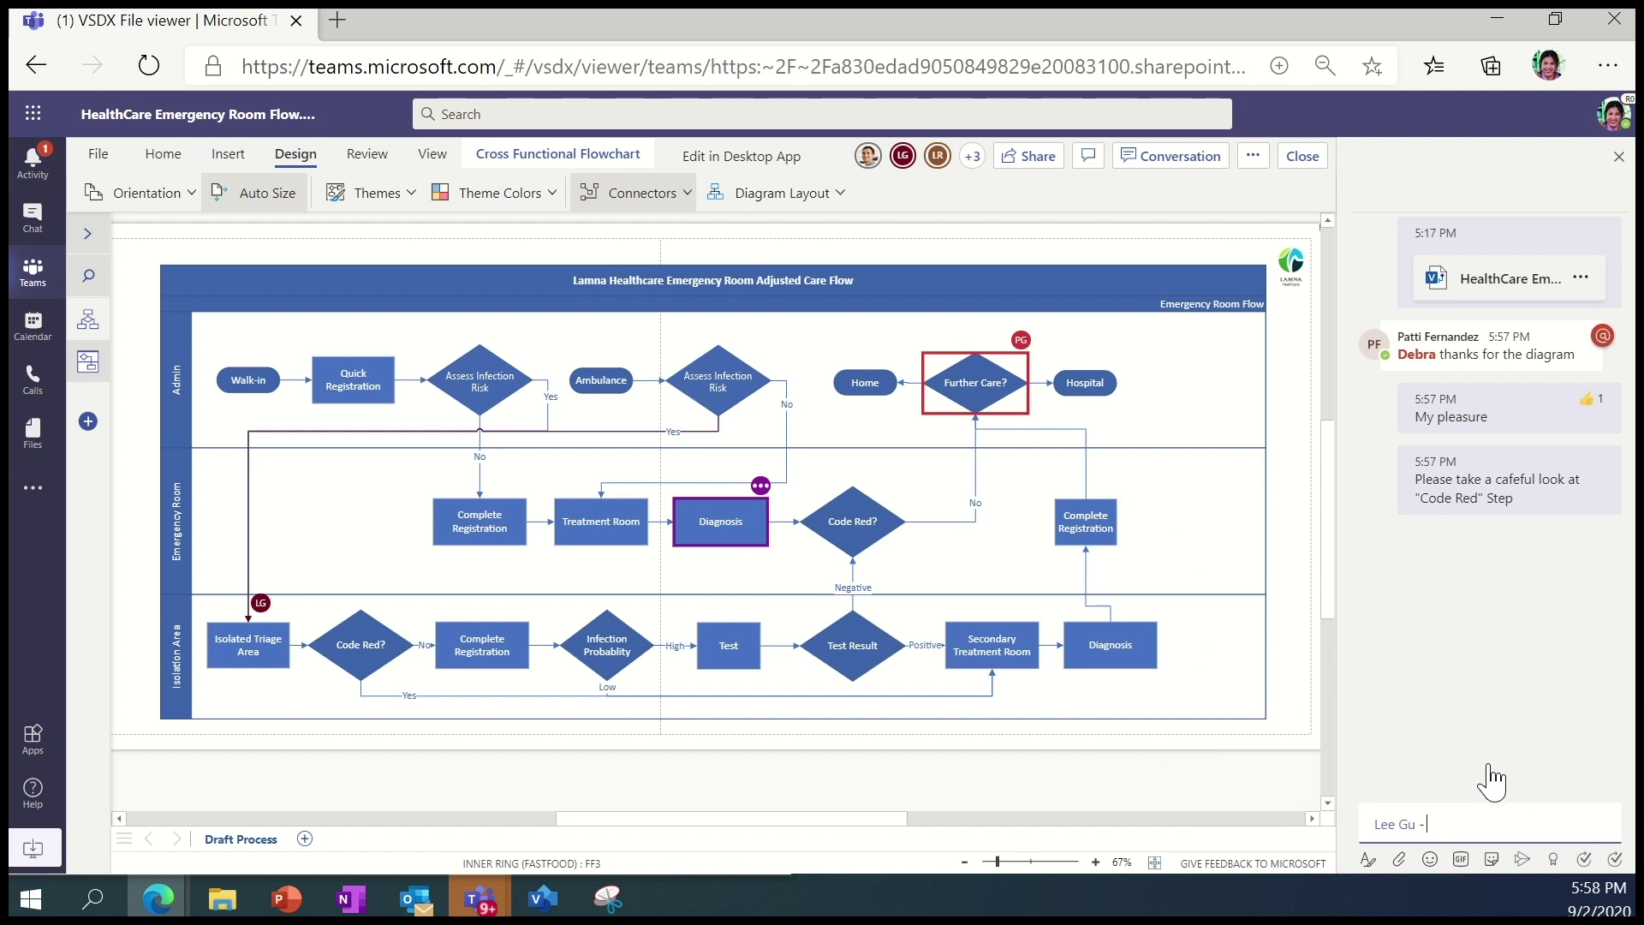
pyautogui.write('- Could yo')
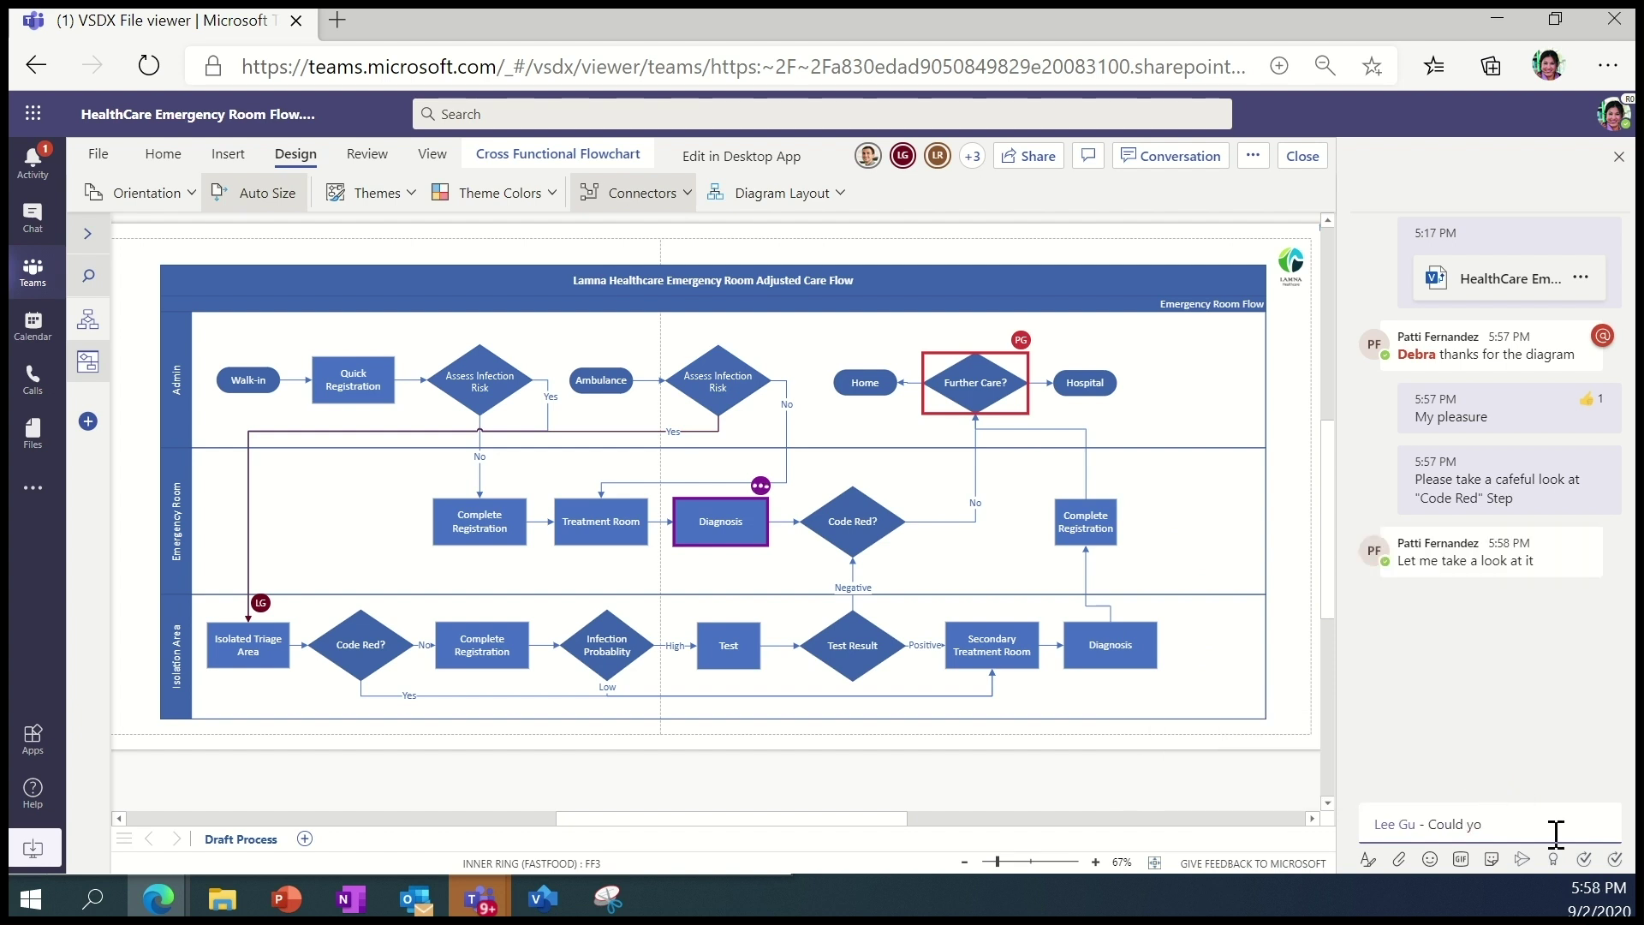
pyautogui.write('u please look into com')
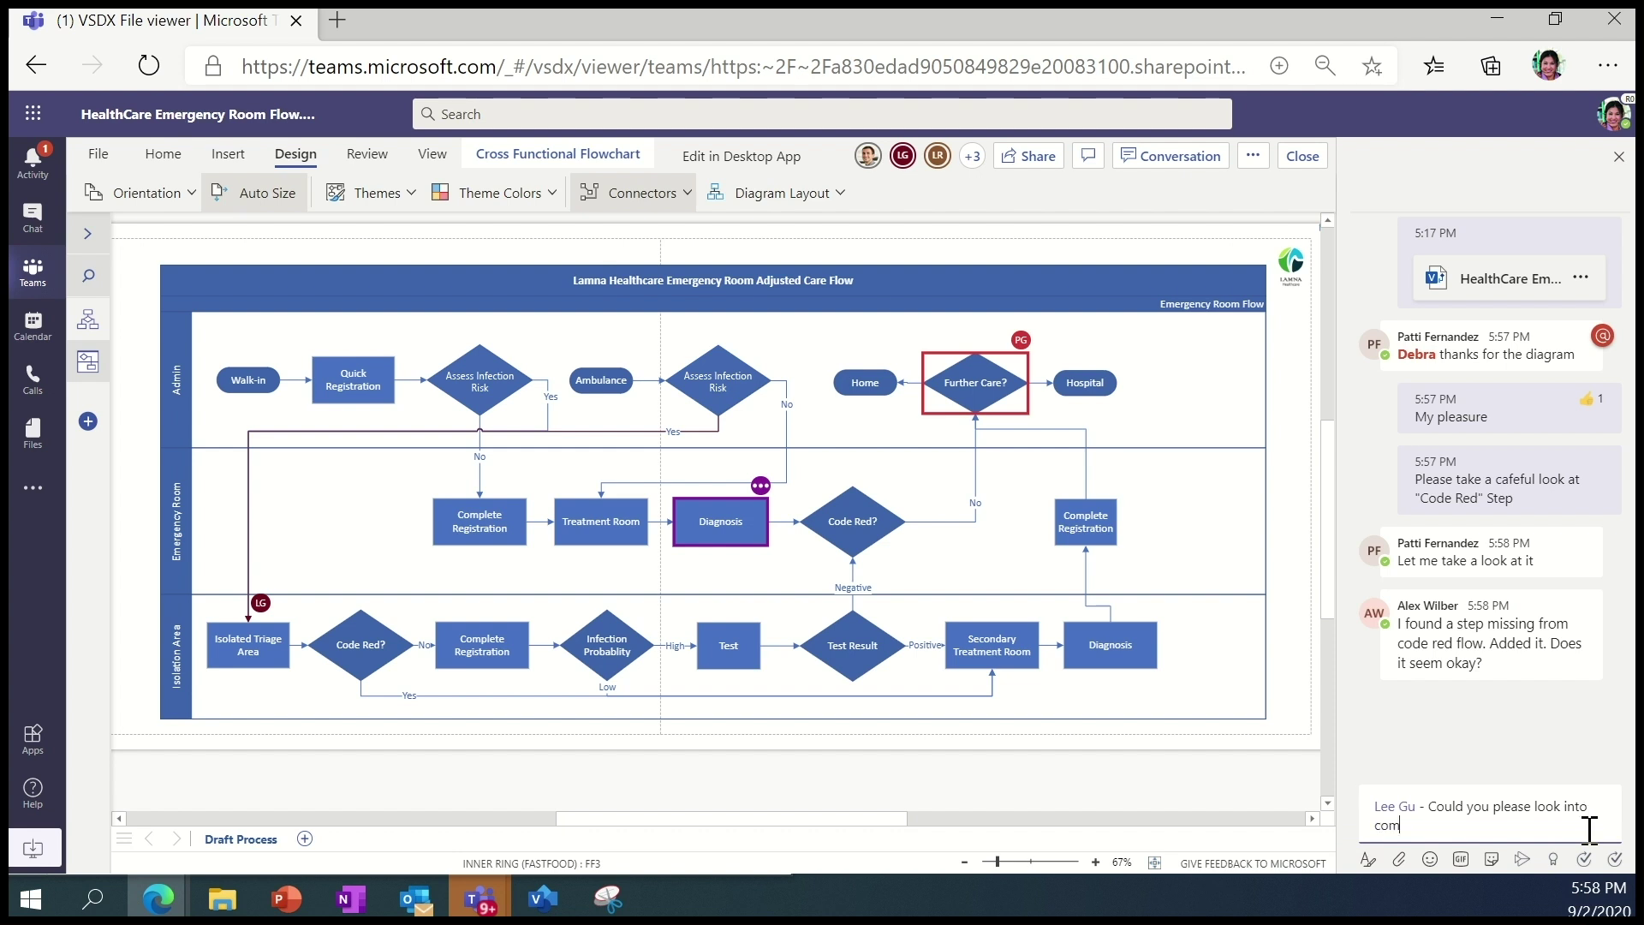
pyautogui.write('plete registration?')
pyautogui.press('Return')
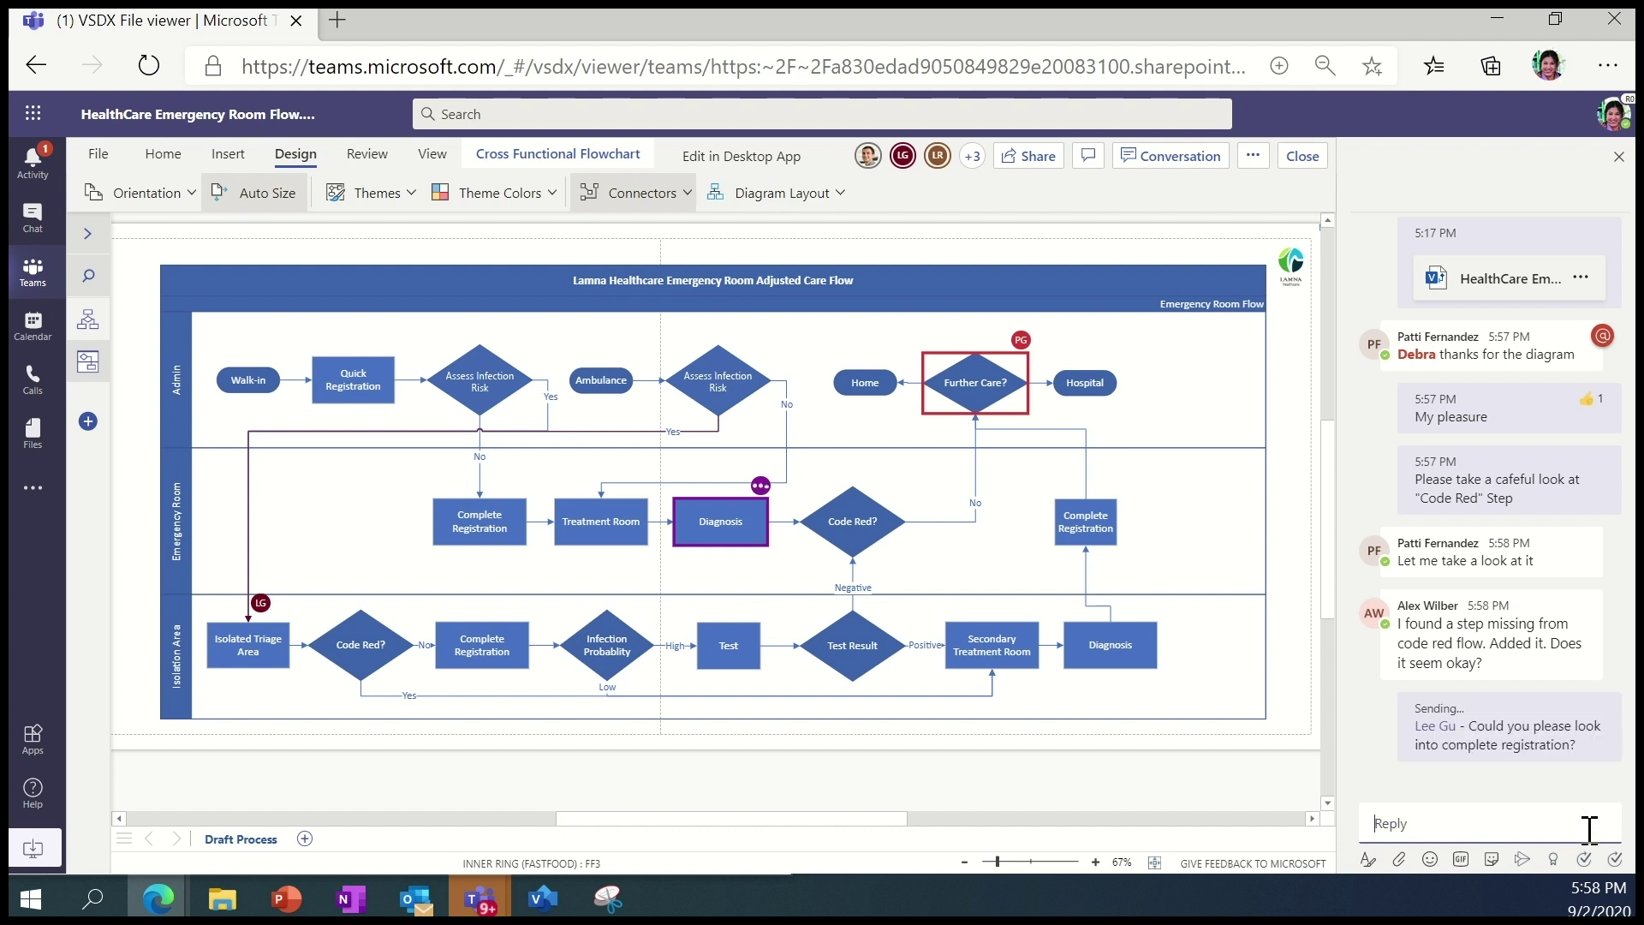
pyautogui.moveTo(1598, 676)
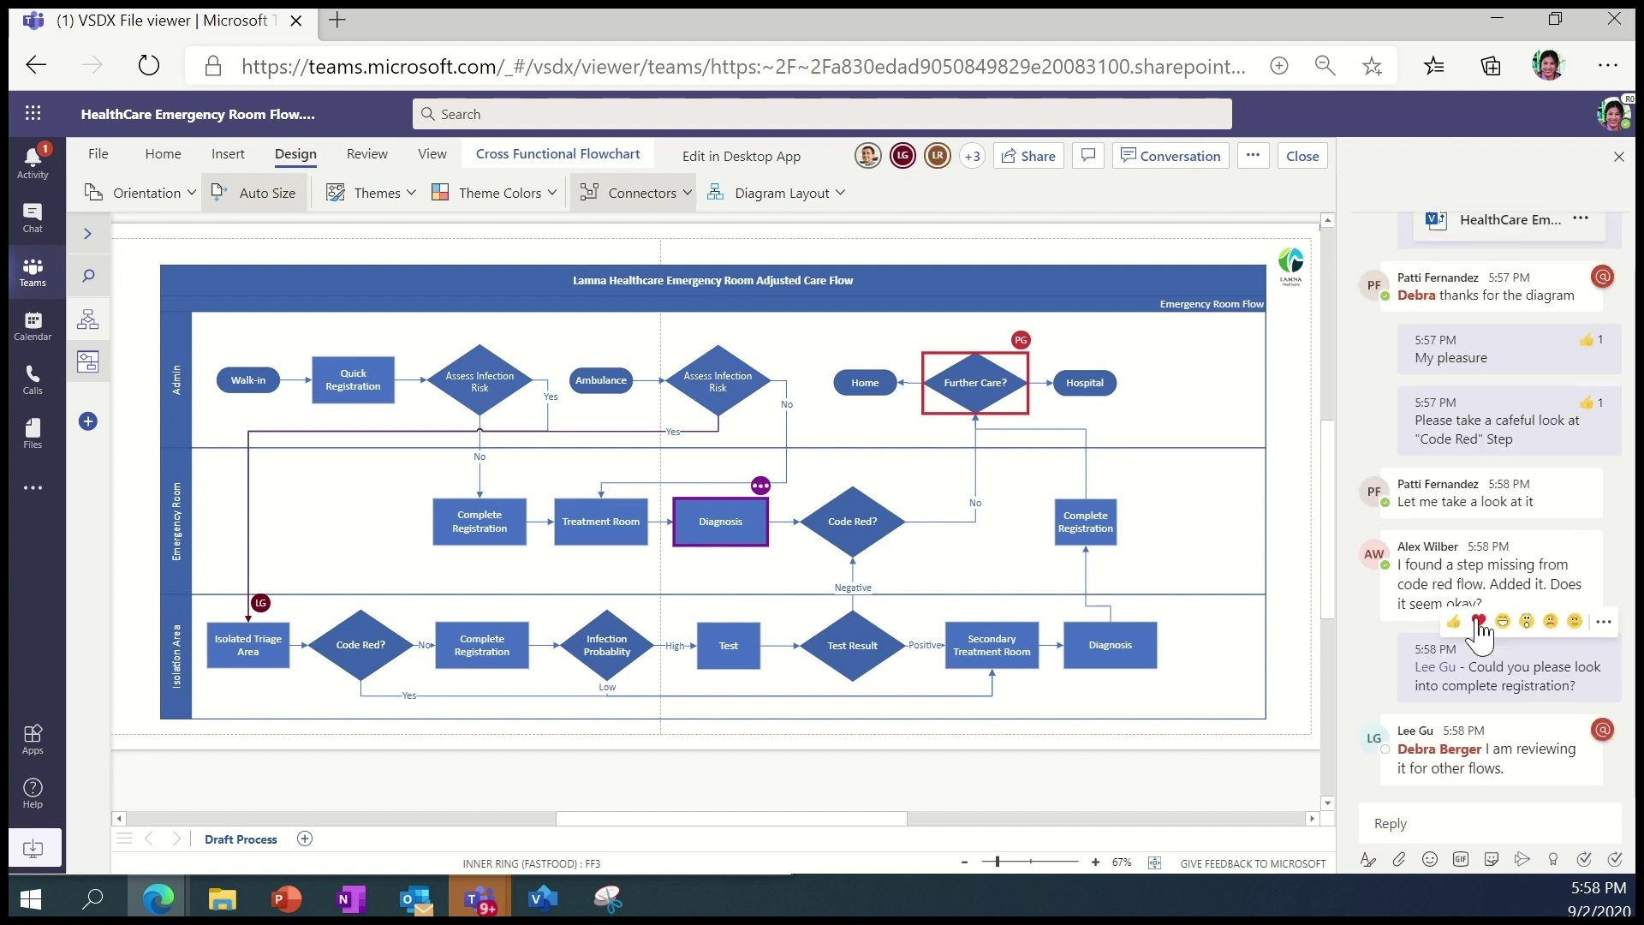
pyautogui.click(1453, 625)
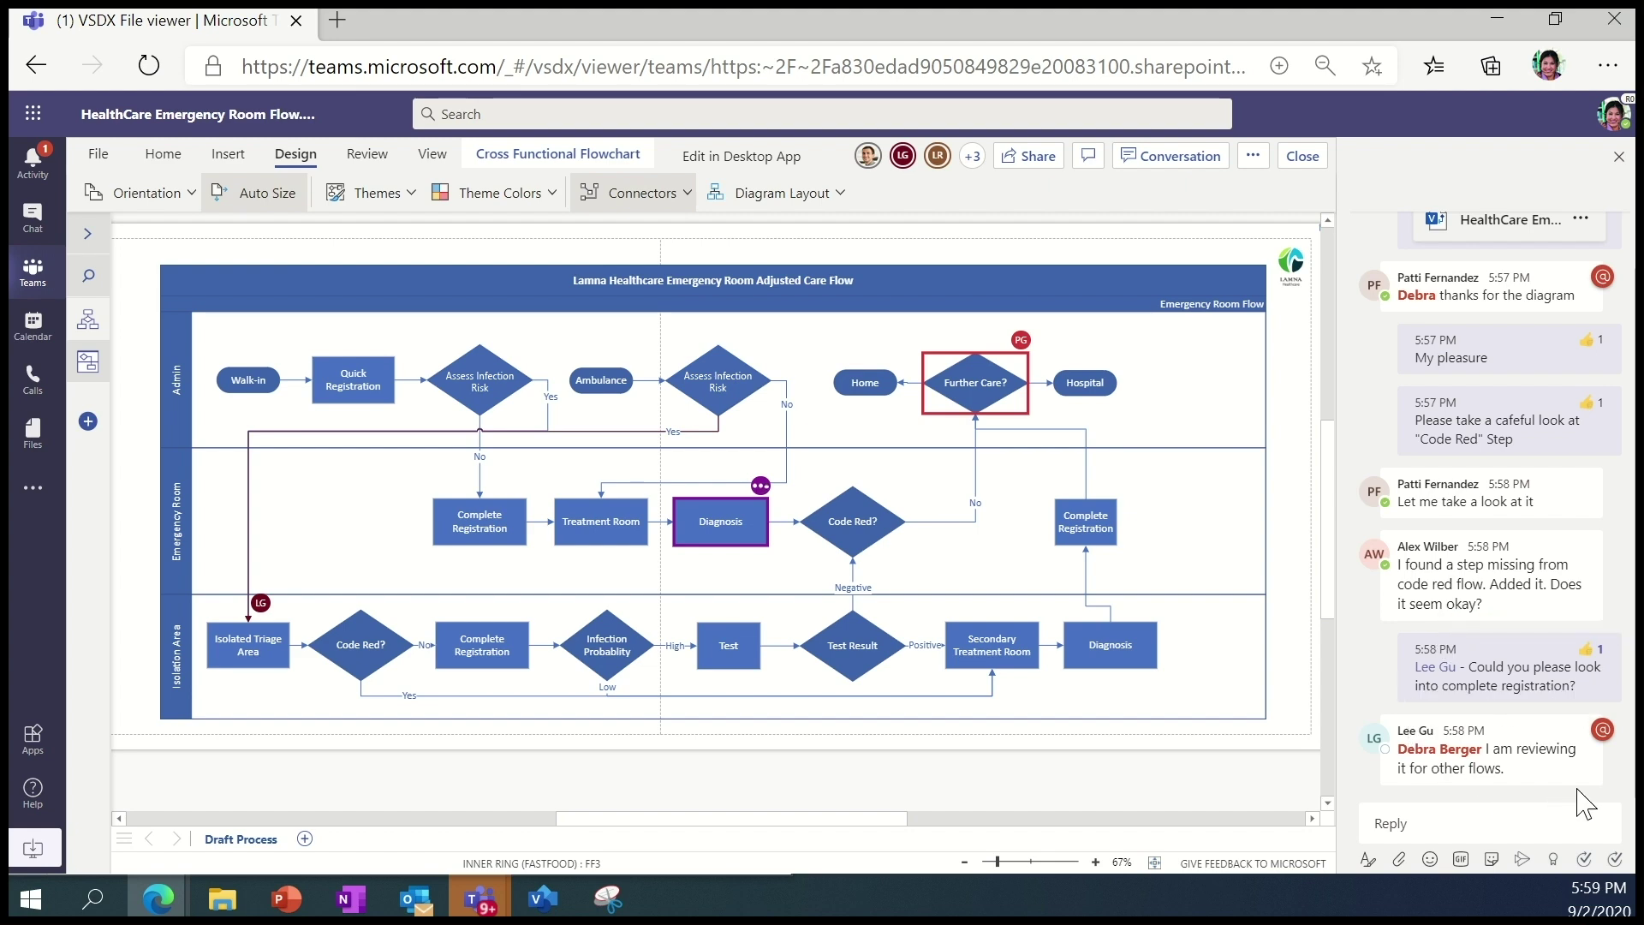
pyautogui.click(1469, 820)
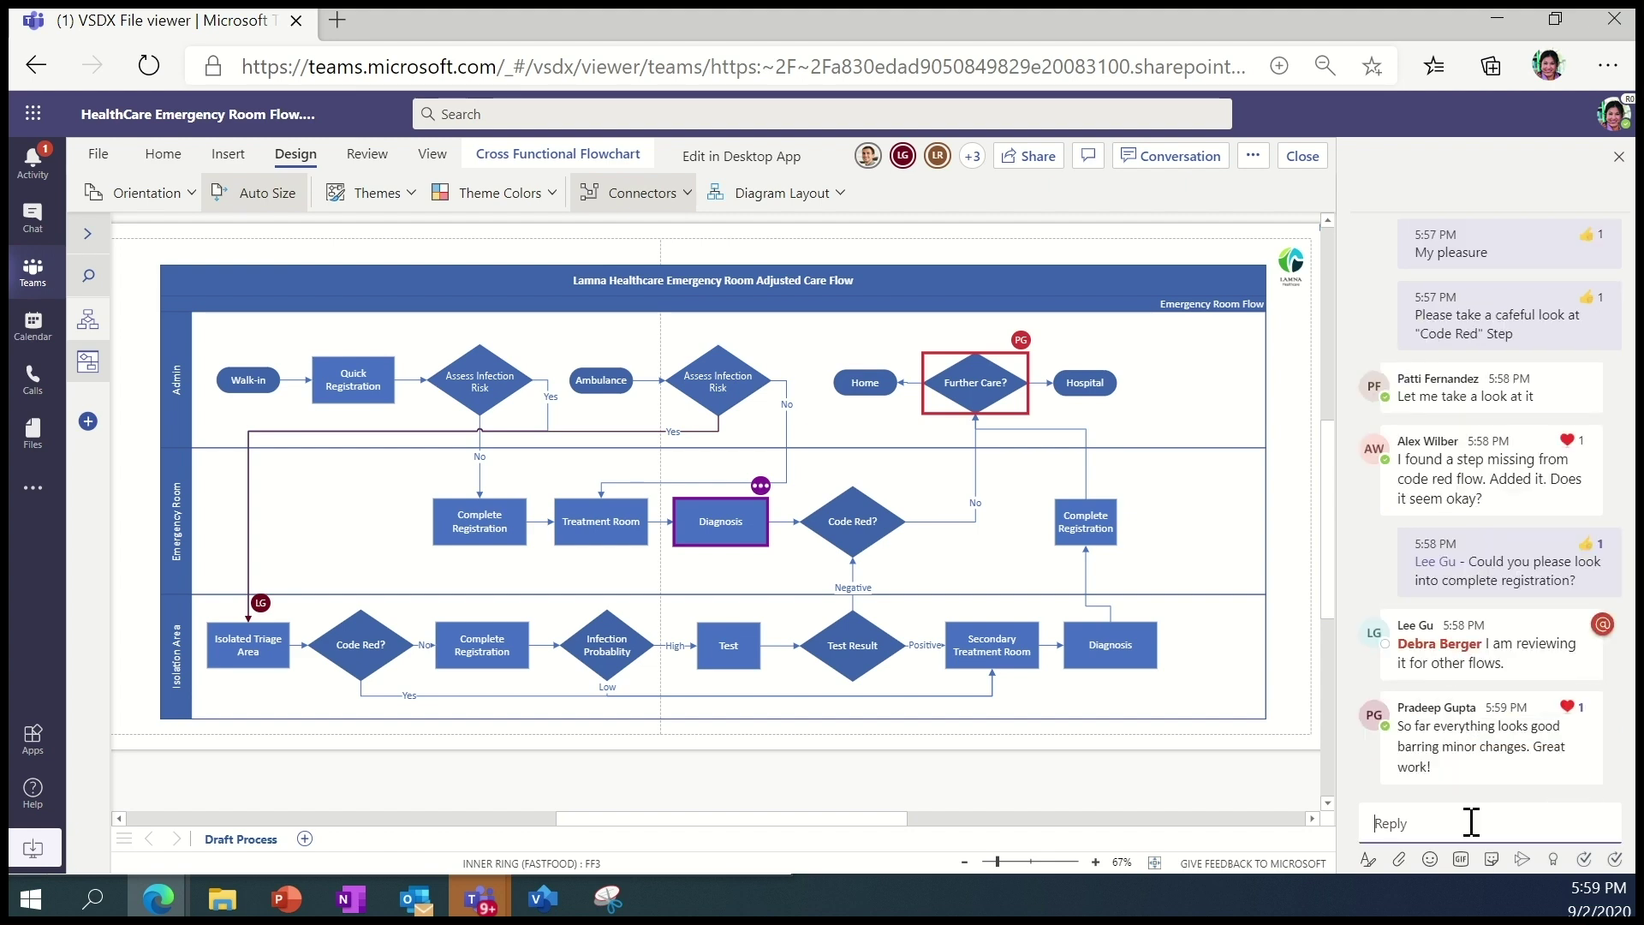
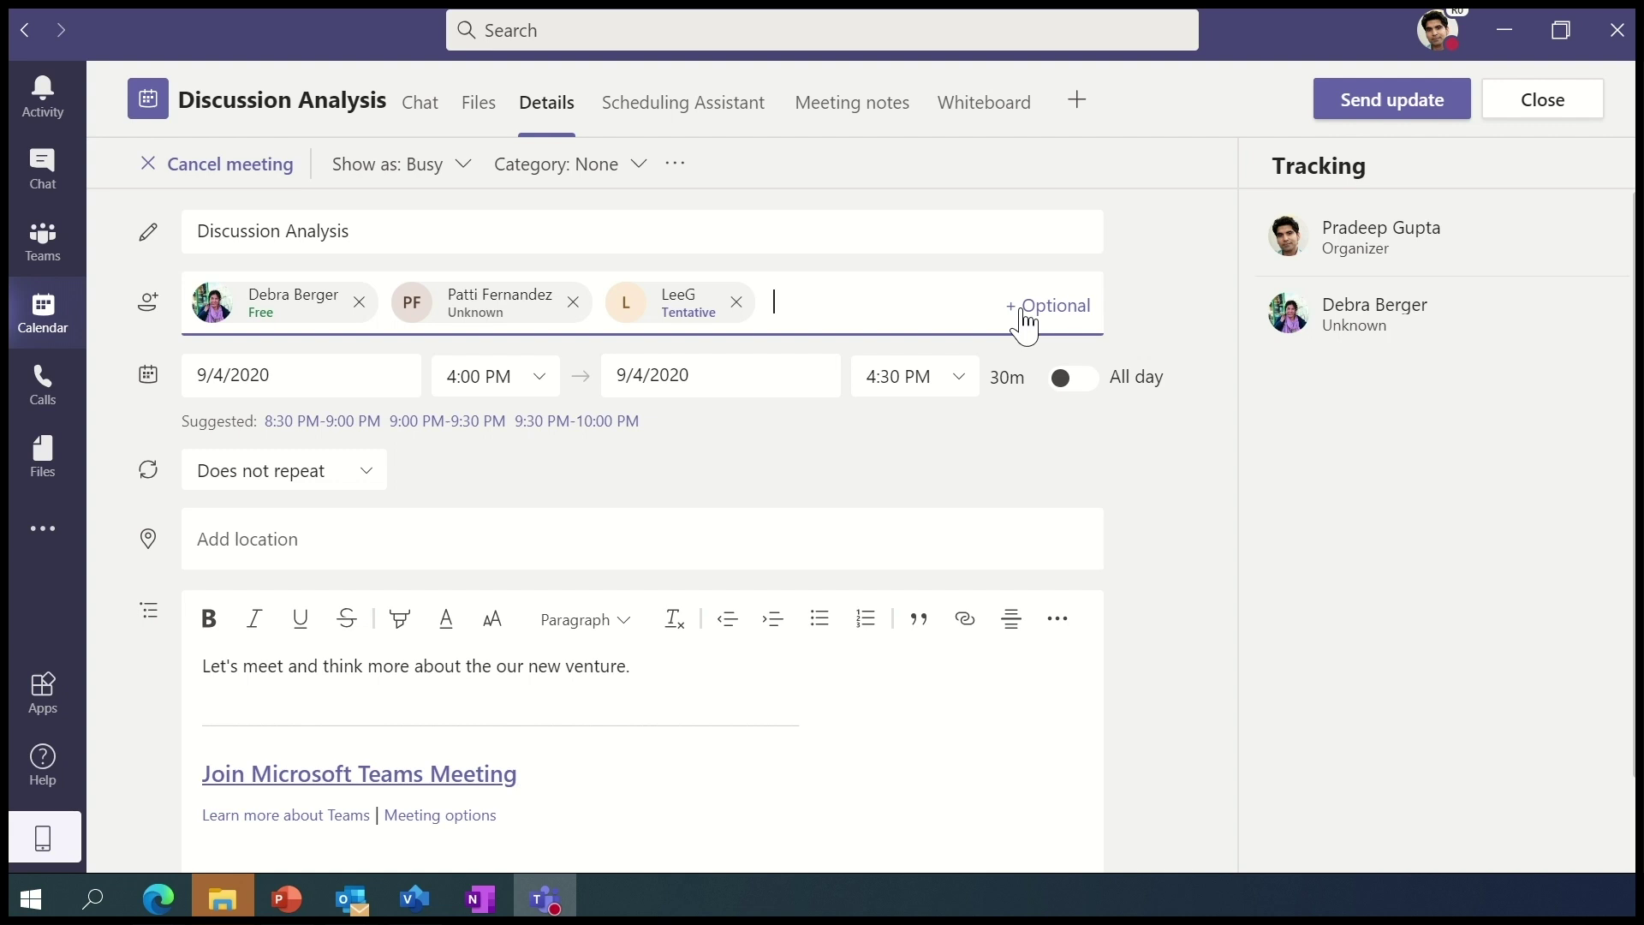
# - Add a Visio Board tab to the Discussion Analysis meeting using the SWOT 1 Analysis template
pyautogui.click(1081, 101)
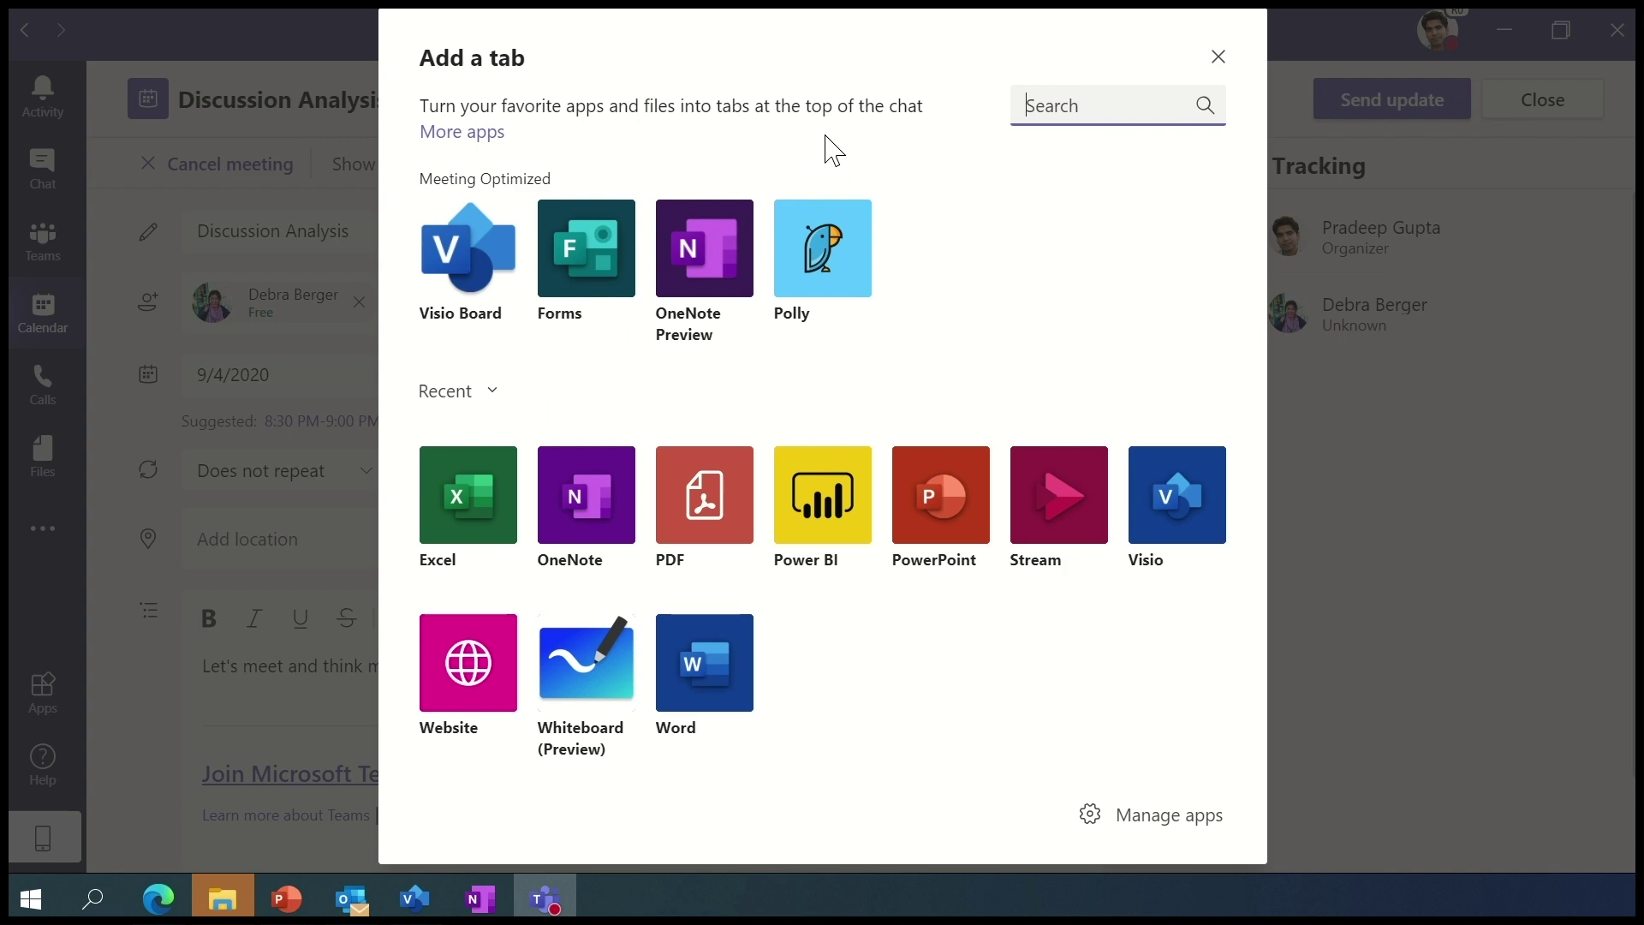
pyautogui.click(469, 279)
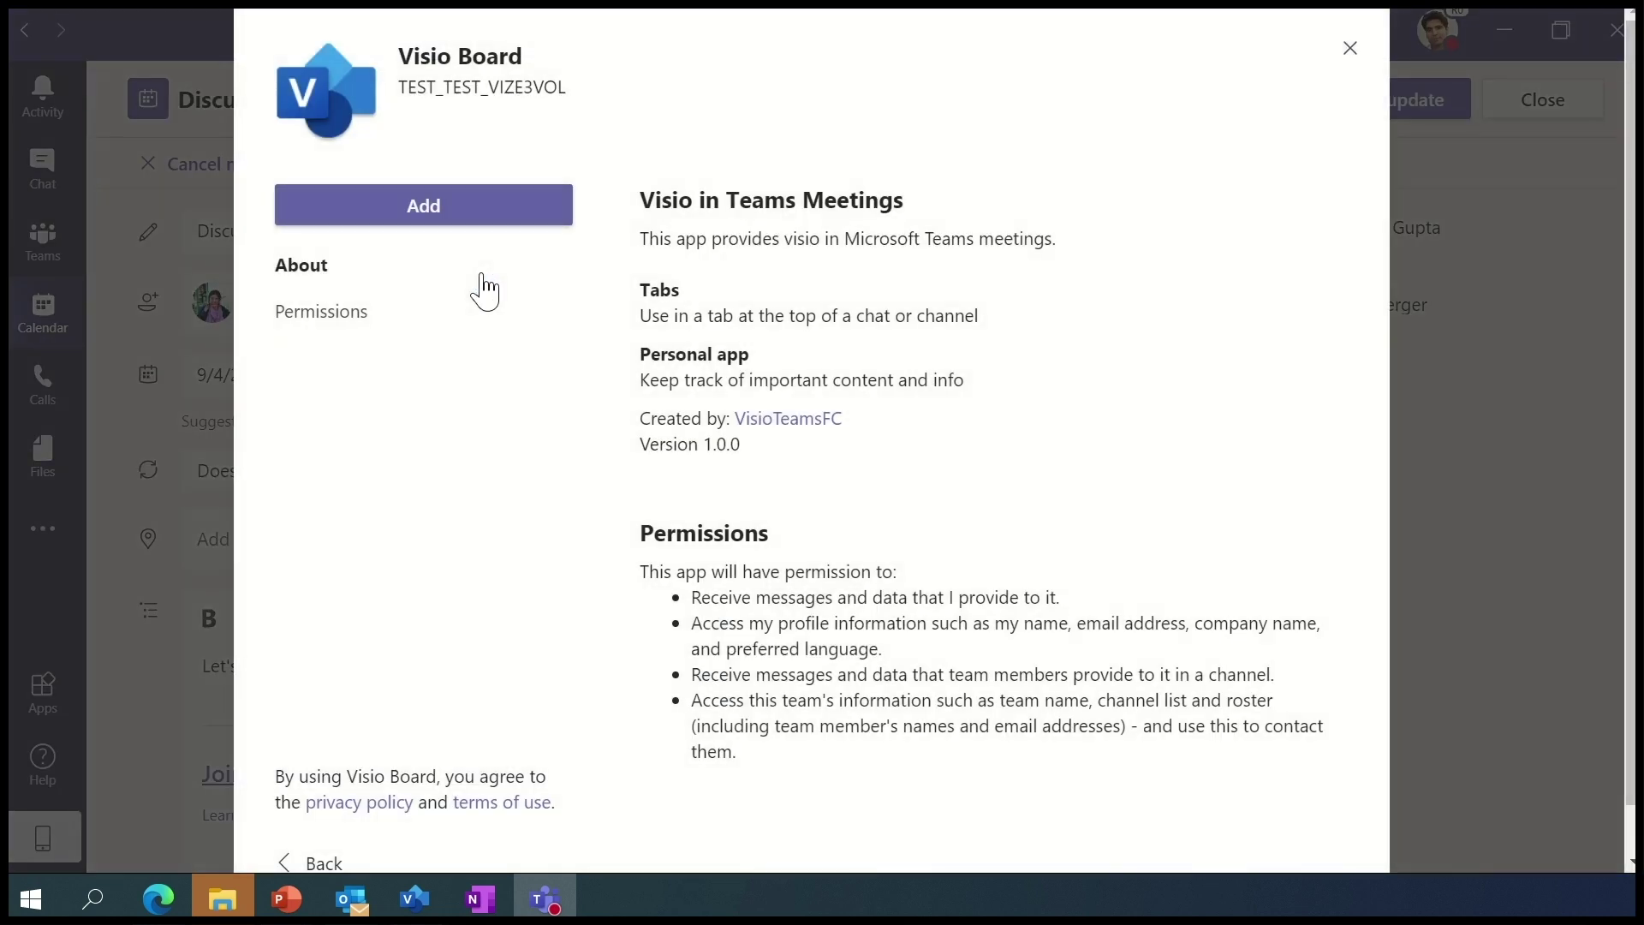
pyautogui.click(479, 210)
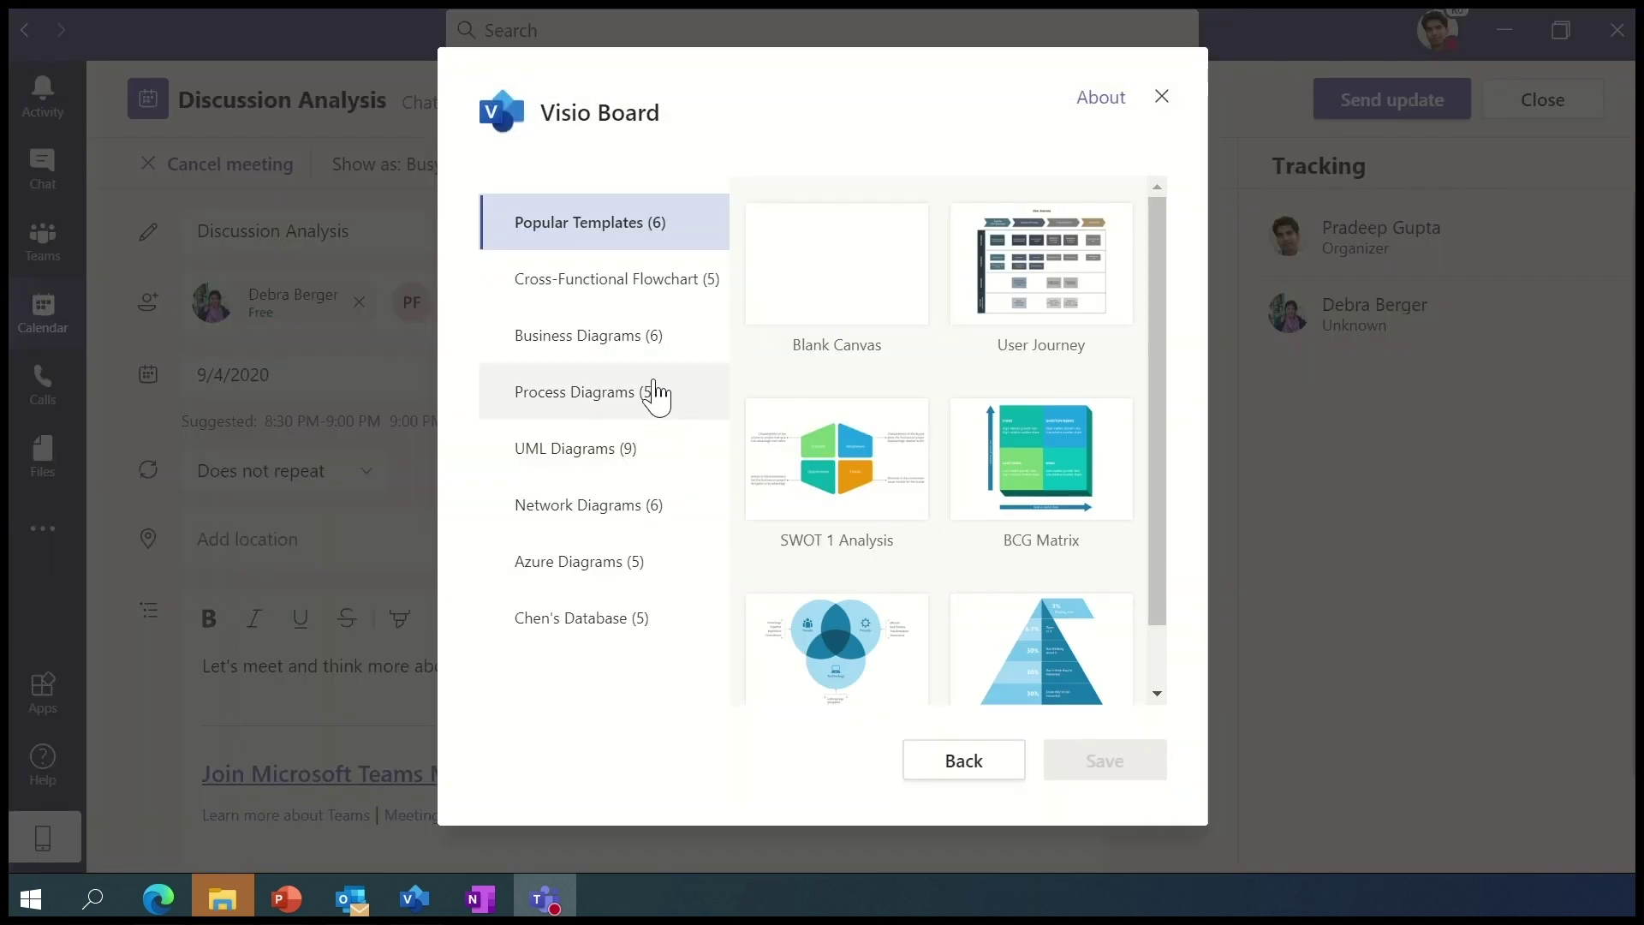
pyautogui.moveTo(1161, 382); pyautogui.dragTo(1148, 320)
pyautogui.click(881, 485)
pyautogui.click(1086, 777)
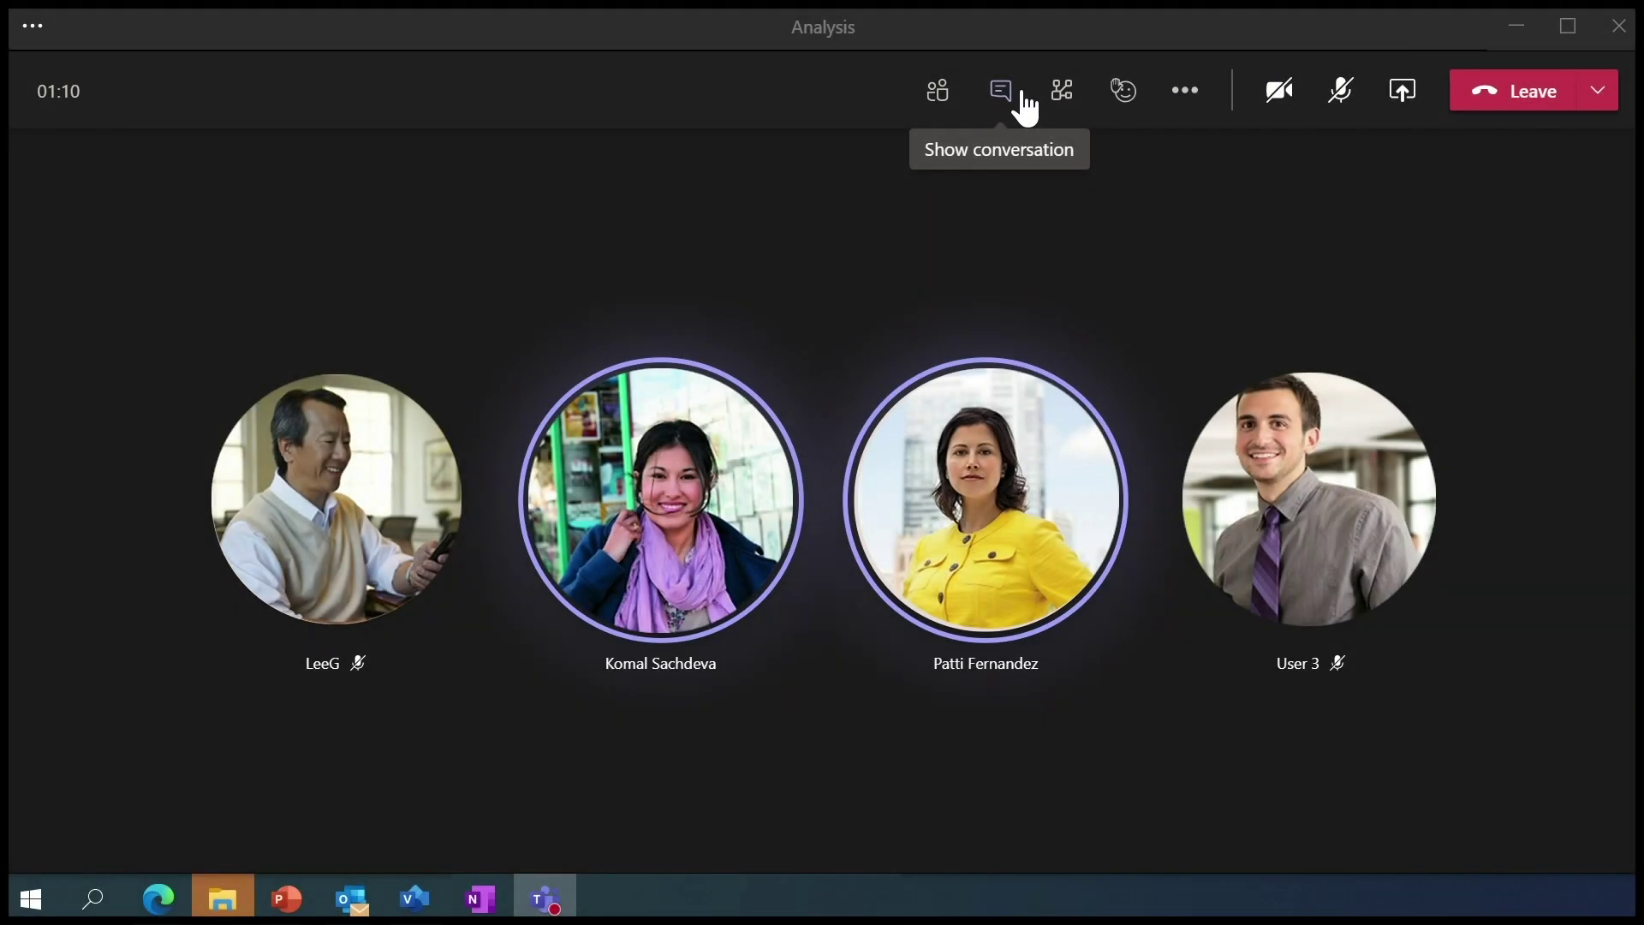
# - Share the Visio SWOT diagram in the meeting and start presenting it
pyautogui.click(1400, 94)
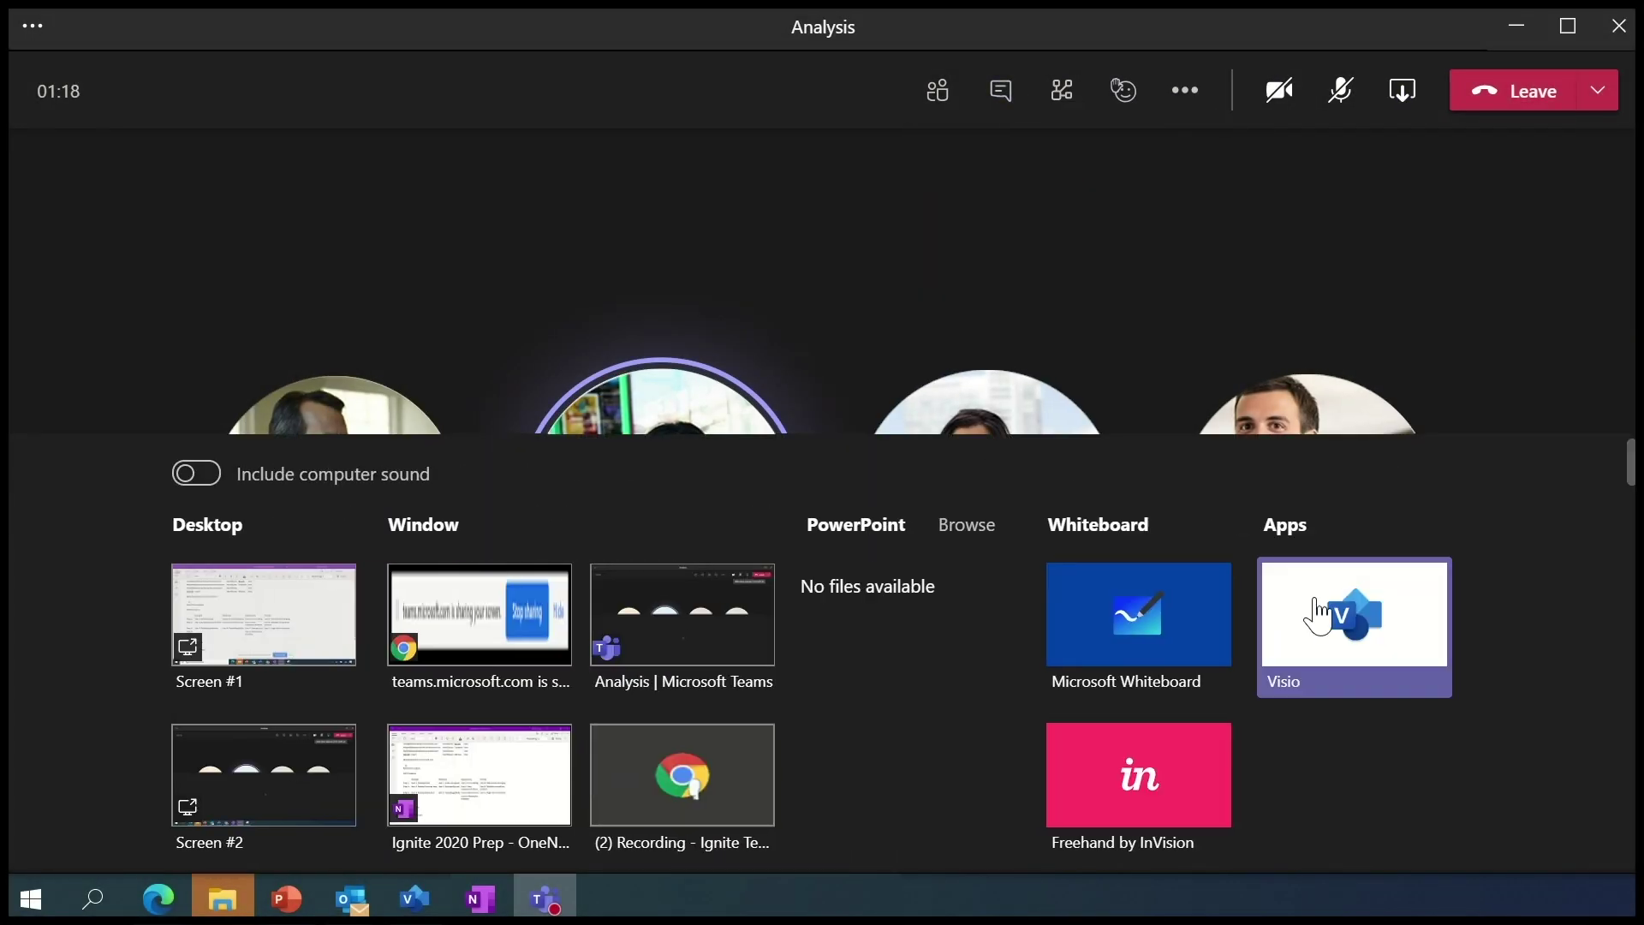
pyautogui.click(1319, 615)
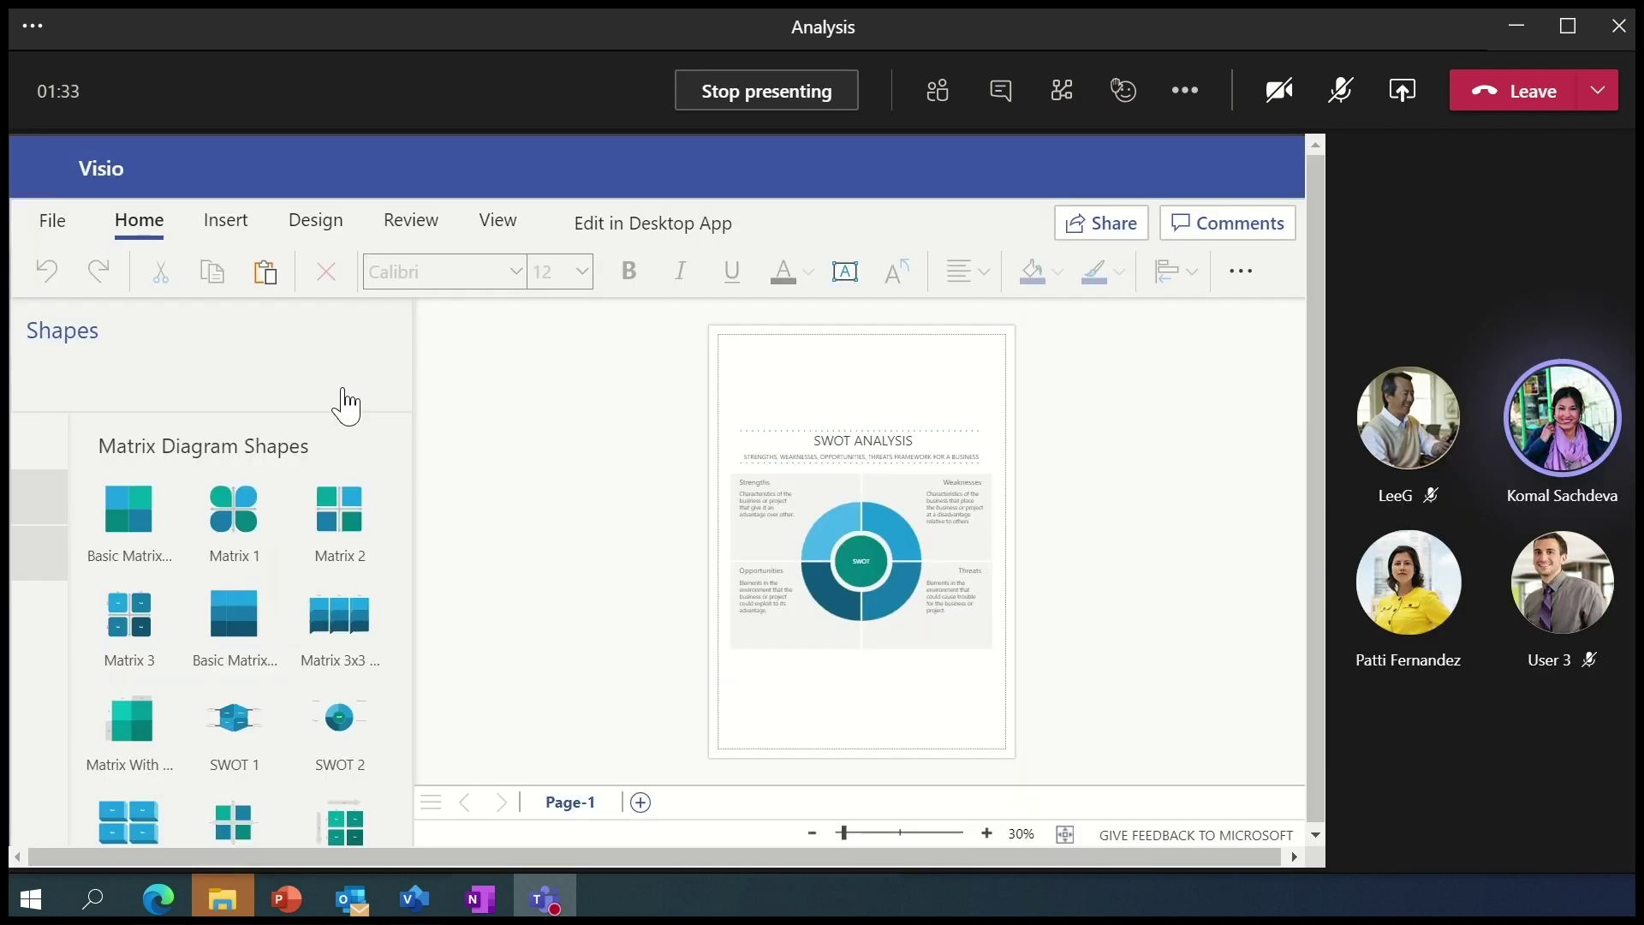
pyautogui.click(986, 833)
pyautogui.scroll(-1, 1292, 543)
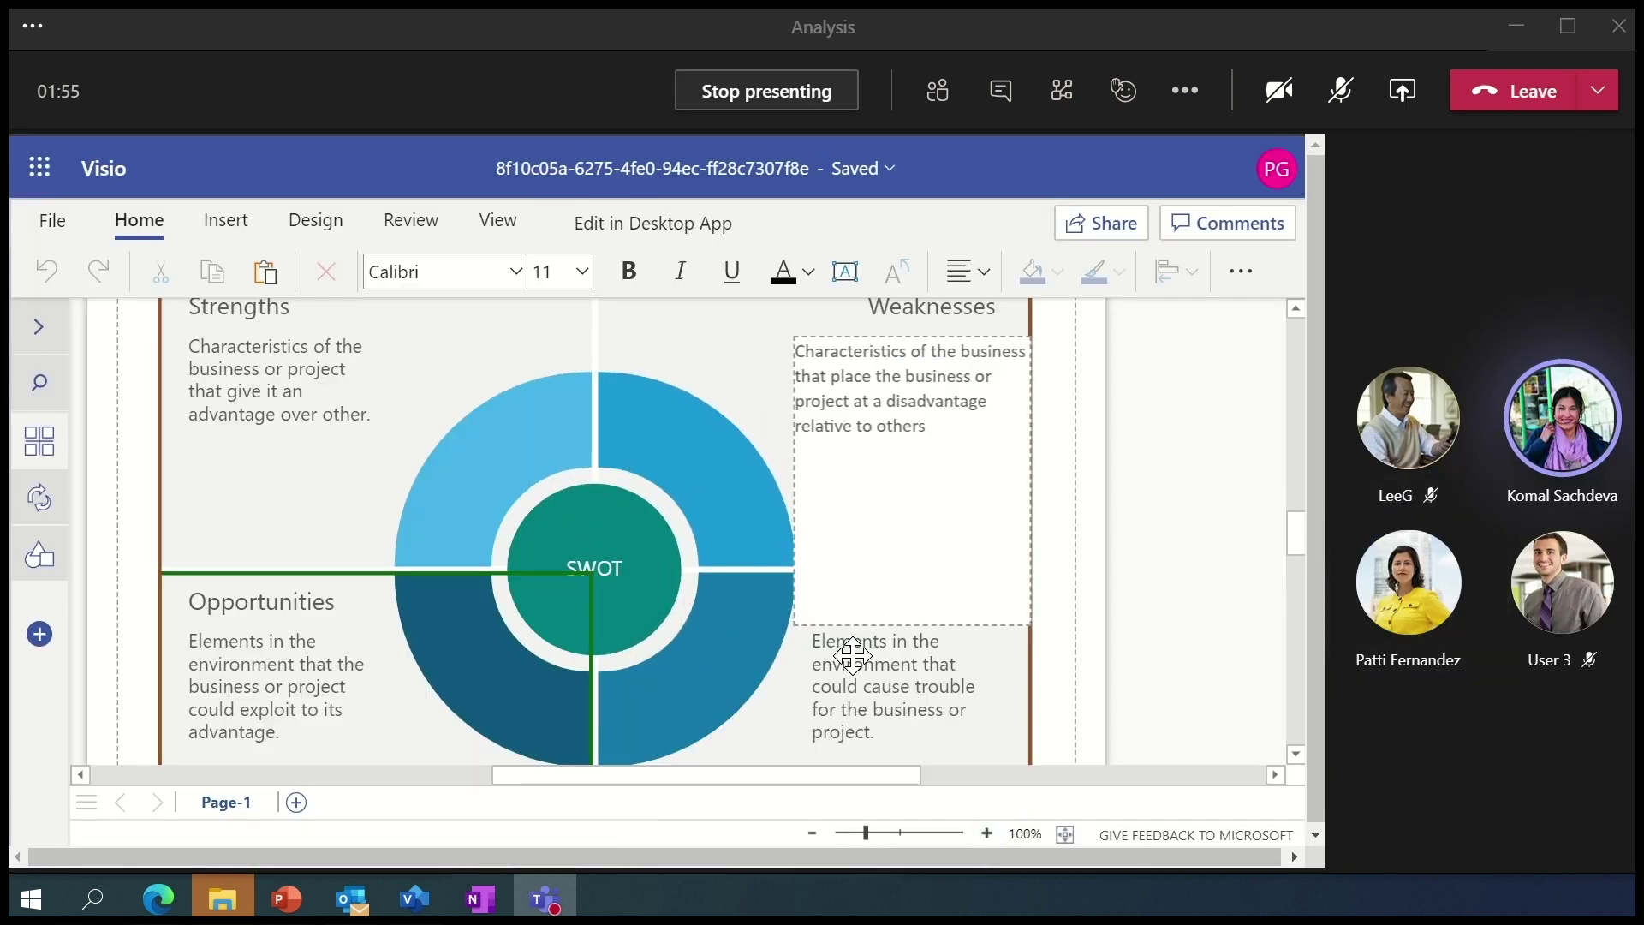
# - Fill Threats with New brands emerging, Multiple competitive product and Huge infra investment
pyautogui.click(852, 655)
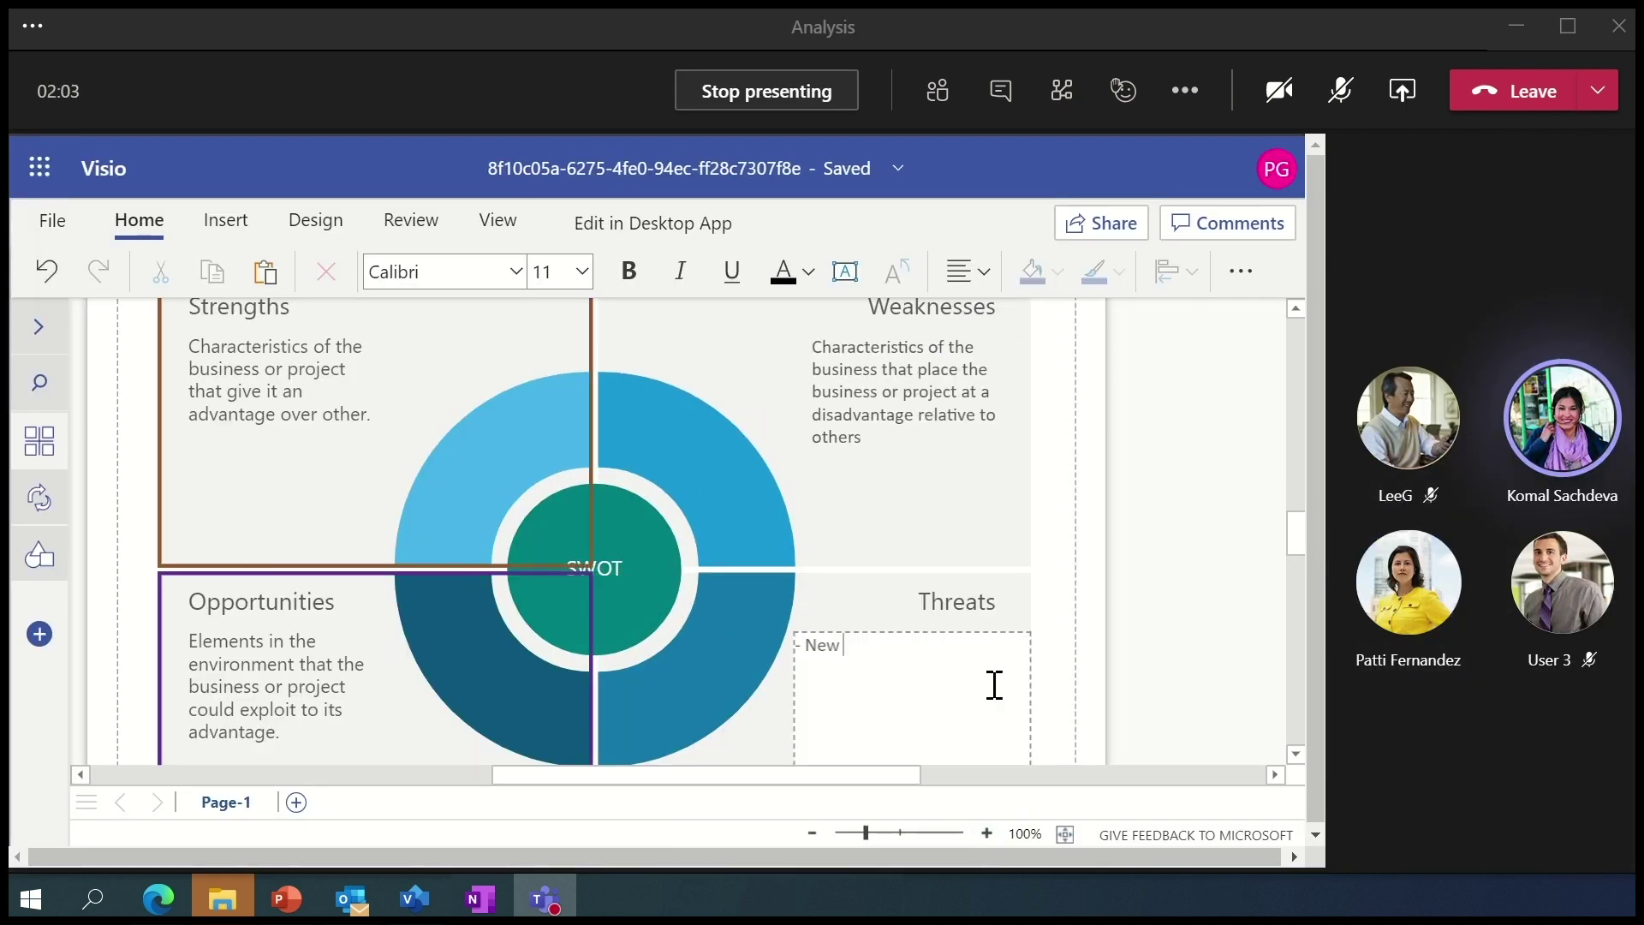
pyautogui.write('brn')
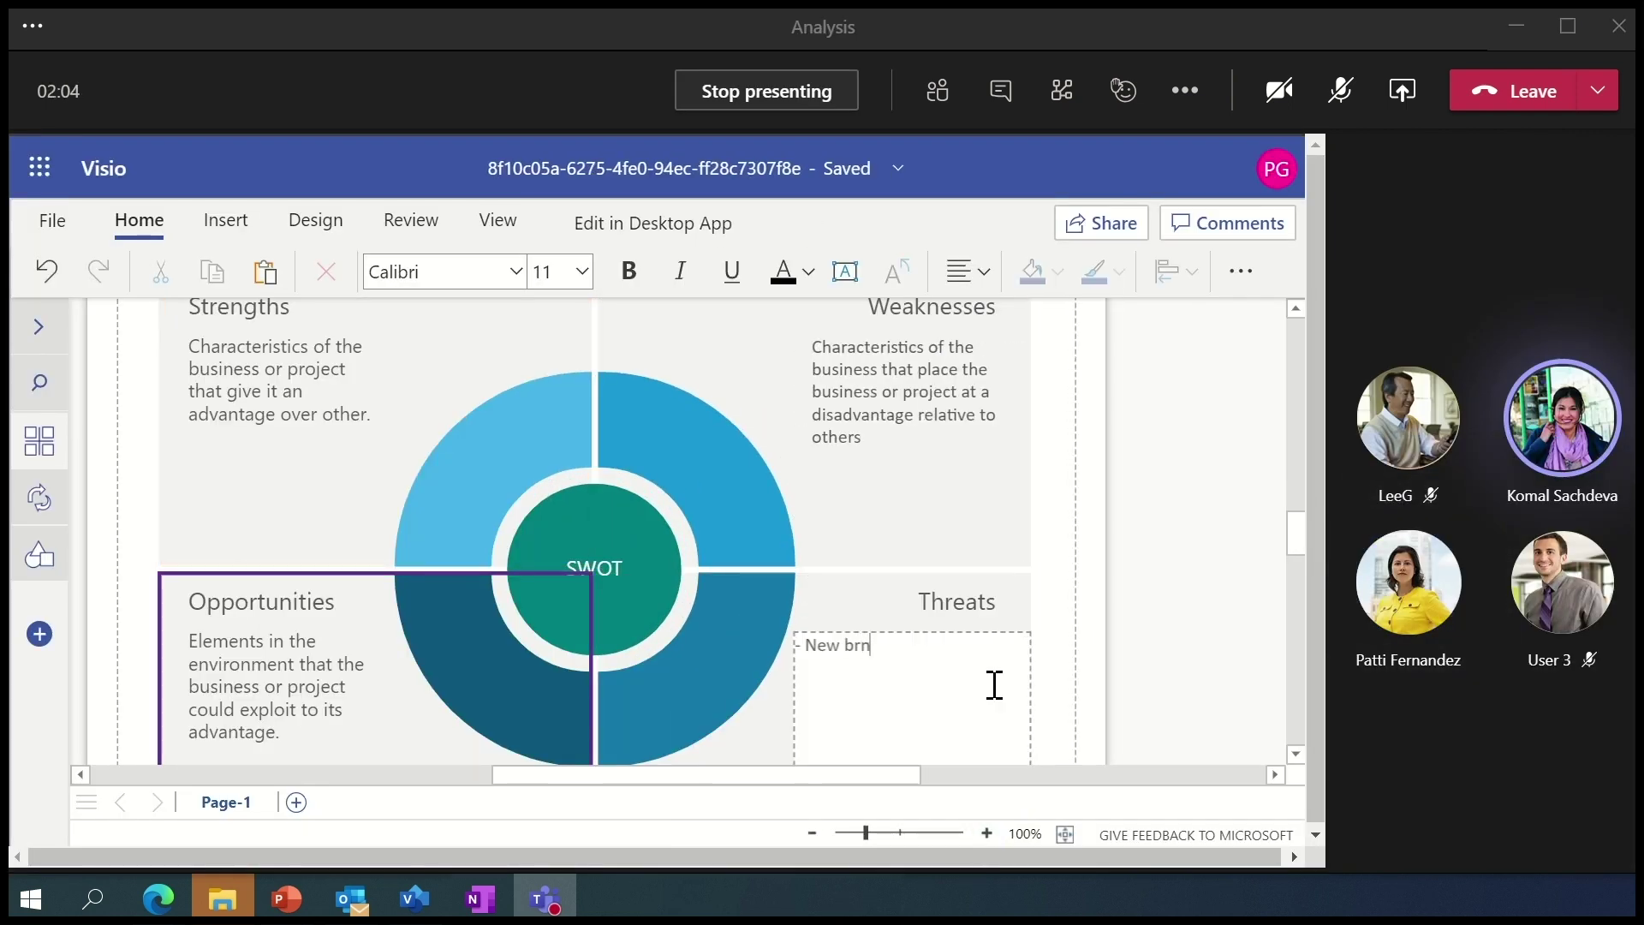
pyautogui.press('BackSpace')
pyautogui.press('BackSpace')
pyautogui.write('r')
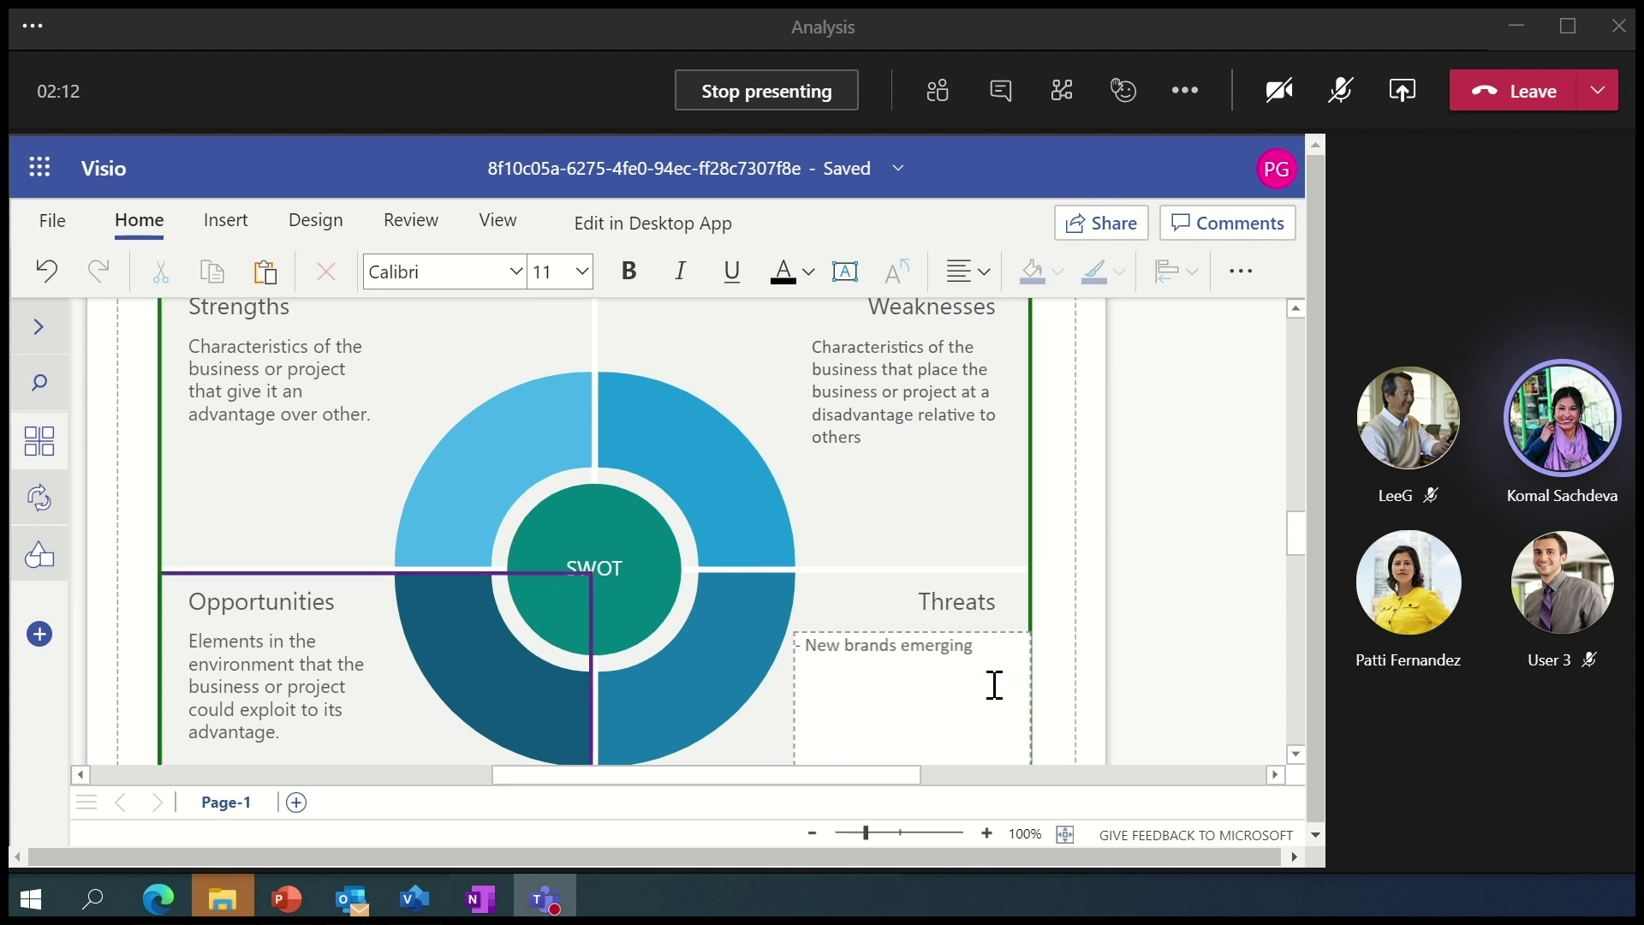
pyautogui.write('Multip')
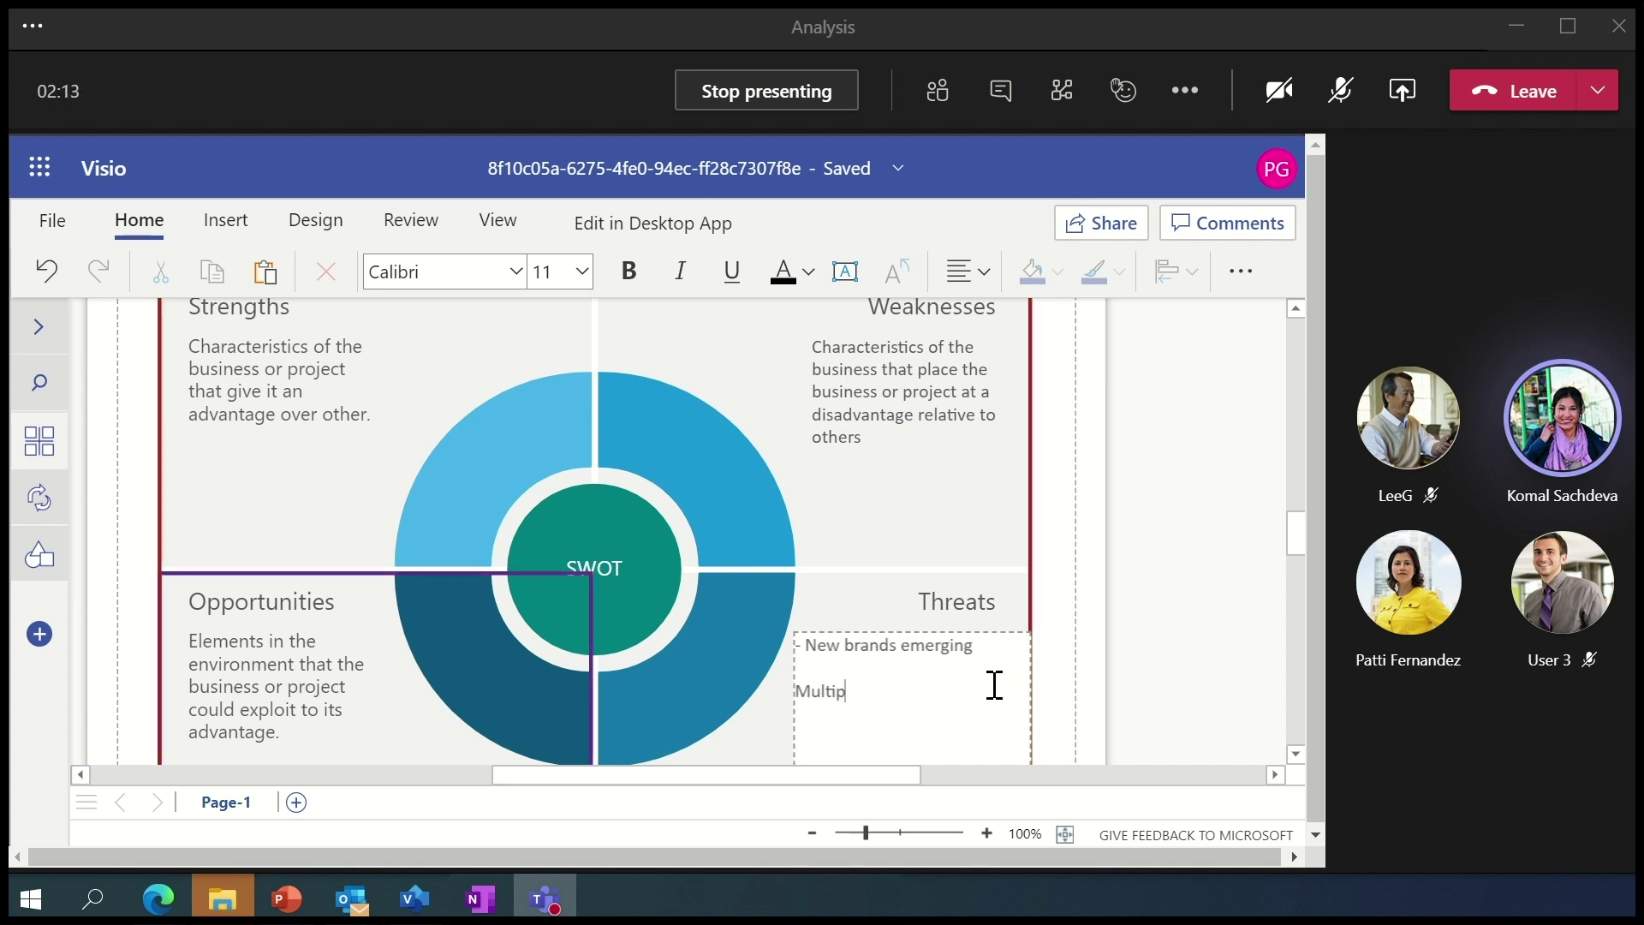
pyautogui.write('le competitive [rpdu')
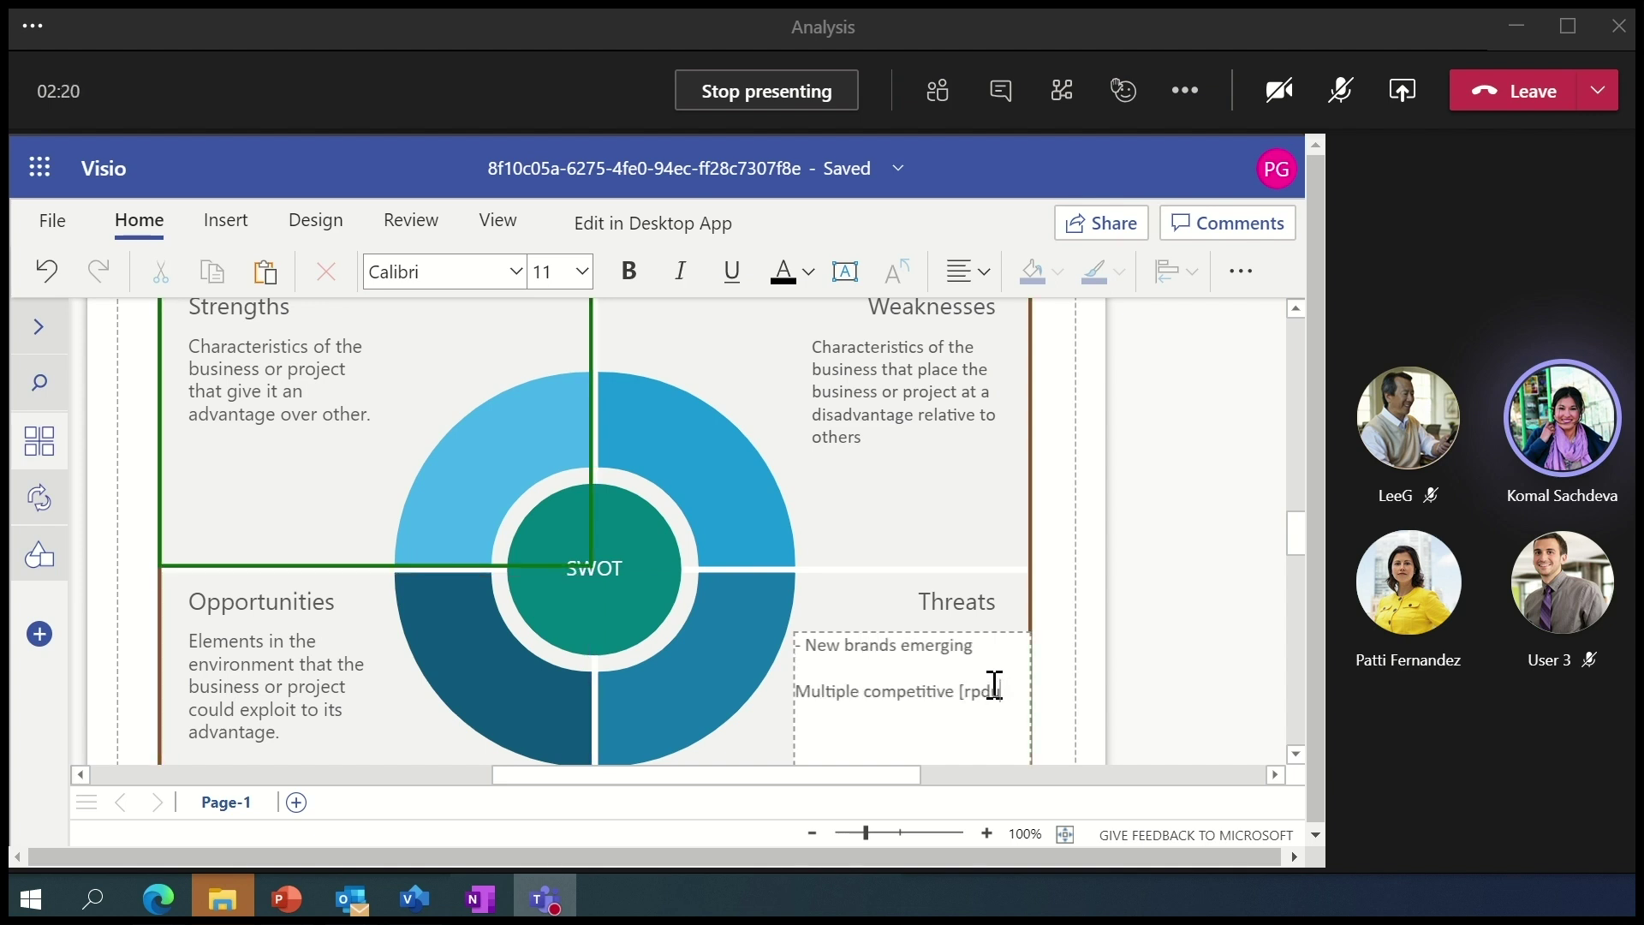
pyautogui.press('BackSpace')
pyautogui.press('BackSpace')
pyautogui.press('BackSpace')
pyautogui.press('BackSpace')
pyautogui.press('BackSpace')
pyautogui.write('product')
pyautogui.press('Return')
pyautogui.write('Hug')
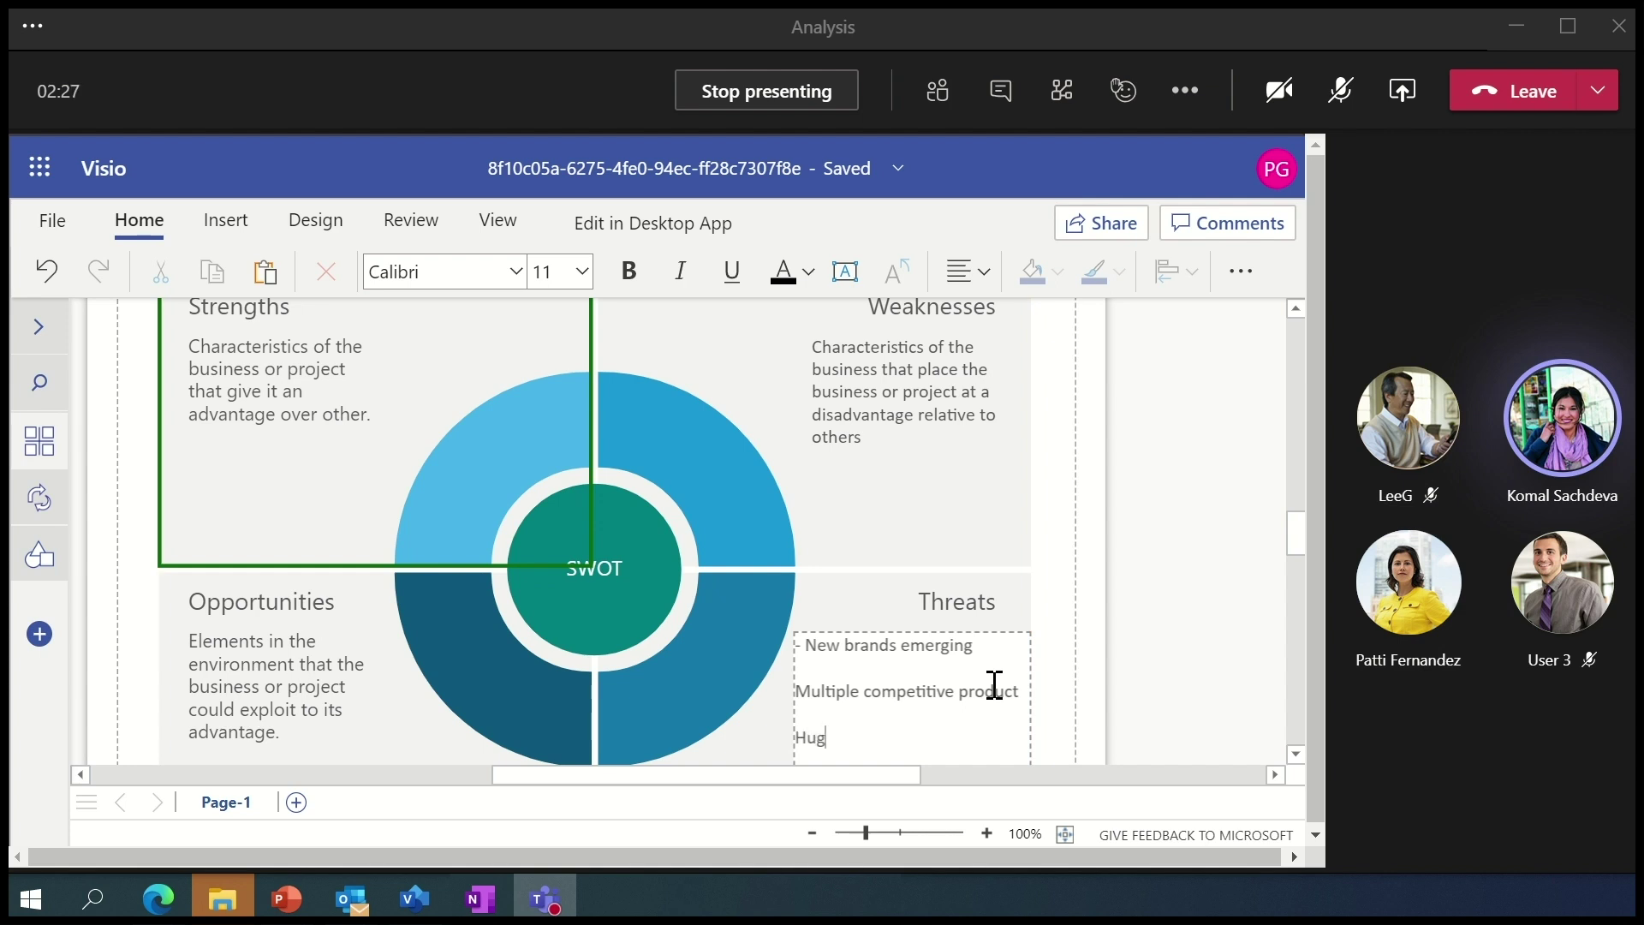
pyautogui.write('e infra investment')
pyautogui.click(1141, 688)
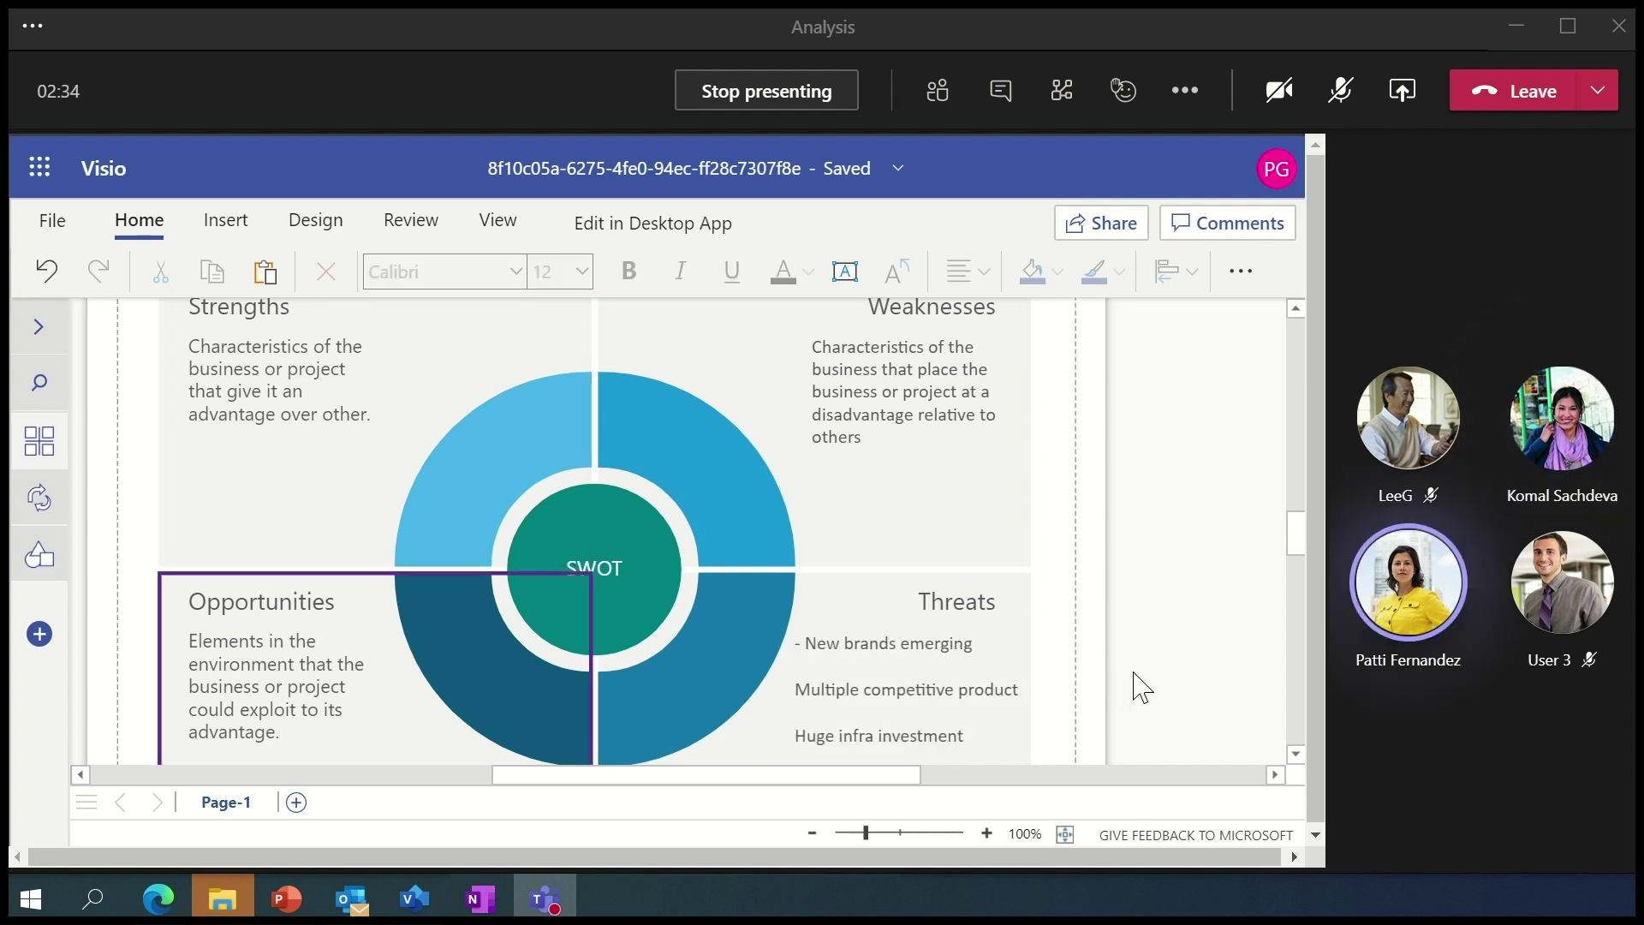
# - Add Existing customer base and Existing distribution under Strengths, then zoom the diagram out
pyautogui.click(811, 833)
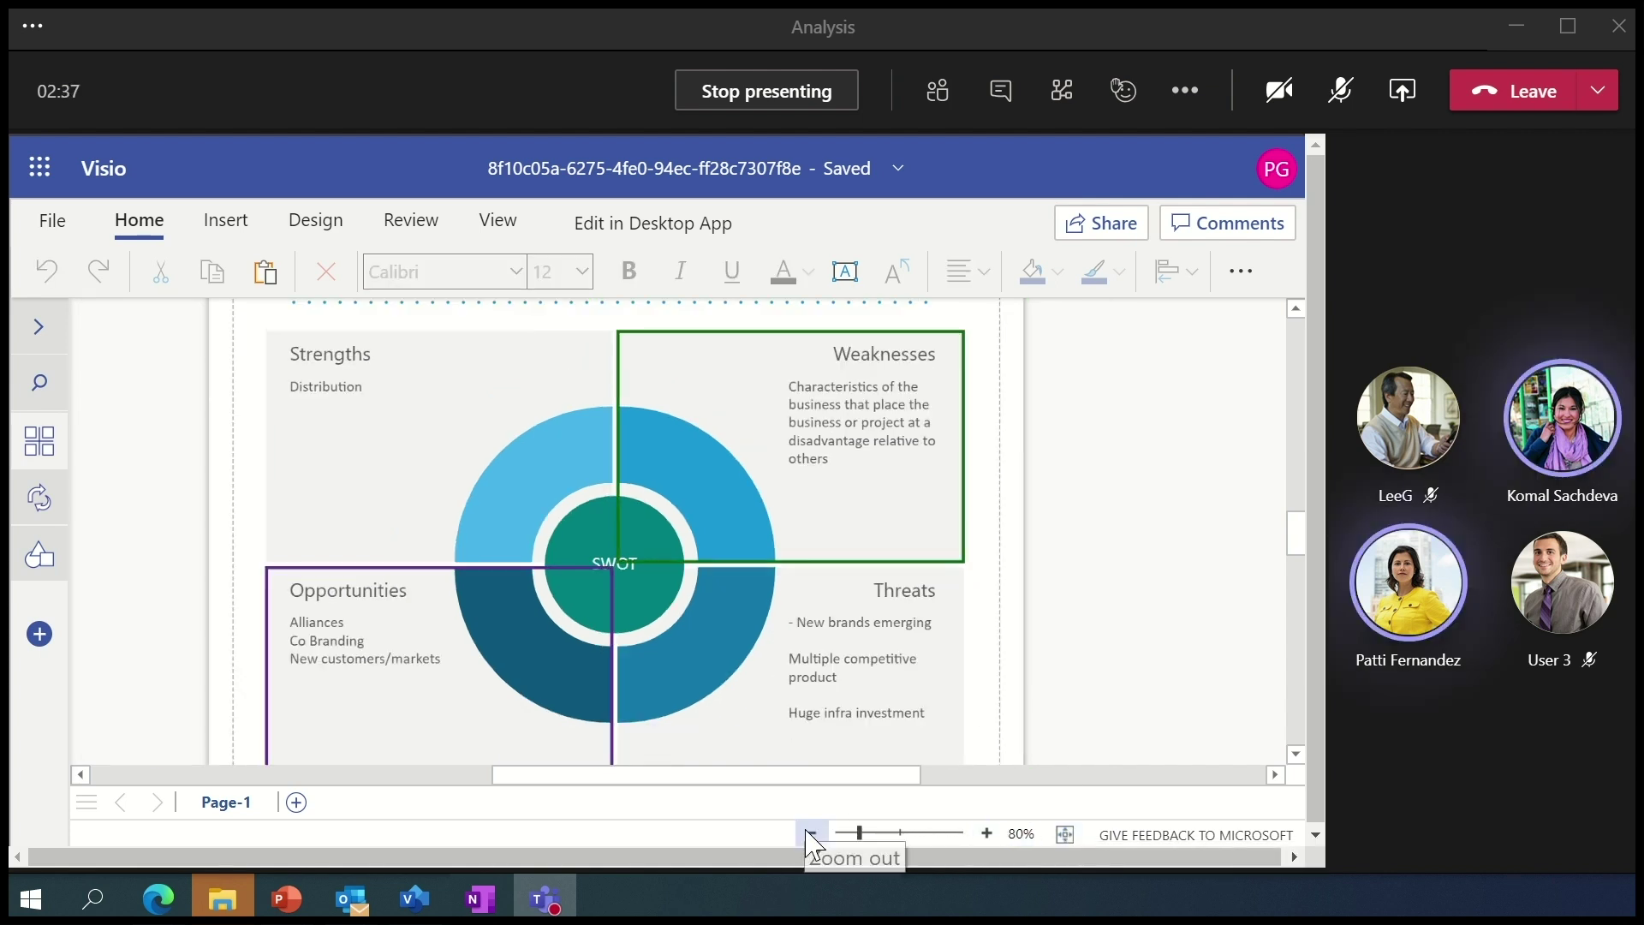
pyautogui.doubleClick(396, 416)
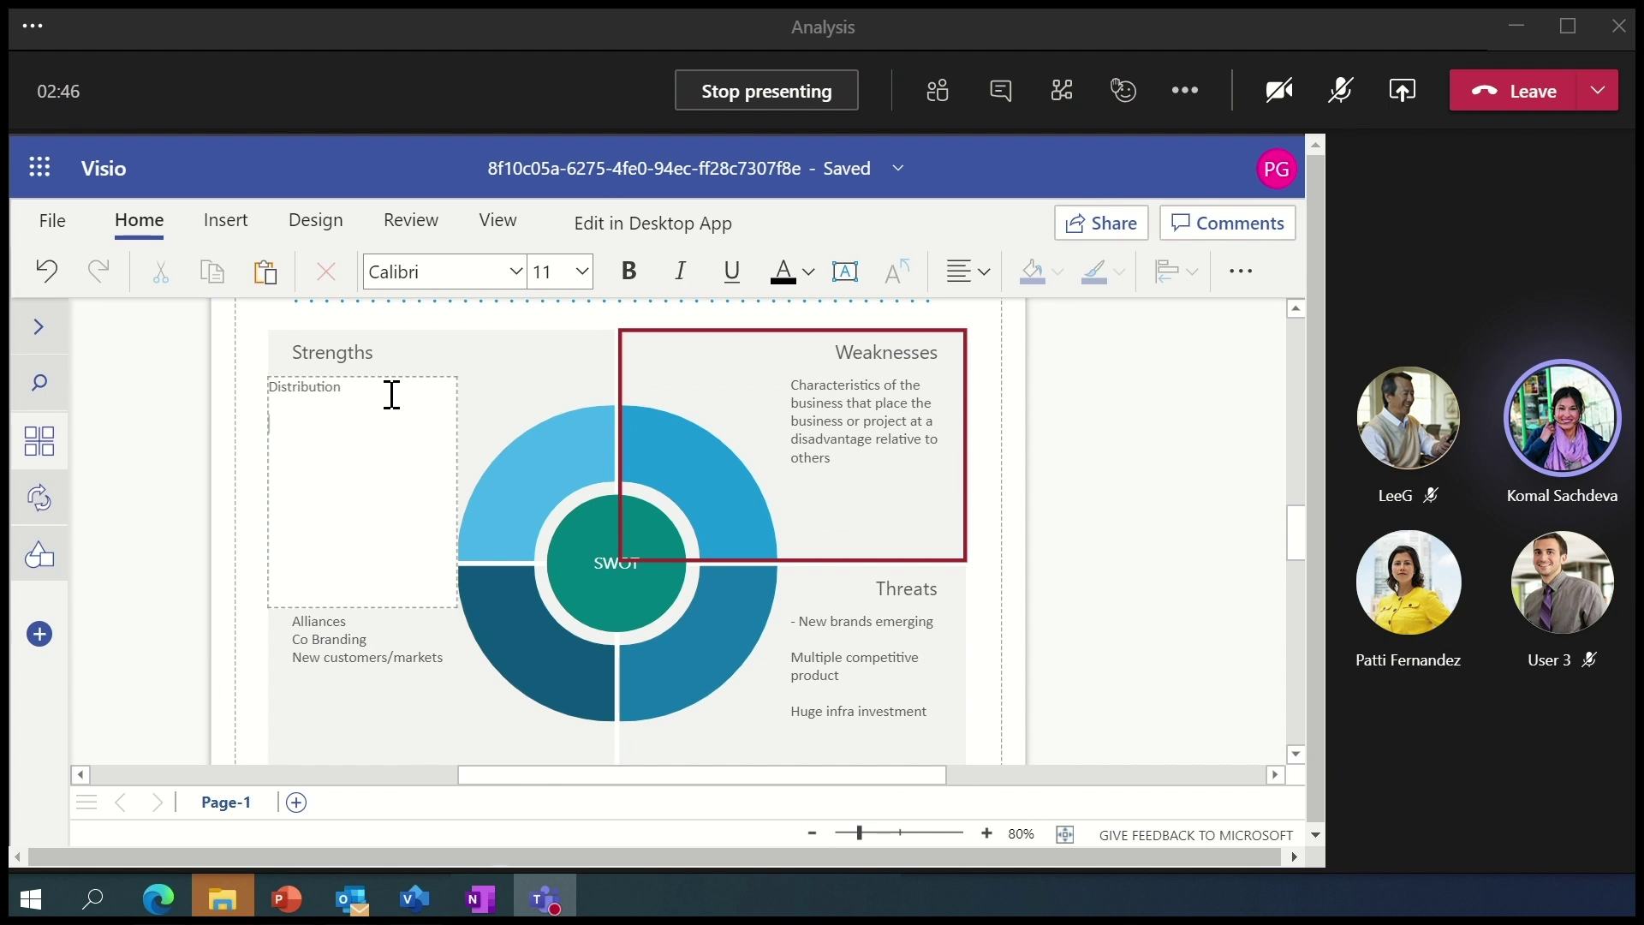
pyautogui.write('isting ')
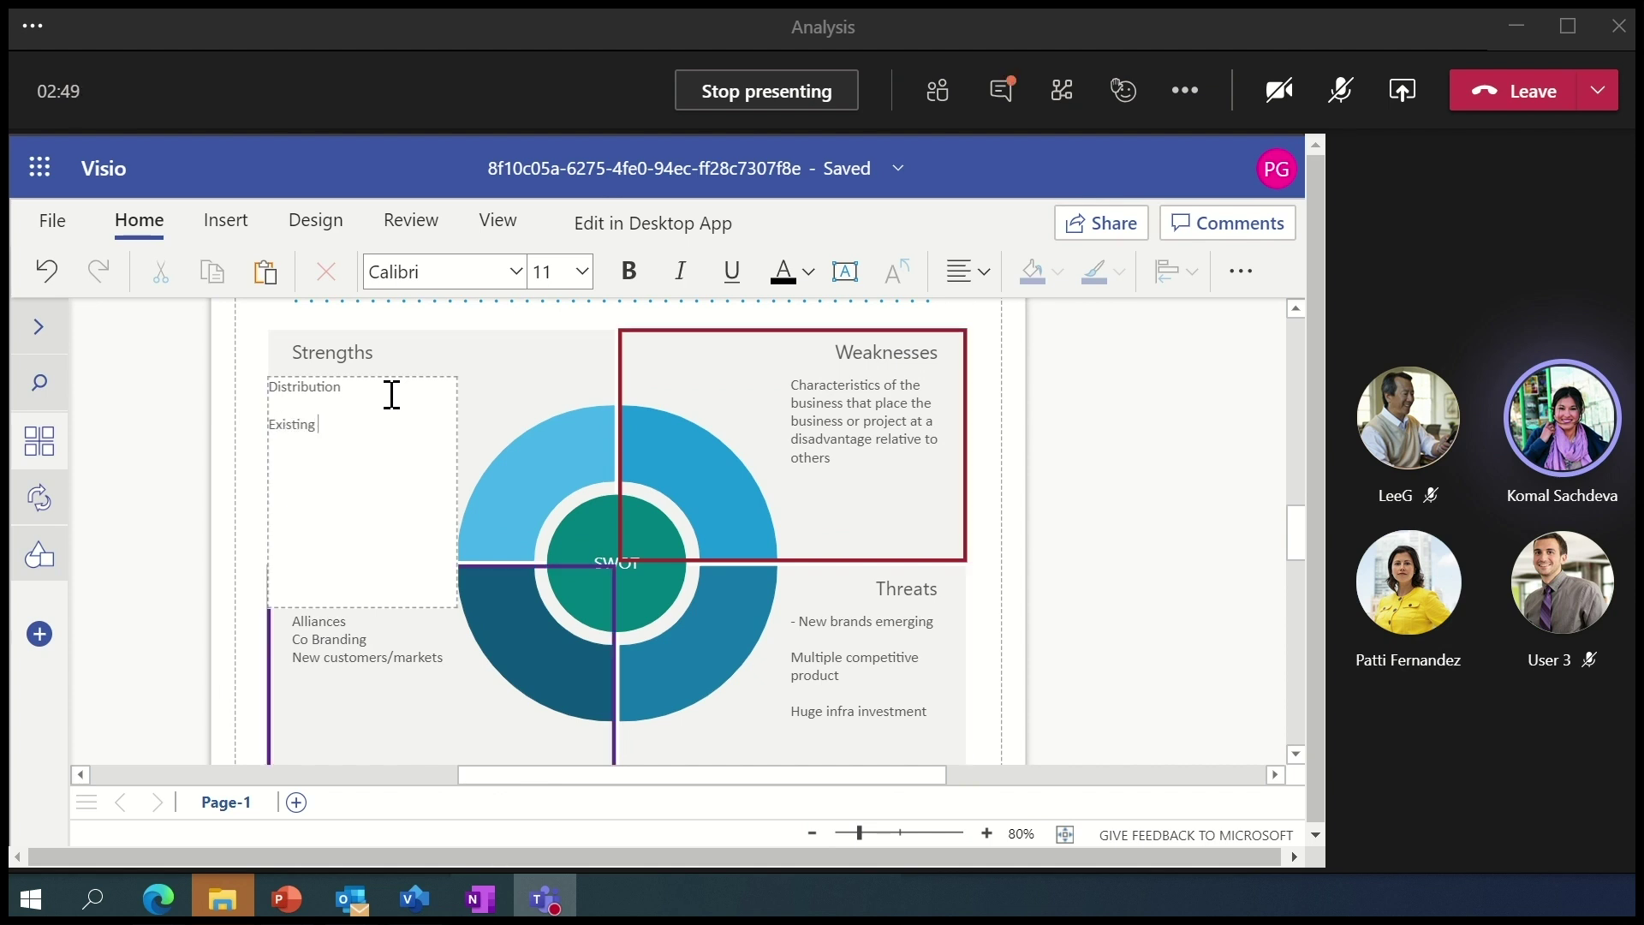
pyautogui.write('customer base  E')
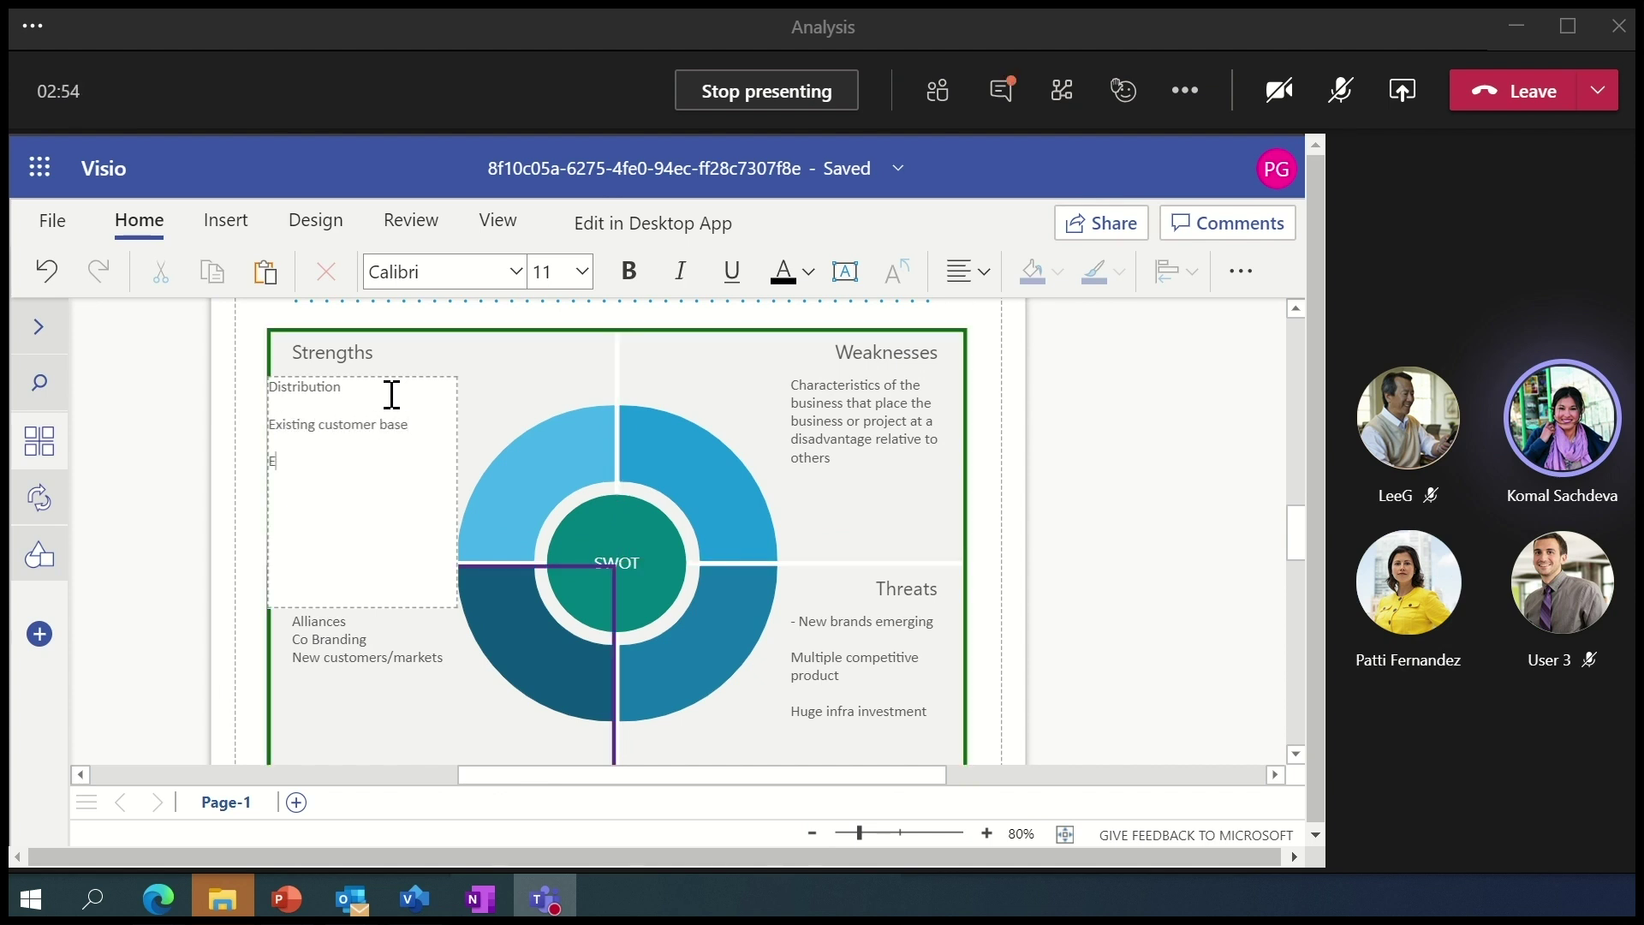
pyautogui.write('xisting districution')
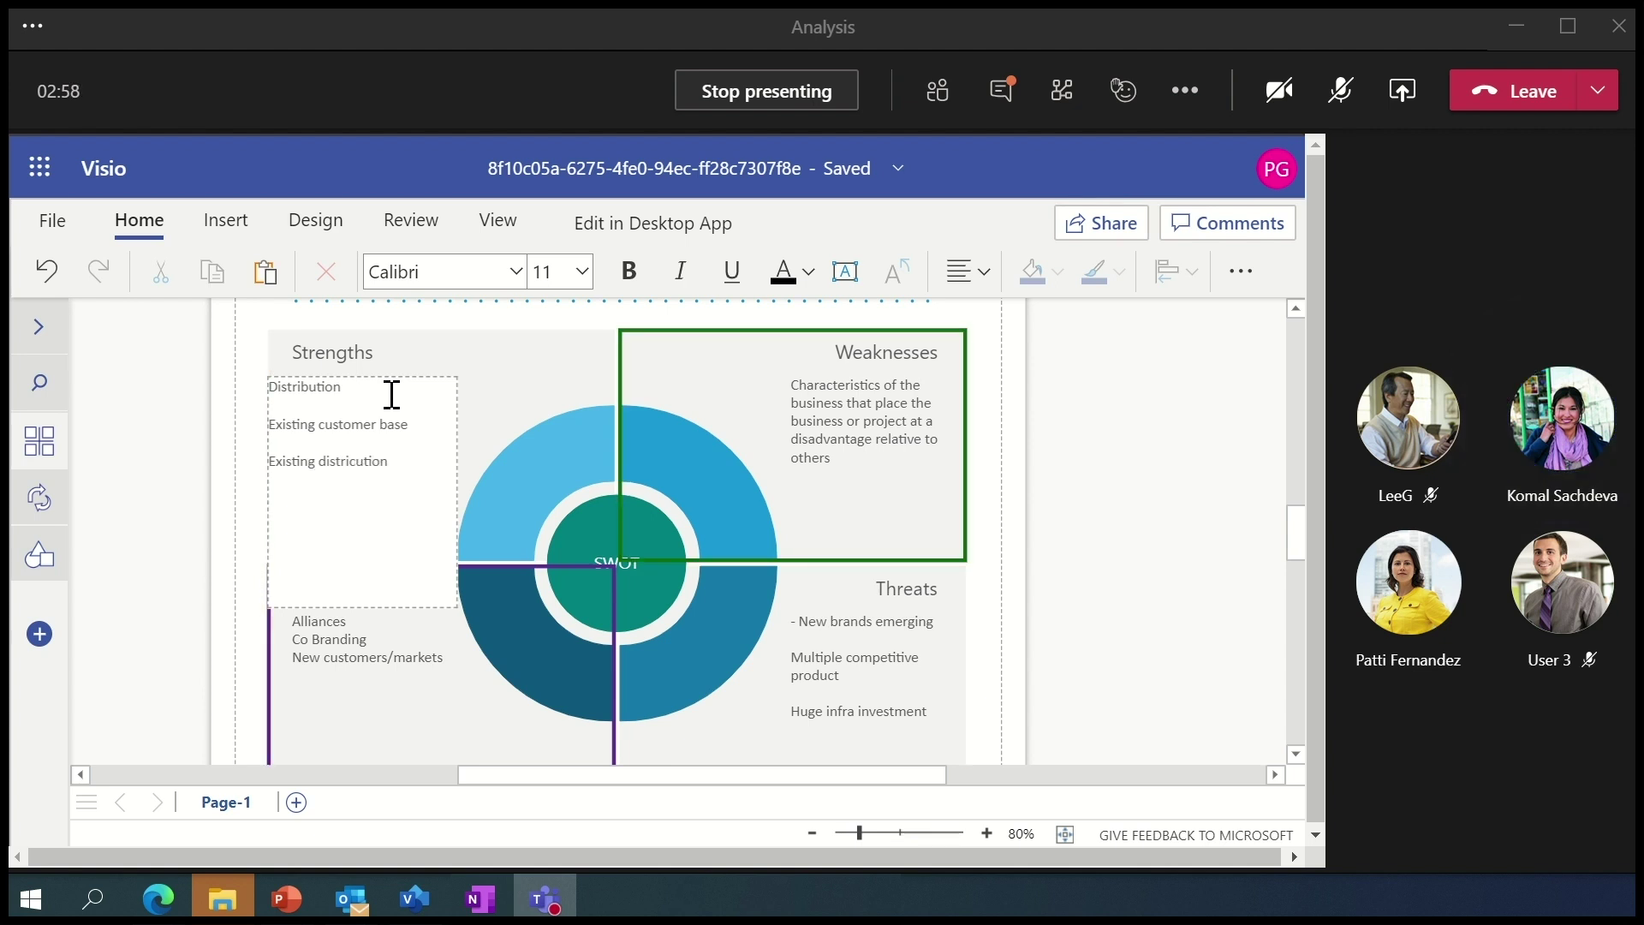
pyautogui.press('BackSpace')
pyautogui.press('BackSpace')
pyautogui.write('bution')
pyautogui.click(1071, 598)
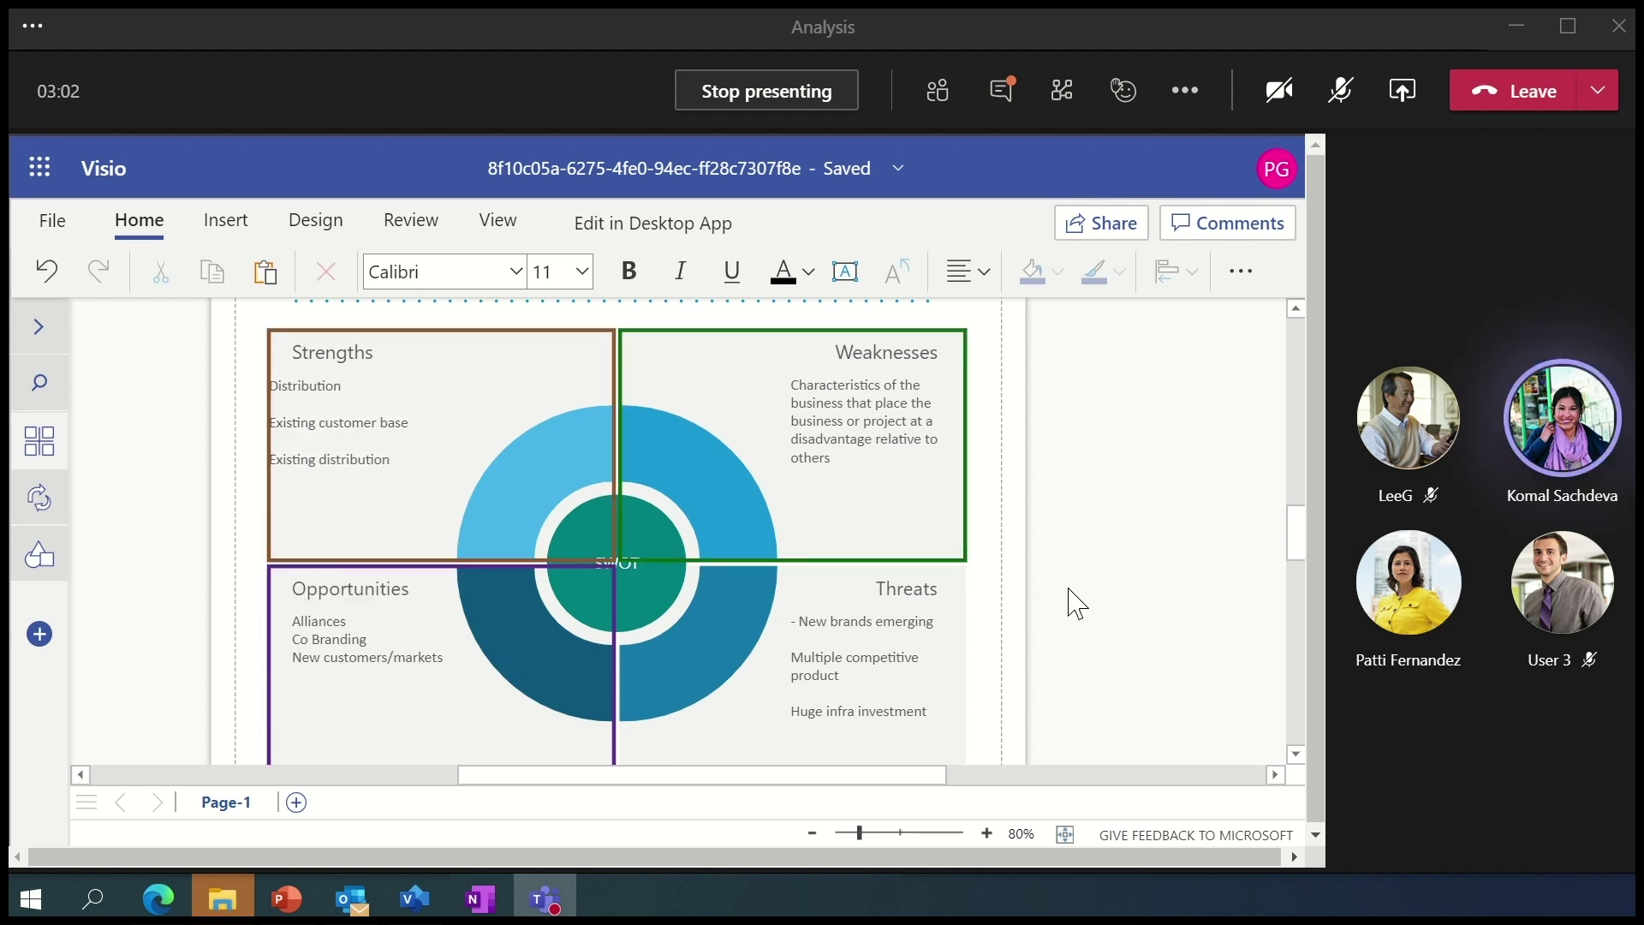
pyautogui.click(812, 833)
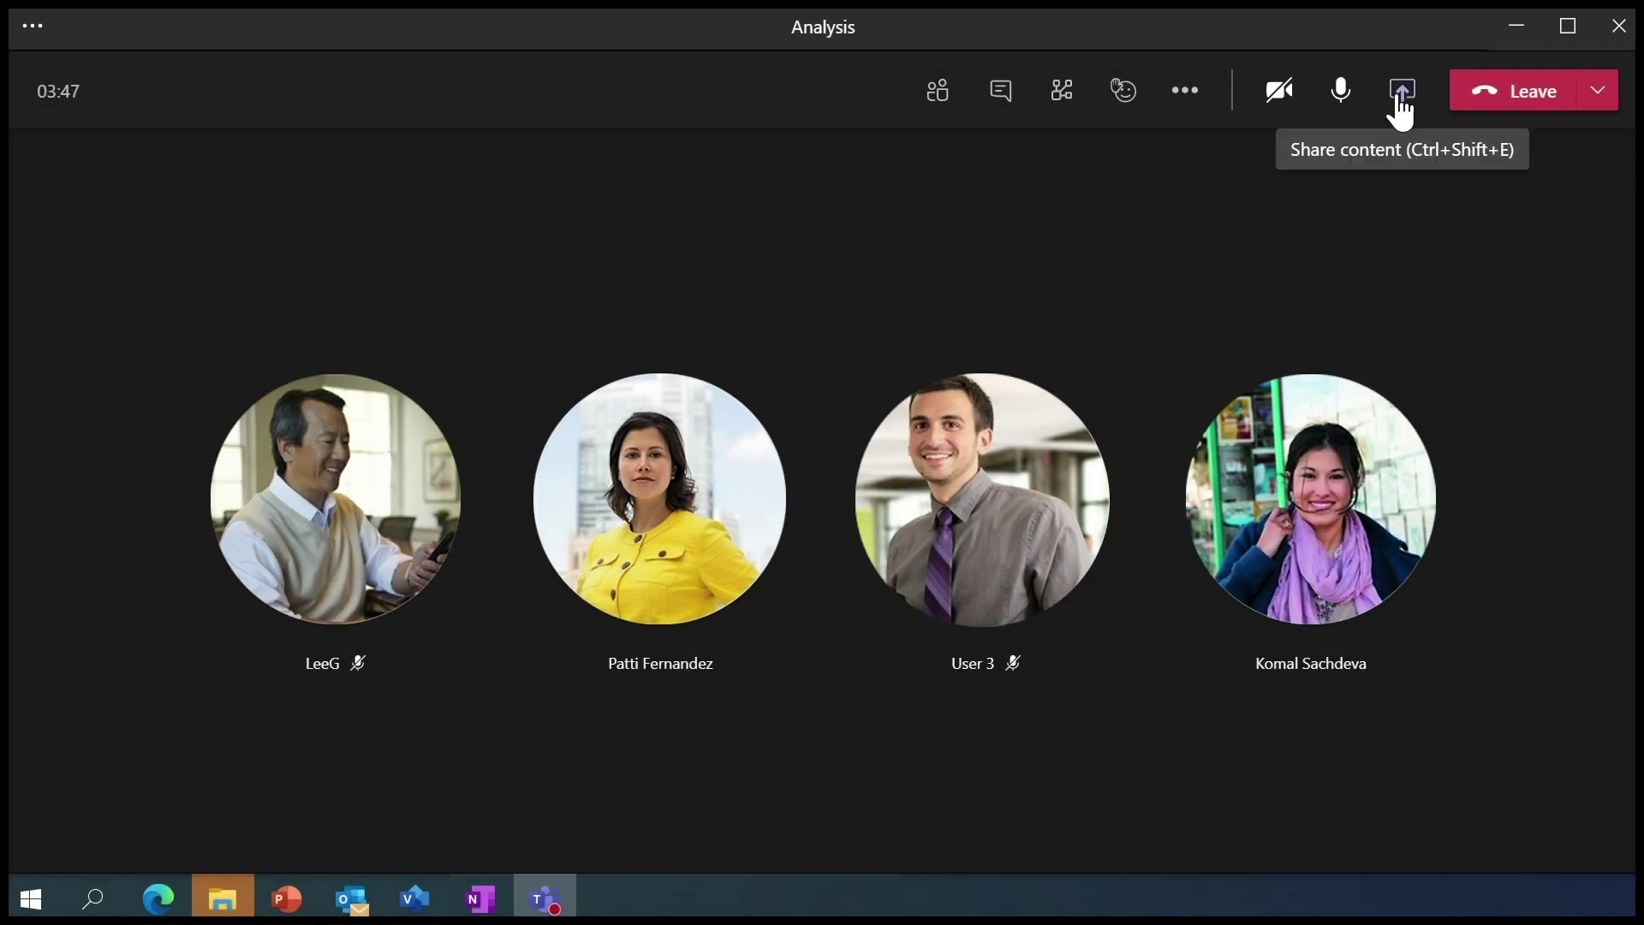
# - Share Visio again and add the Cross-Functional Flowchart shape set to the library
pyautogui.click(1399, 98)
pyautogui.click(1412, 569)
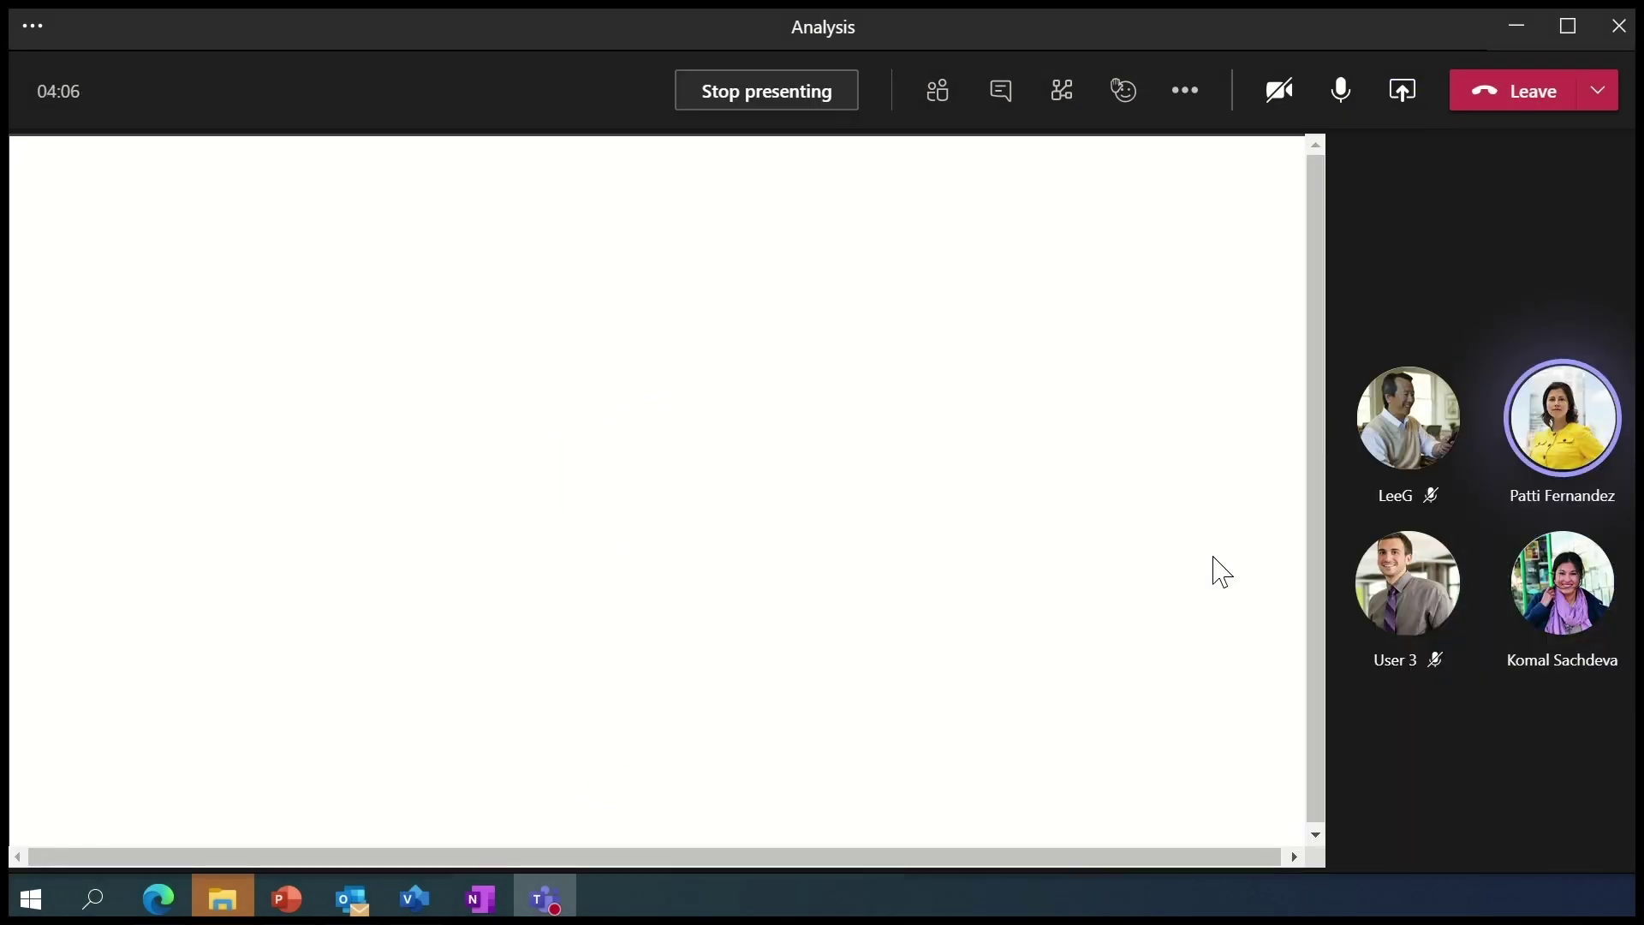
pyautogui.click(38, 521)
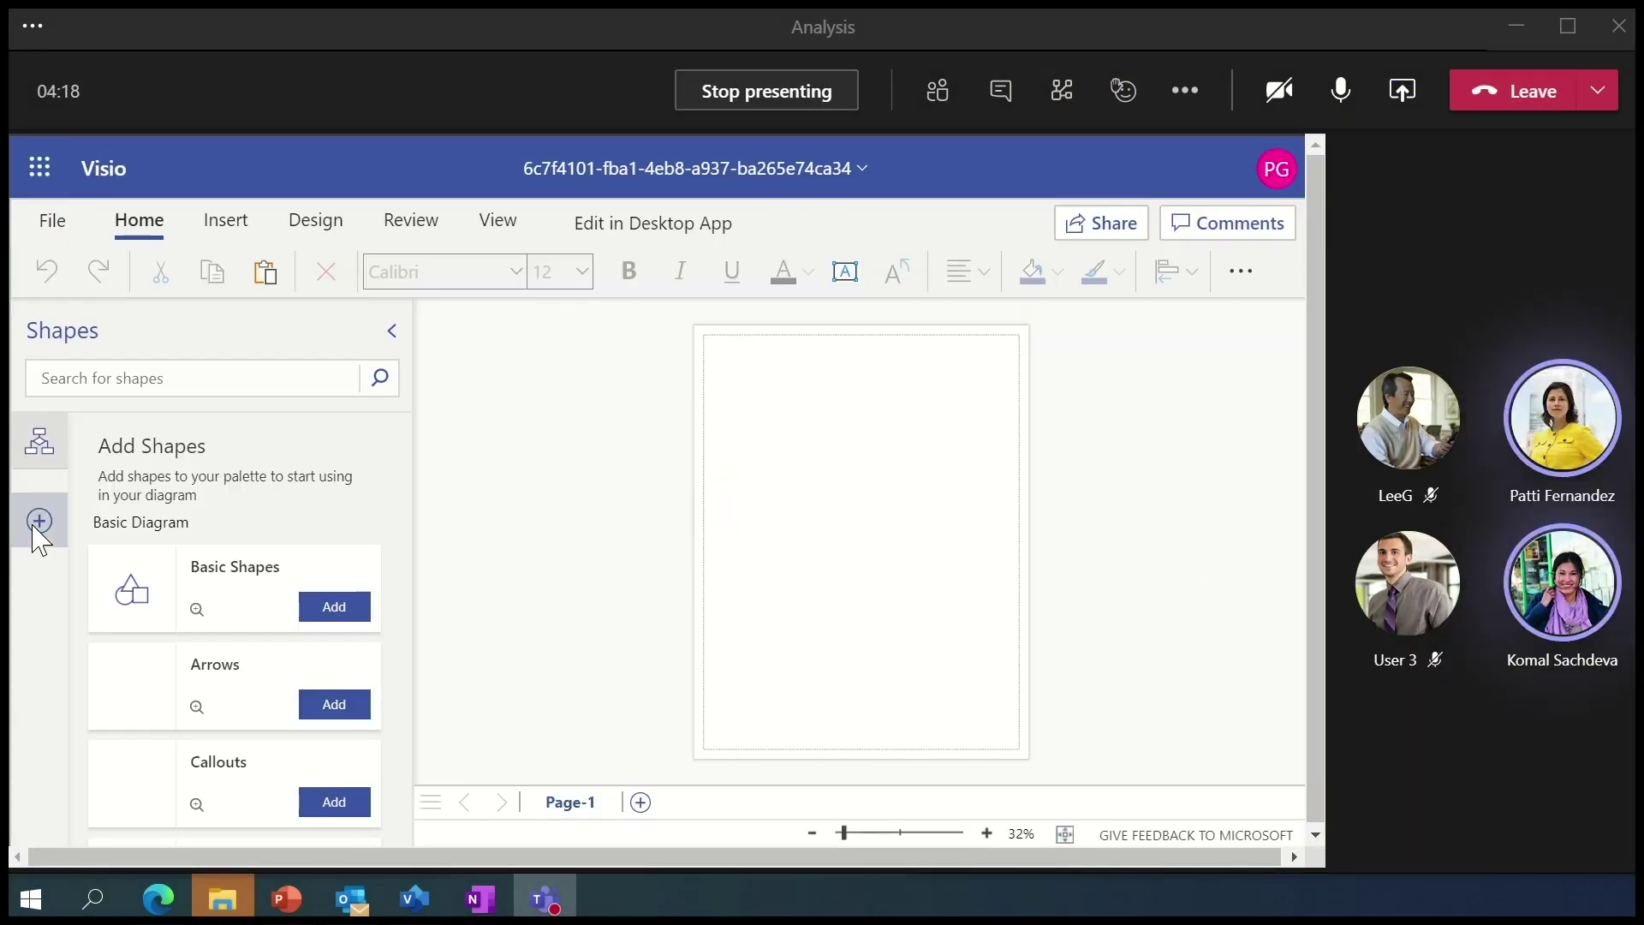
pyautogui.moveTo(400, 448); pyautogui.dragTo(433, 558)
pyautogui.click(337, 601)
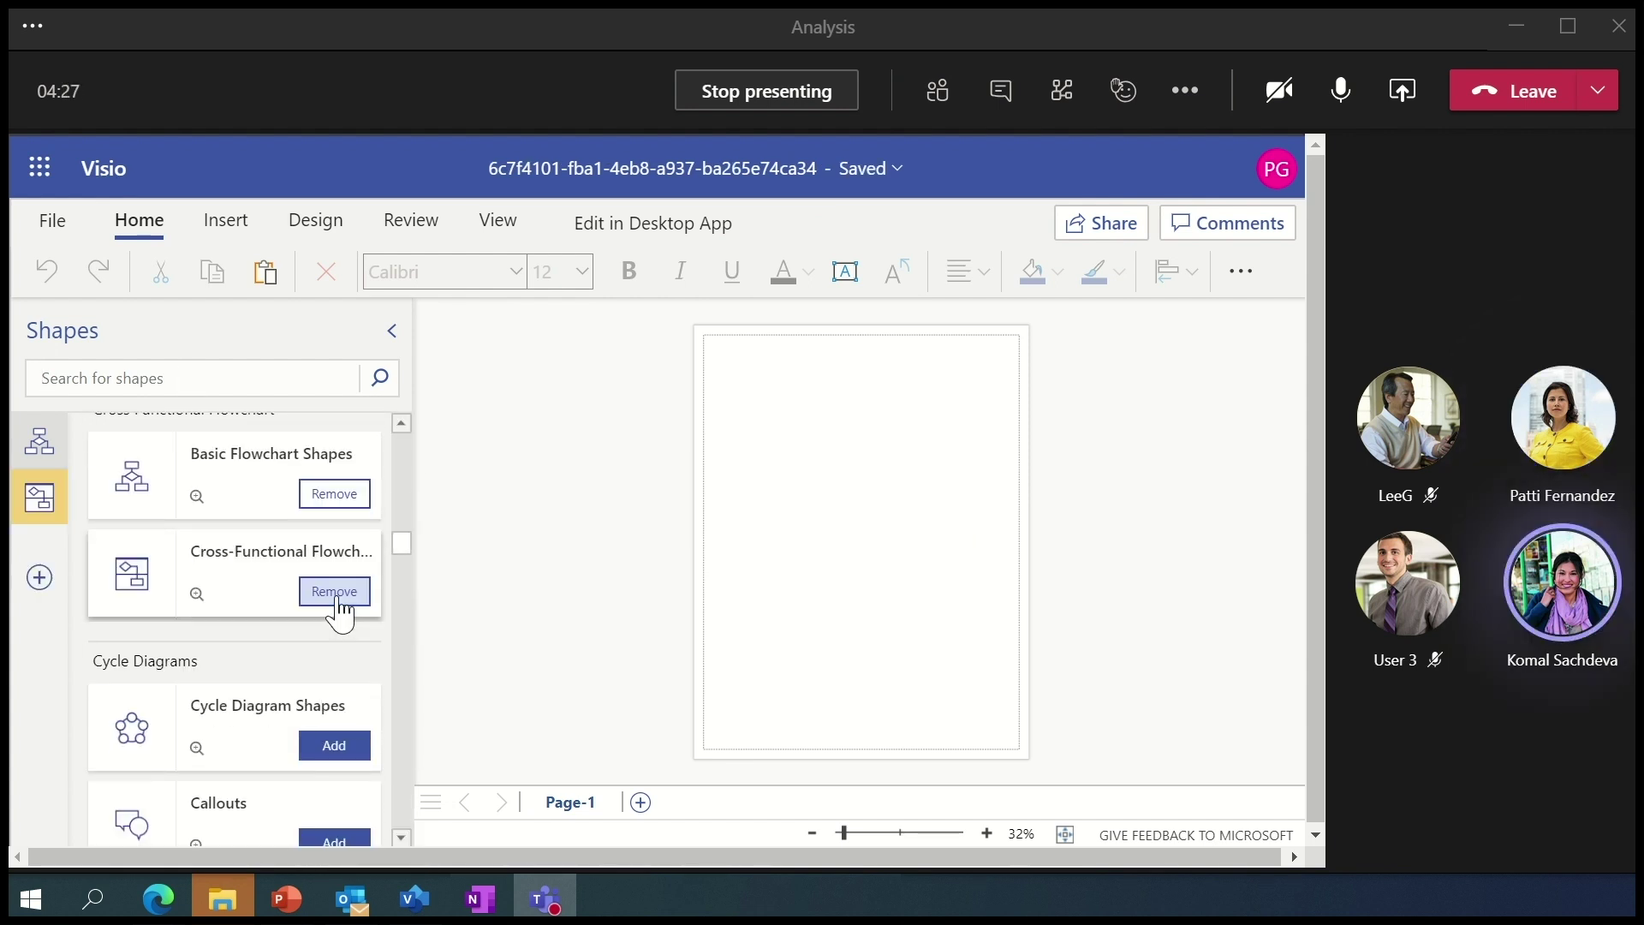
# - Drag swimlane shapes onto the page to build a titled pool with three Function lanes
pyautogui.click(39, 496)
pyautogui.moveTo(149, 518); pyautogui.dragTo(865, 415)
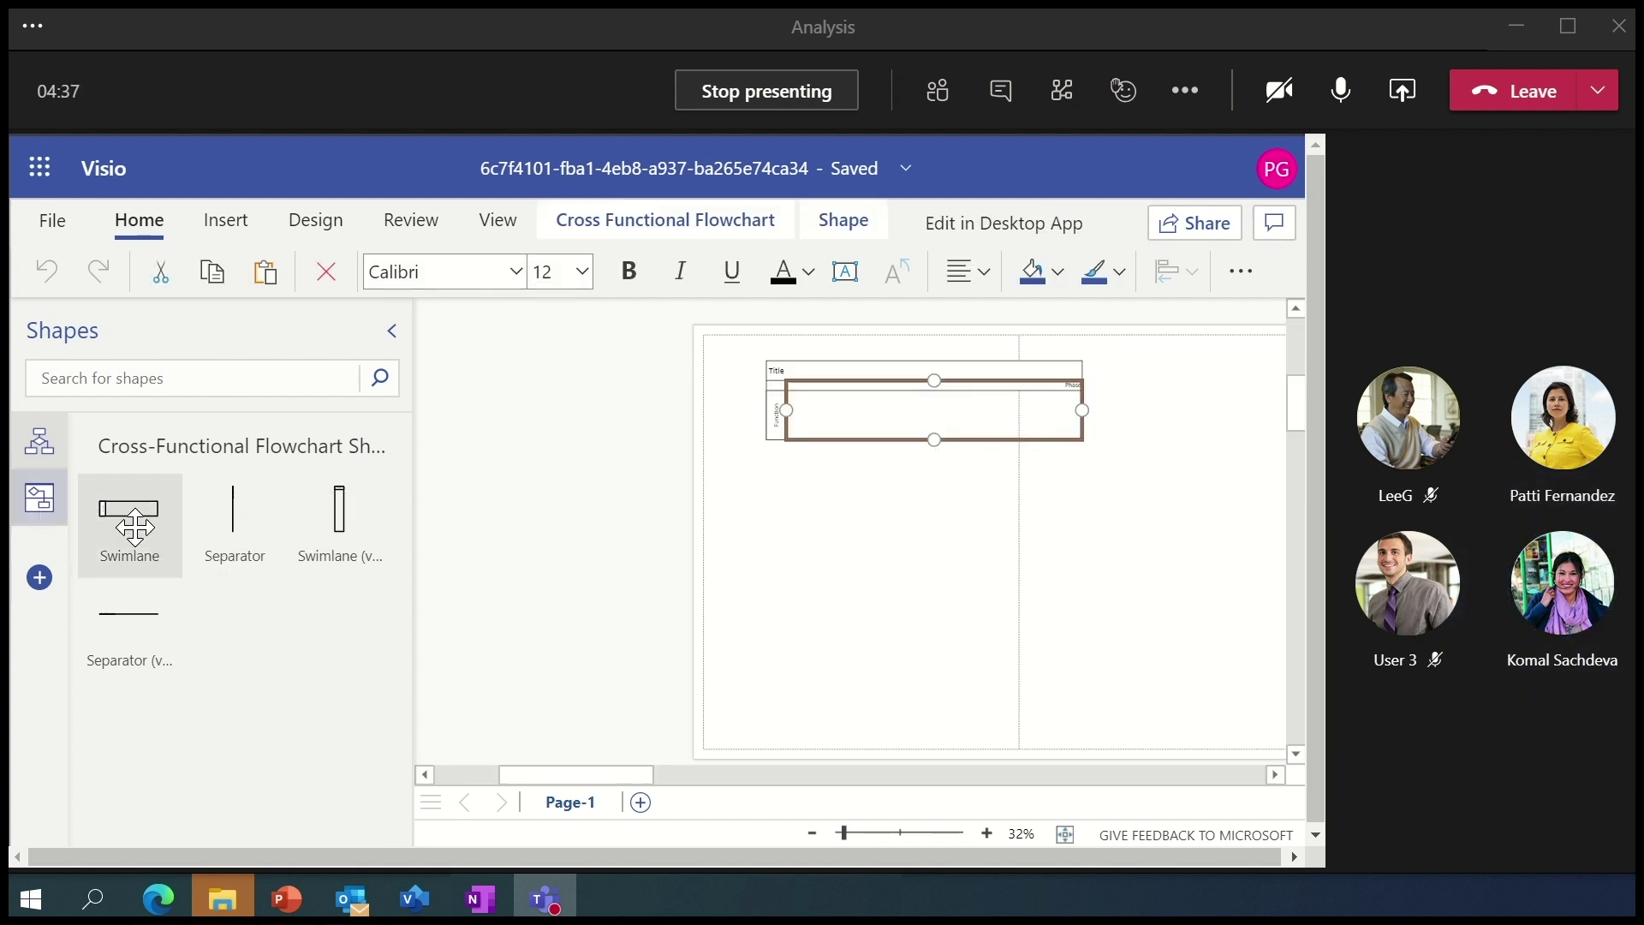
pyautogui.moveTo(129, 522); pyautogui.dragTo(910, 440)
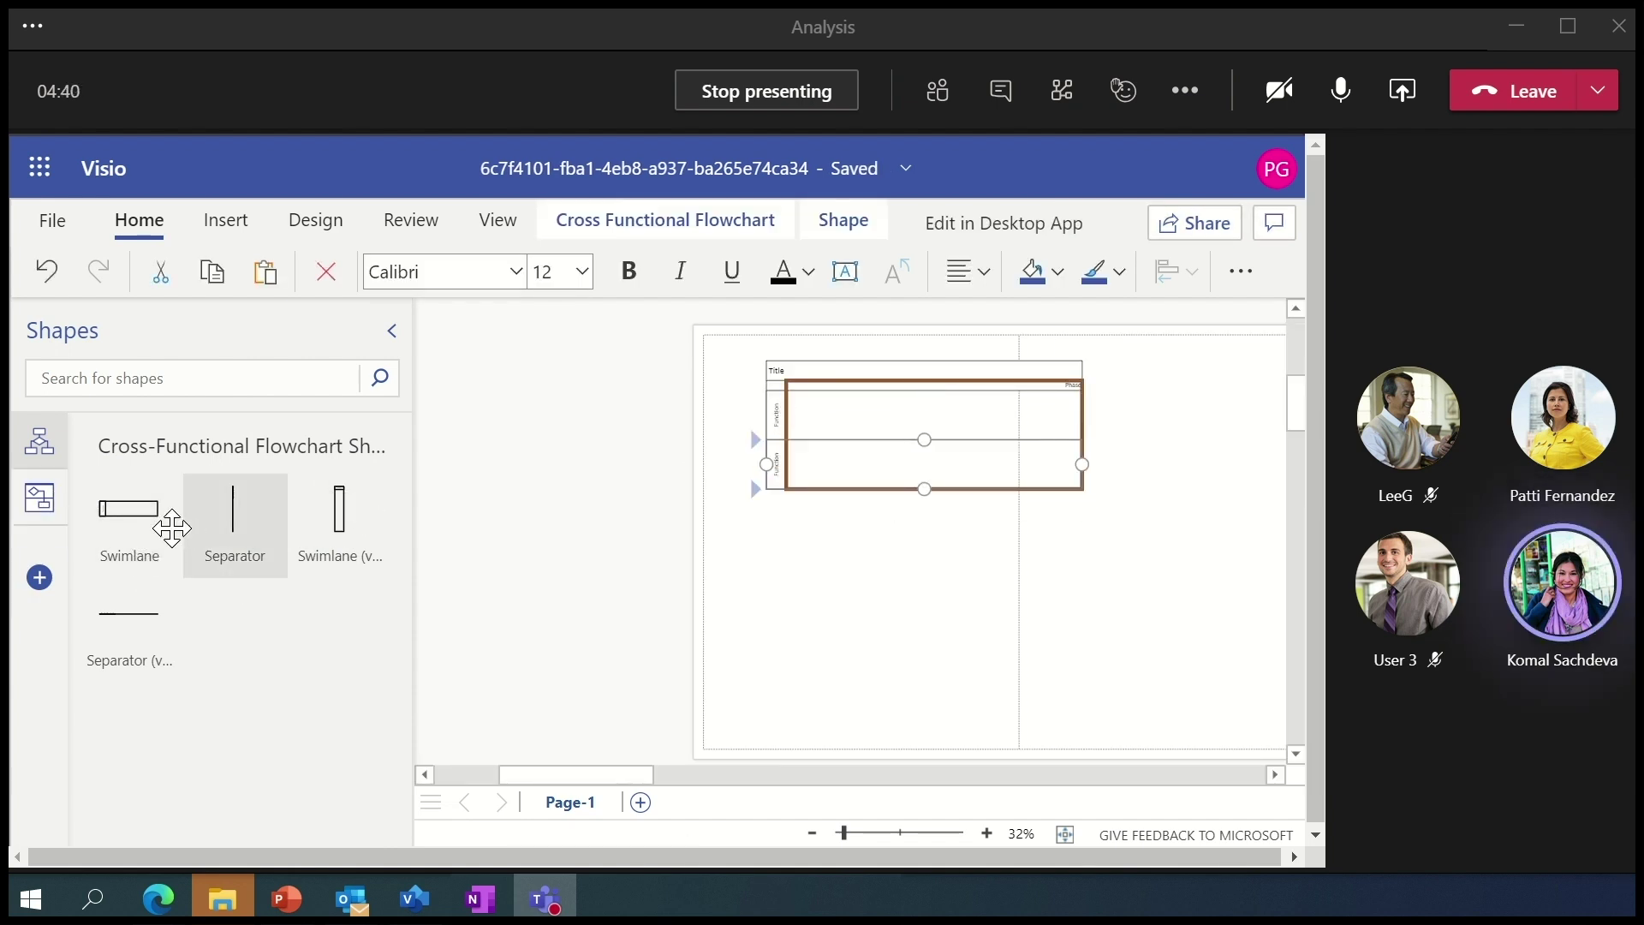
pyautogui.moveTo(145, 523); pyautogui.dragTo(910, 521)
pyautogui.moveTo(129, 514); pyautogui.dragTo(940, 506)
pyautogui.click(986, 833)
pyautogui.scroll(2, 1020, 638)
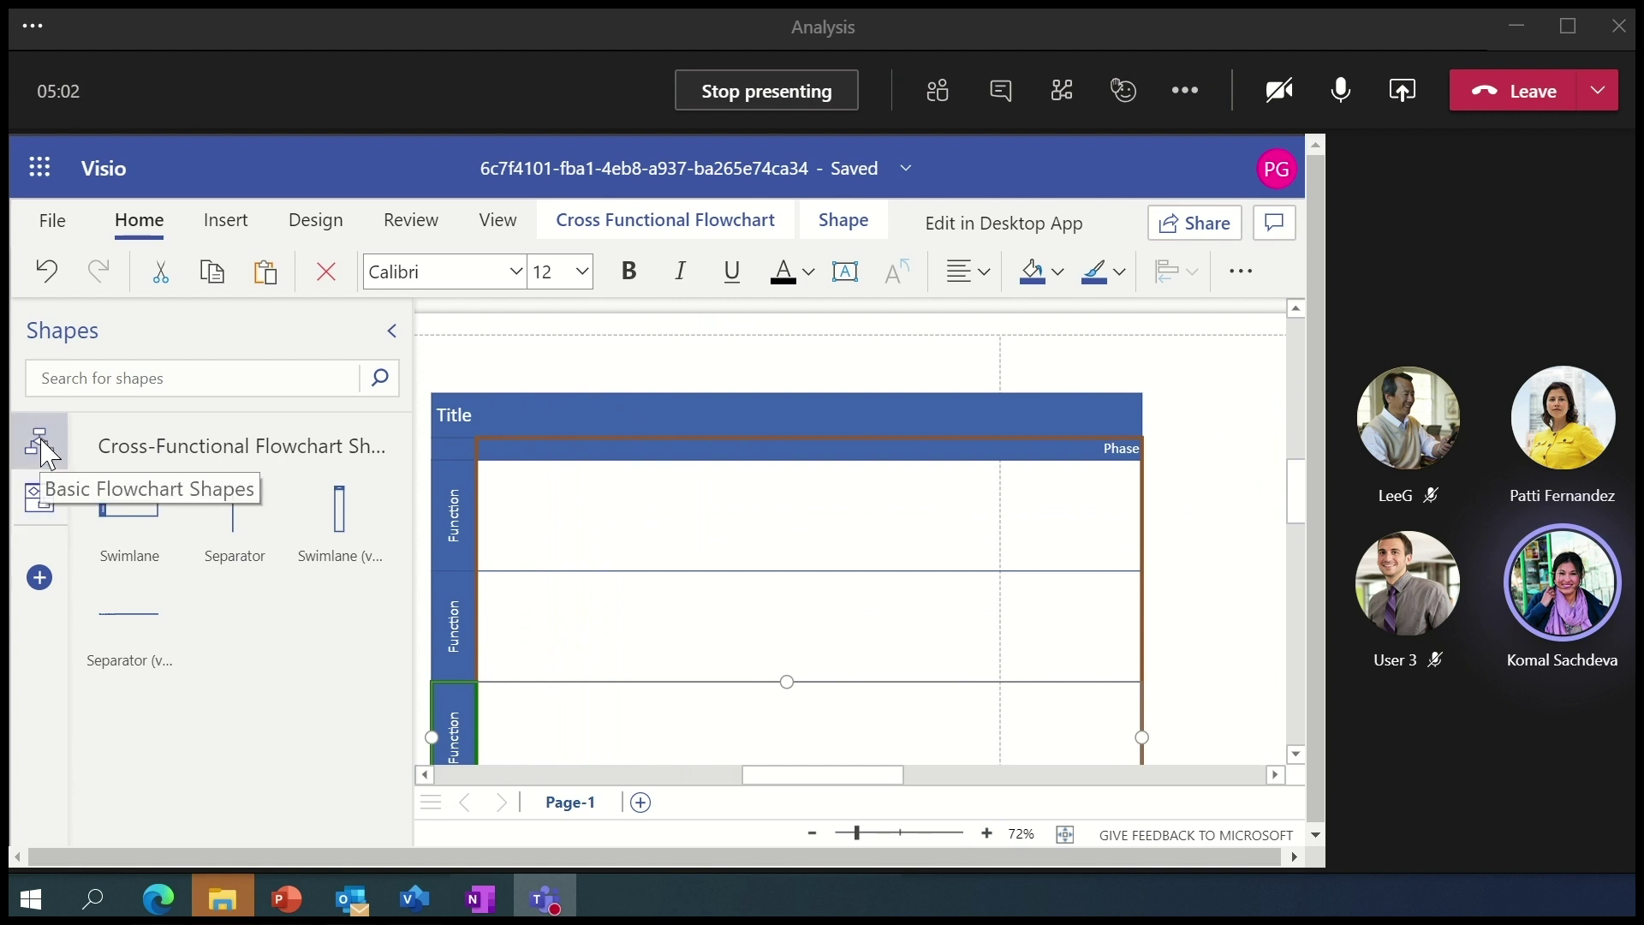
pyautogui.click(40, 441)
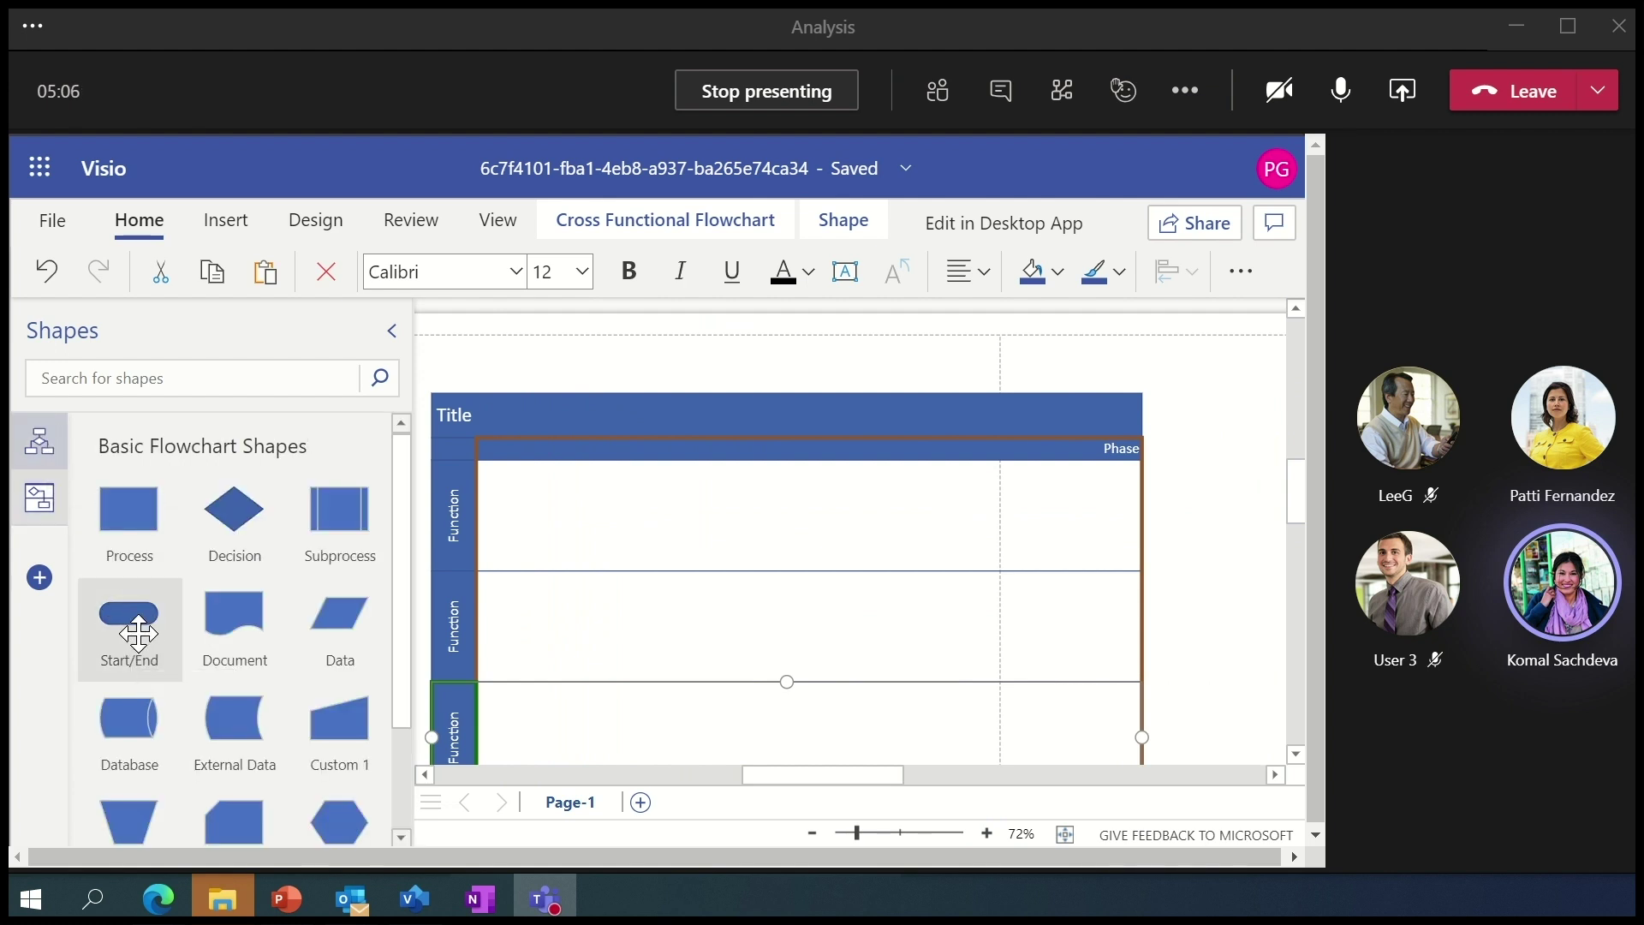
# - Place a Start/End shape labelled Walk In in the first lane
pyautogui.moveTo(132, 638); pyautogui.dragTo(543, 525)
pyautogui.scroll(-1, 551, 524)
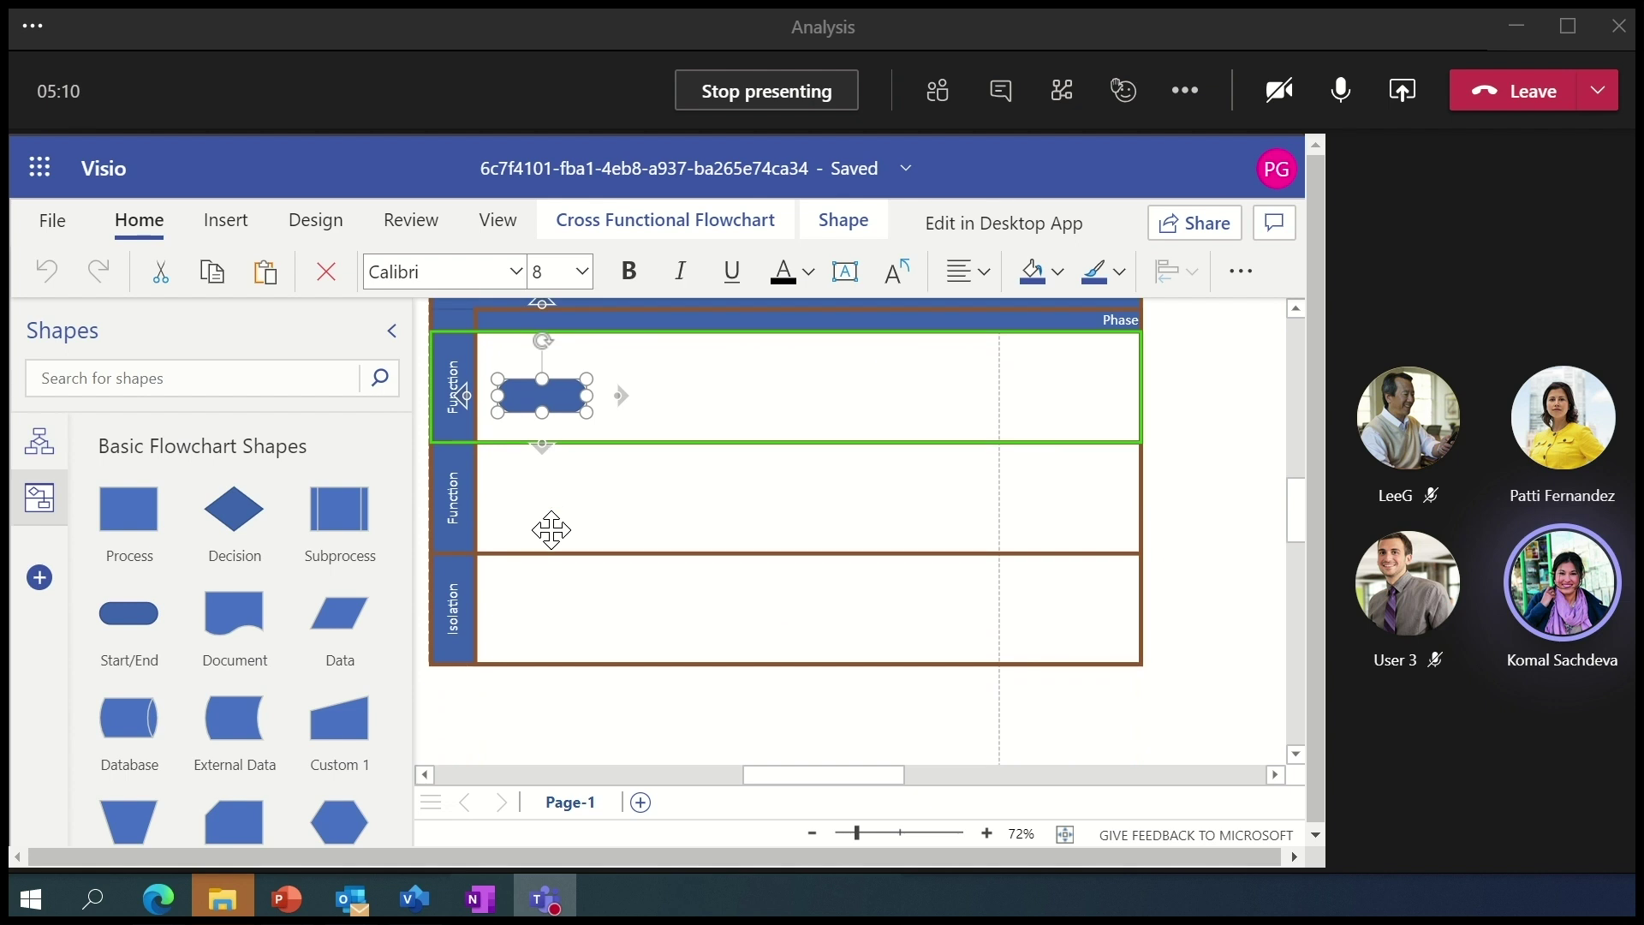
pyautogui.scroll(1, 551, 525)
pyautogui.moveTo(848, 776); pyautogui.dragTo(830, 776)
pyautogui.scroll(-1, 836, 695)
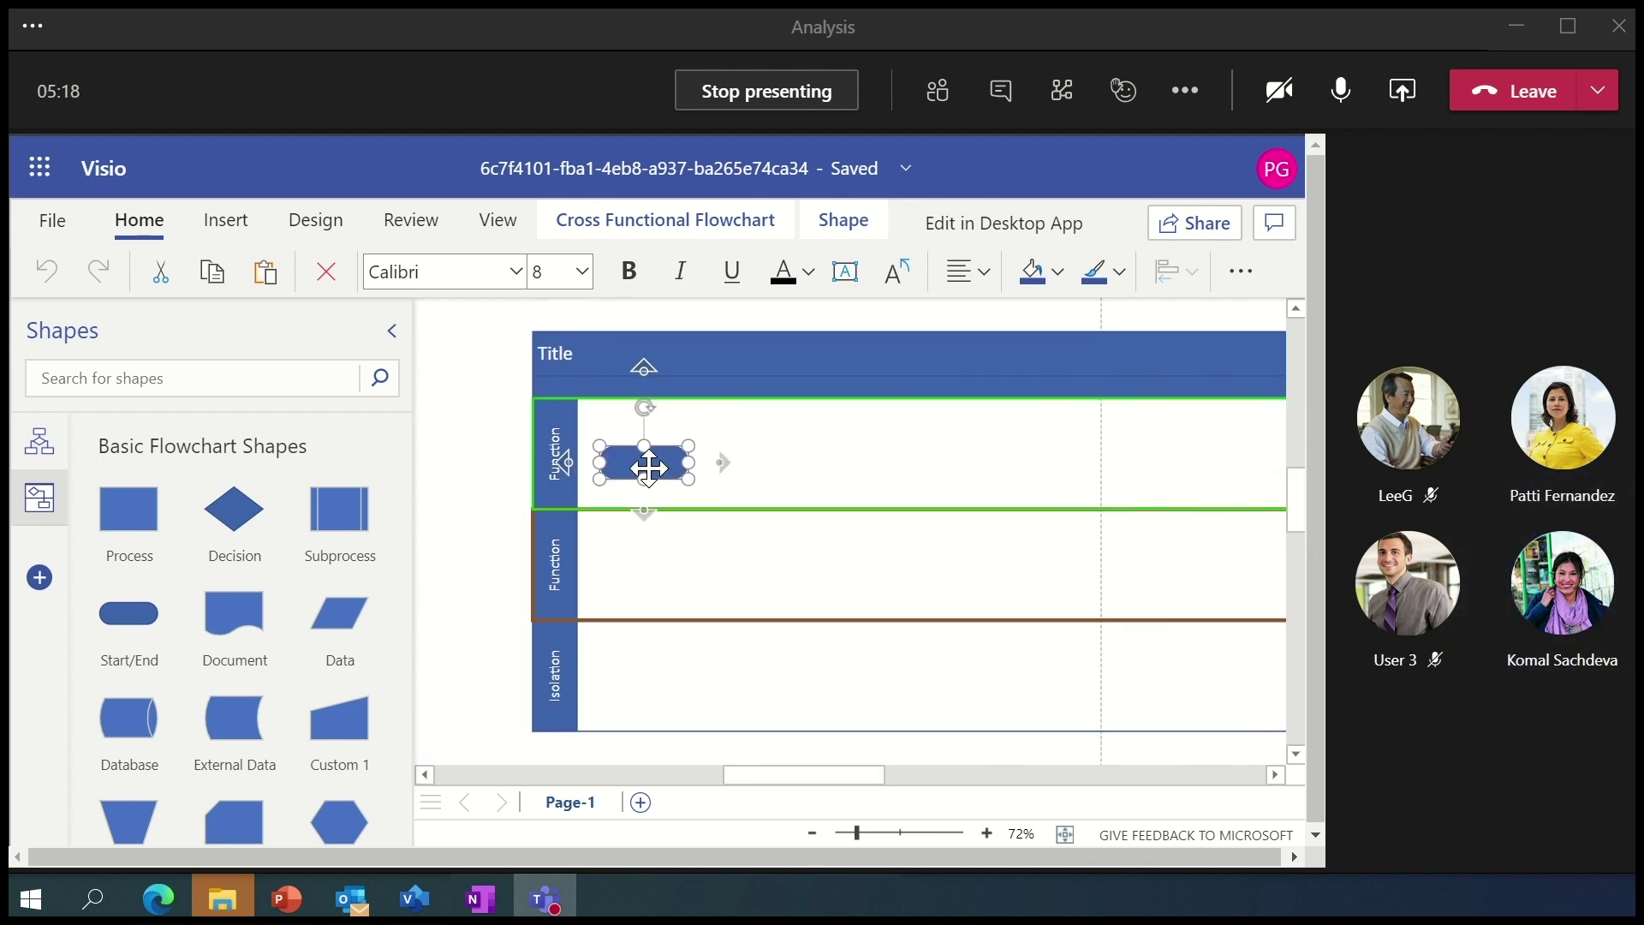
pyautogui.write('Walk In')
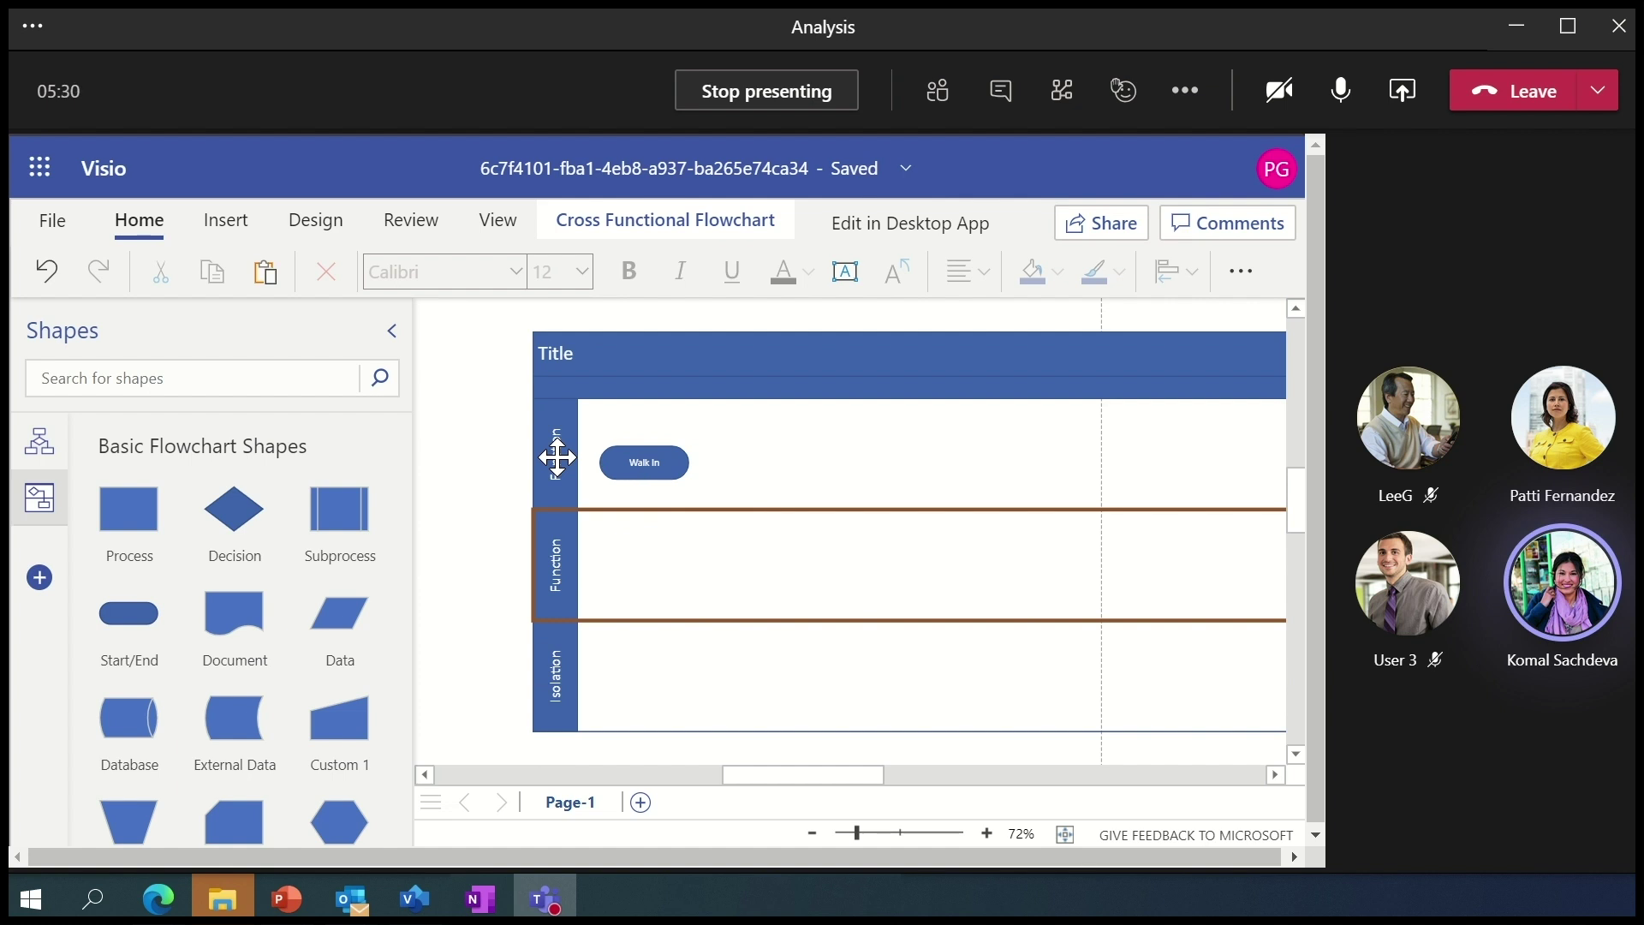
# - Rename the first two lanes Admin and Emergency Room
pyautogui.doubleClick(557, 454)
pyautogui.write('Admin')
pyautogui.doubleClick(561, 572)
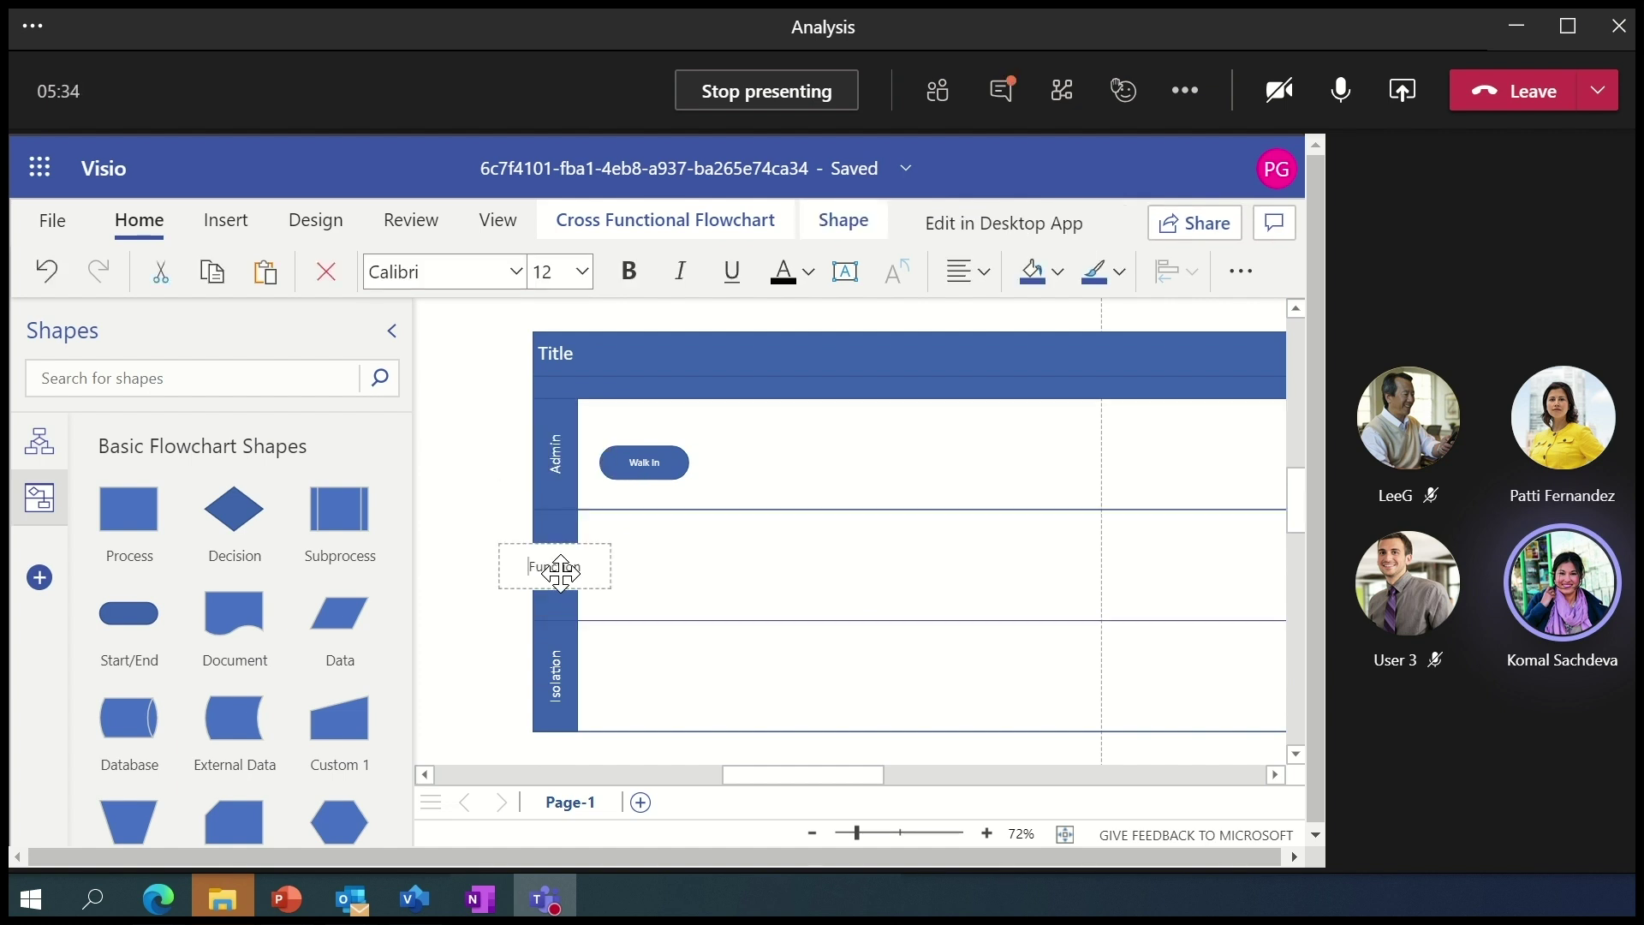
pyautogui.doubleClick(561, 572)
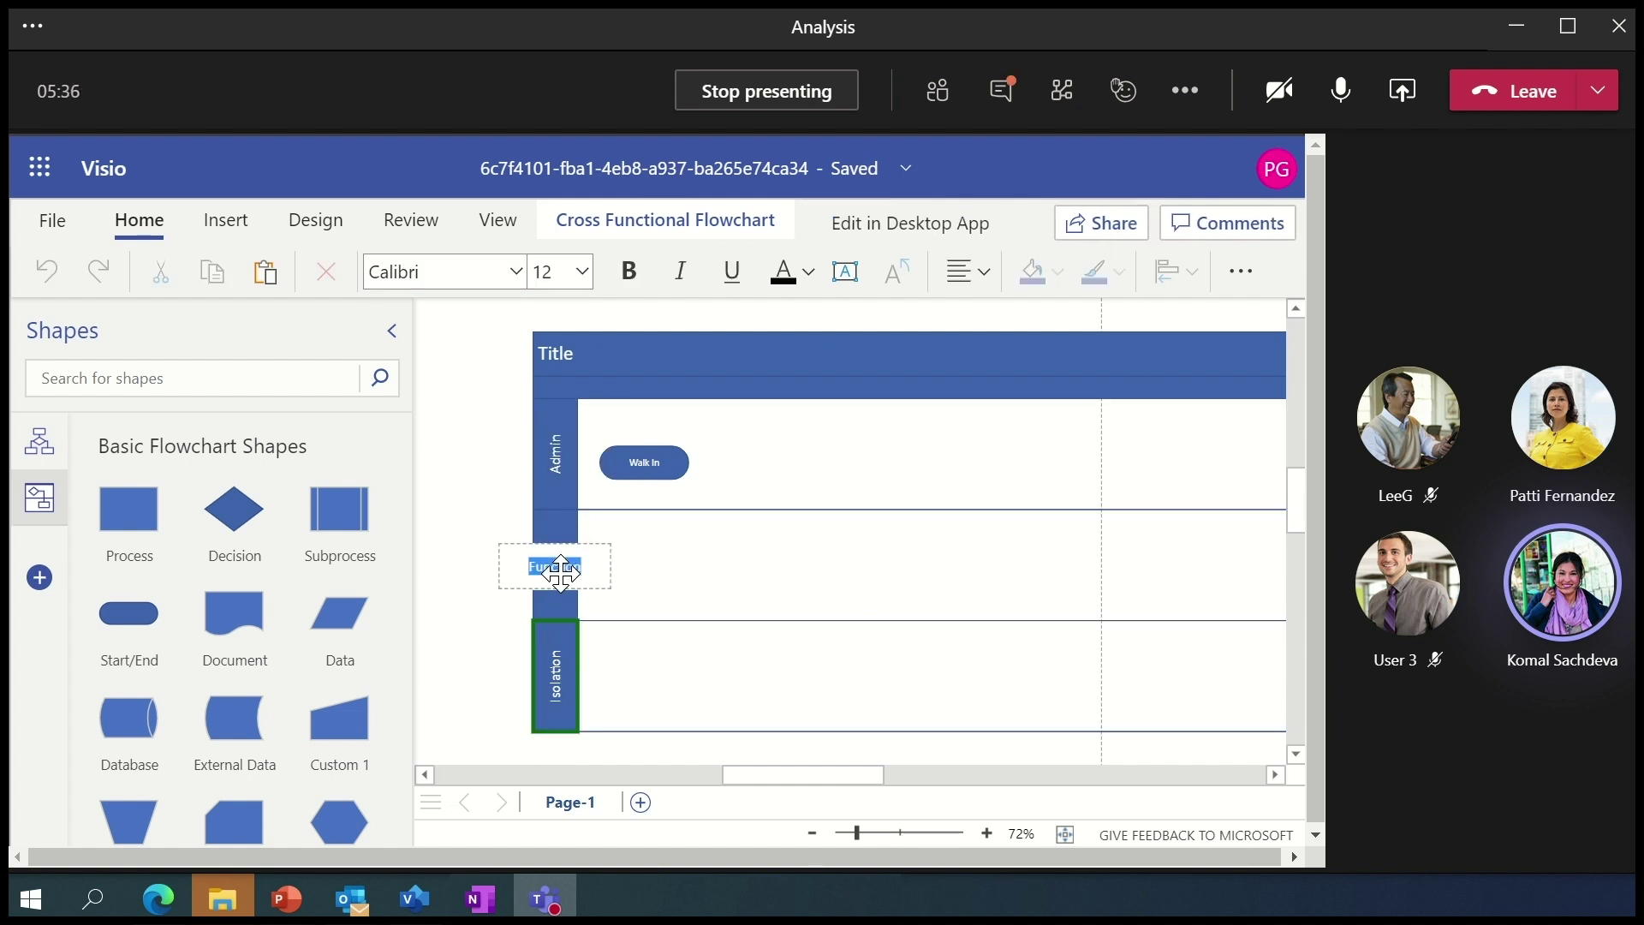
pyautogui.write('Emergency Room')
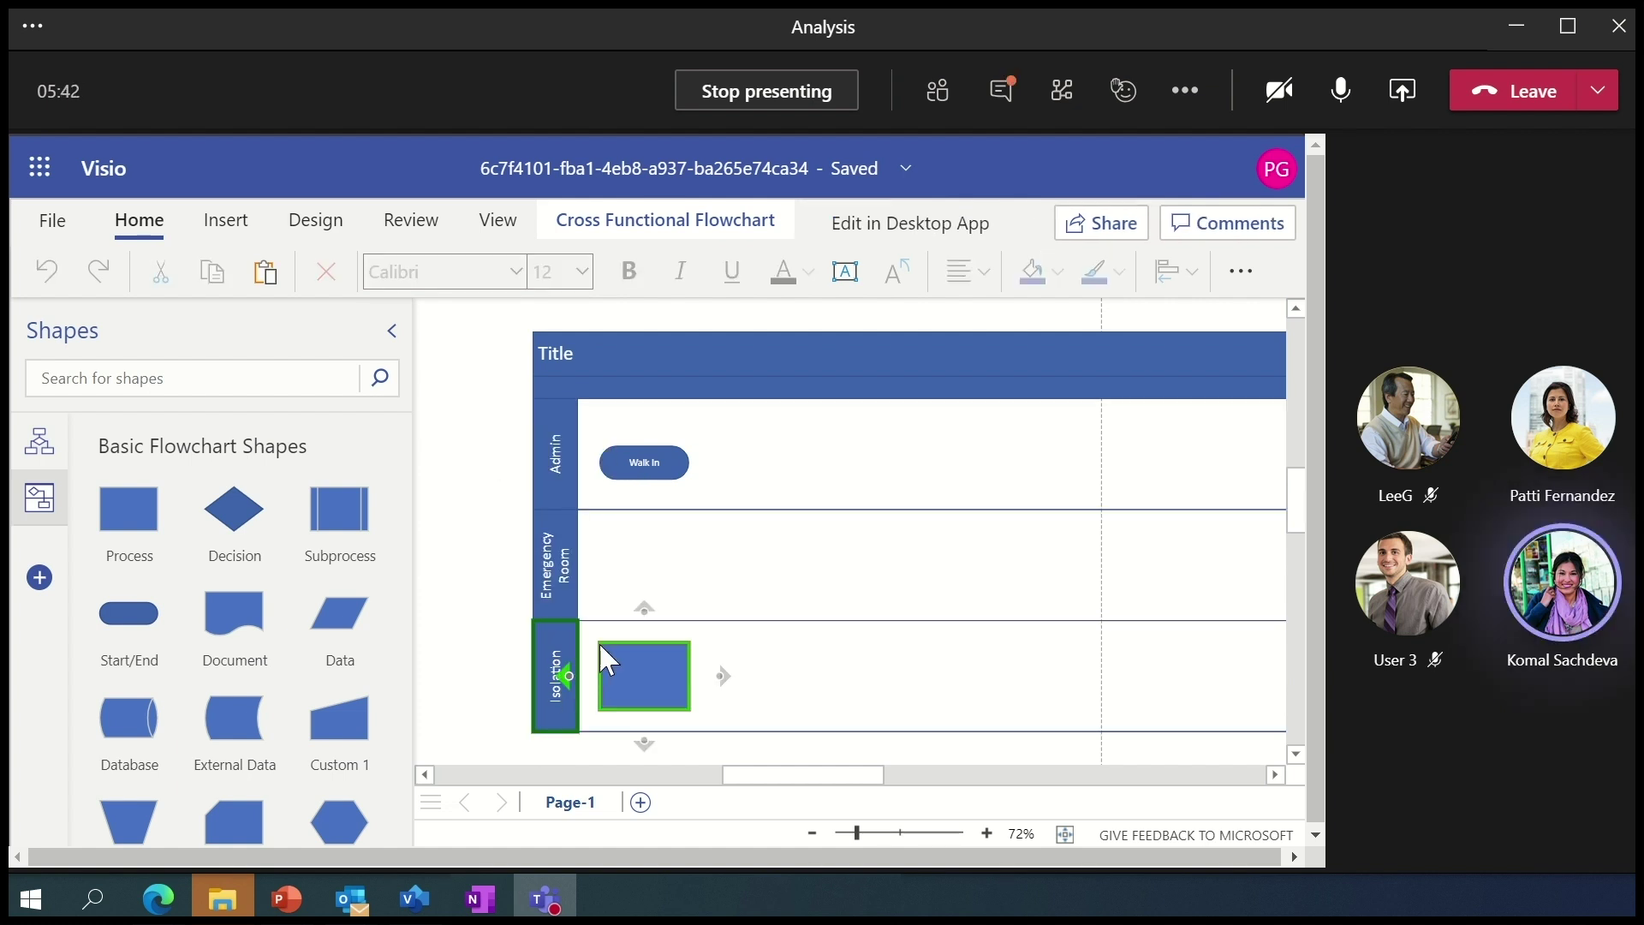
# - Add a connected Quick Registration process and a decision shape after Walk In
pyautogui.click(642, 463)
pyautogui.click(762, 424)
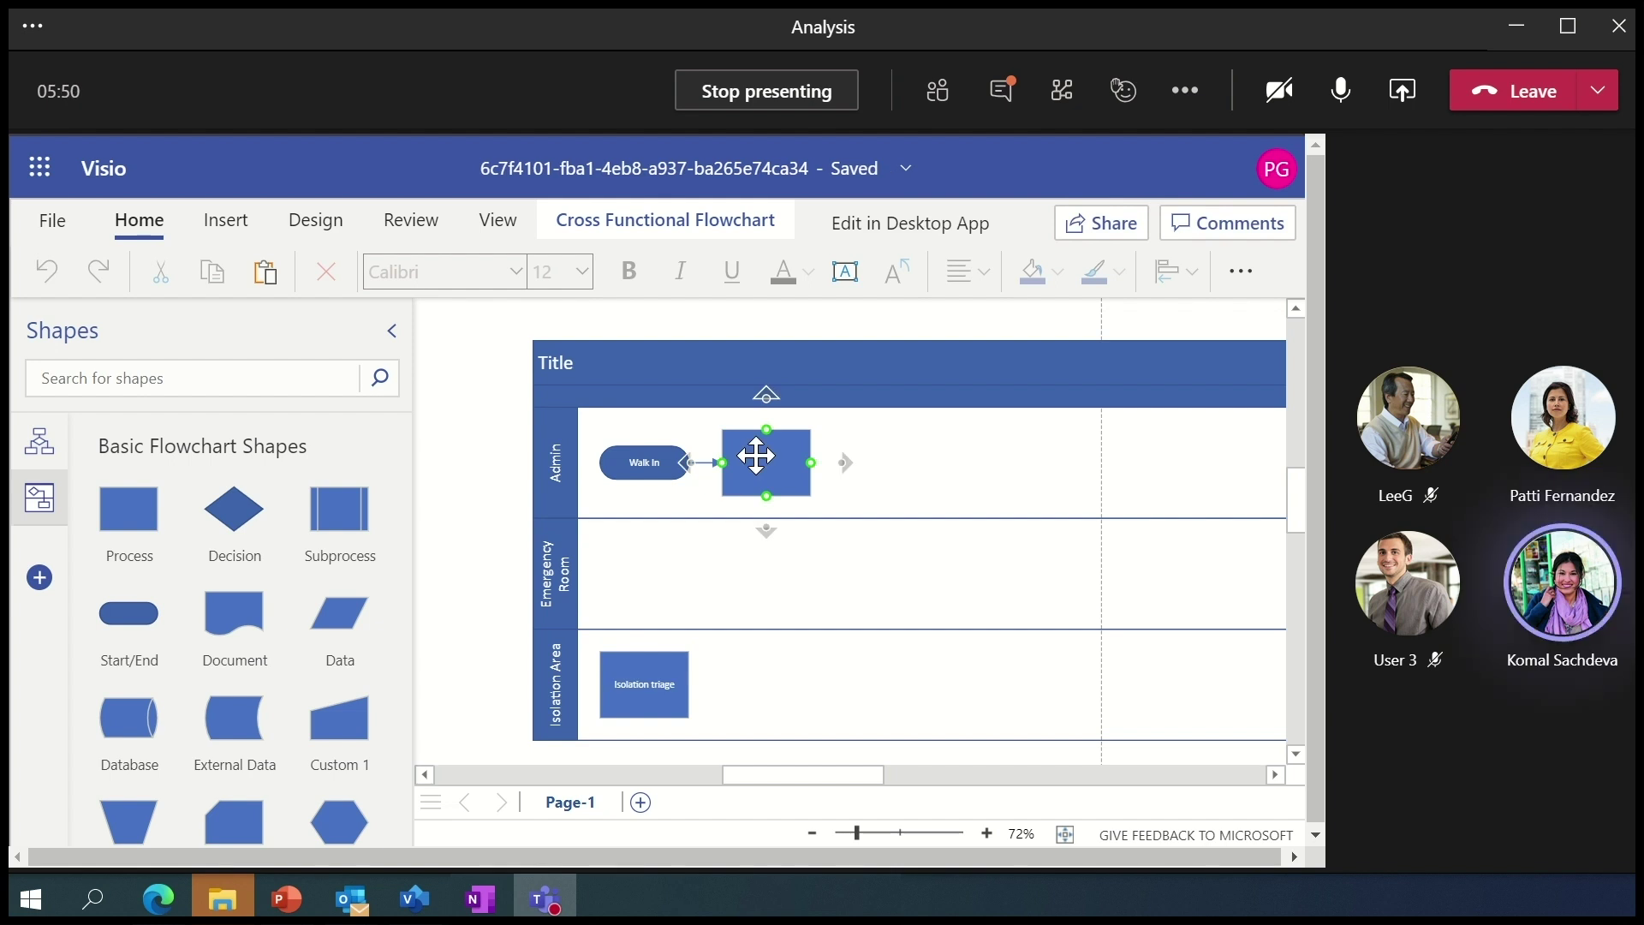
pyautogui.write('Quick Registration')
pyautogui.press('Escape')
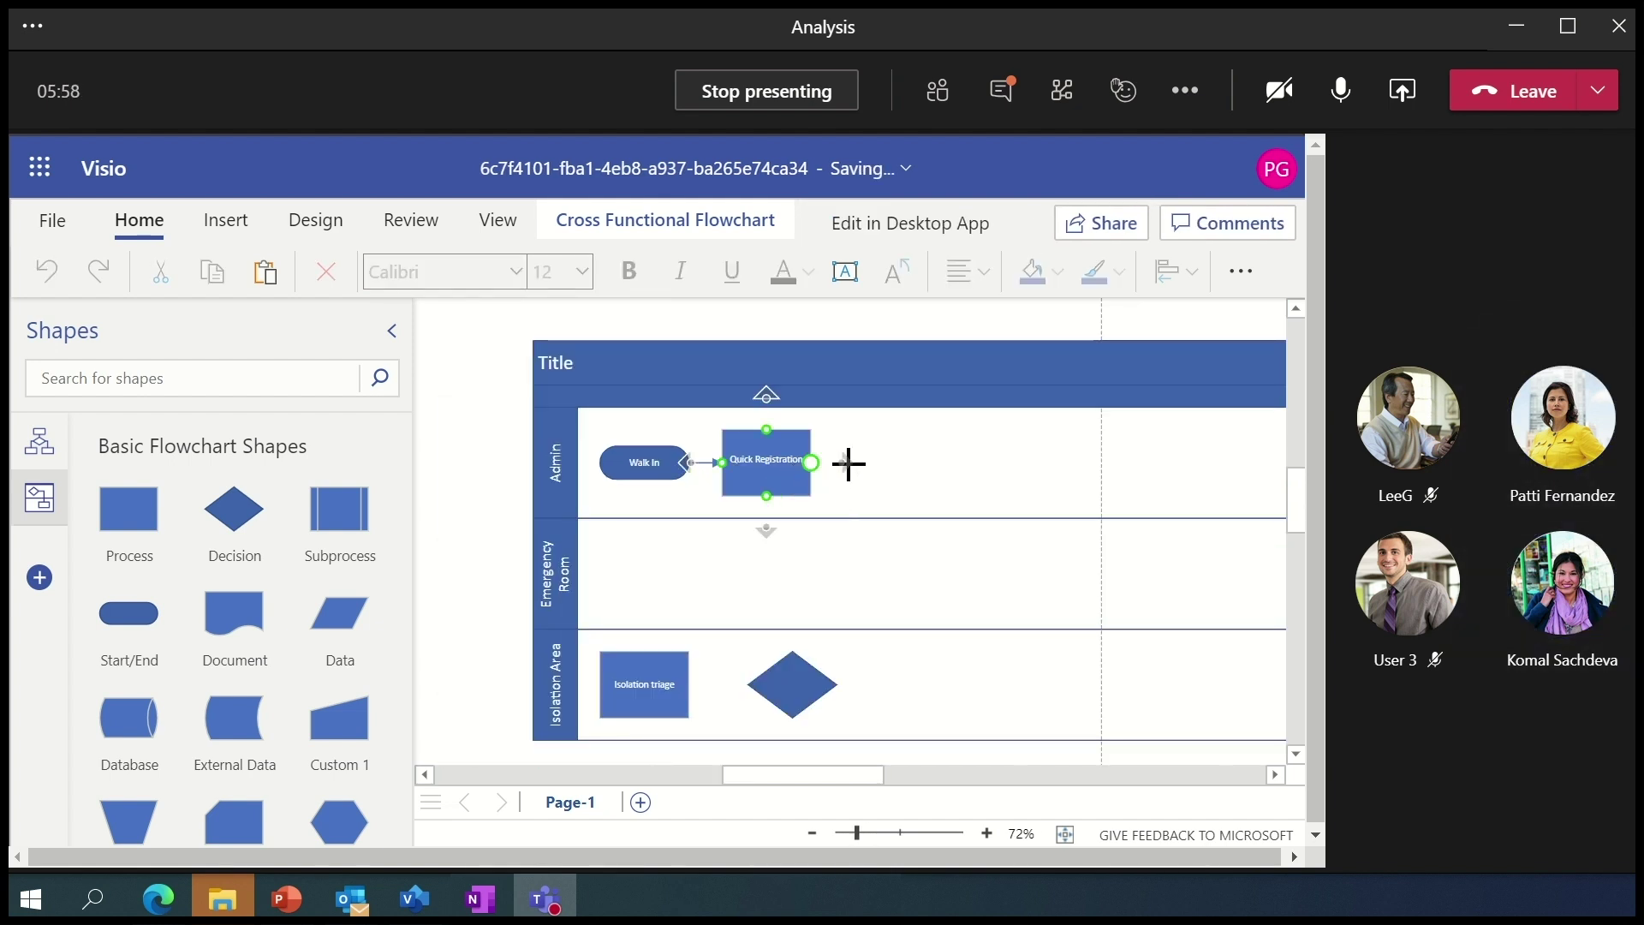
pyautogui.click(884, 462)
pyautogui.write('Assess Infection Risk')
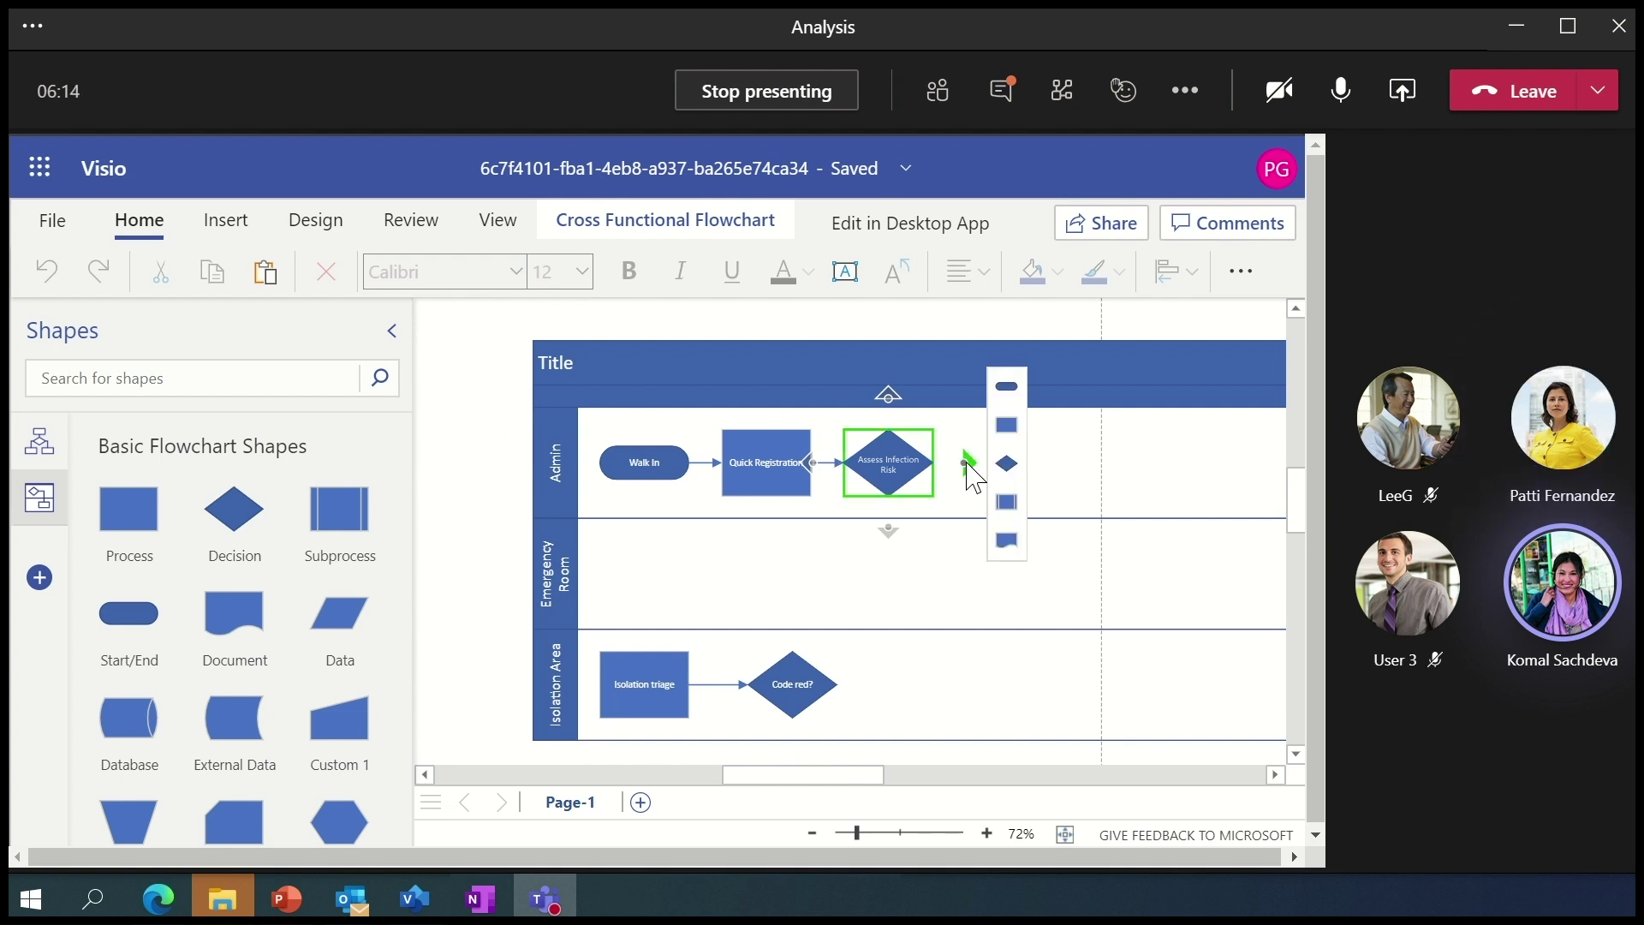
# - Add an Ambulance start/end linked to an Assess Infection Risk decision, and place another start/end
pyautogui.moveTo(130, 614); pyautogui.dragTo(1018, 462)
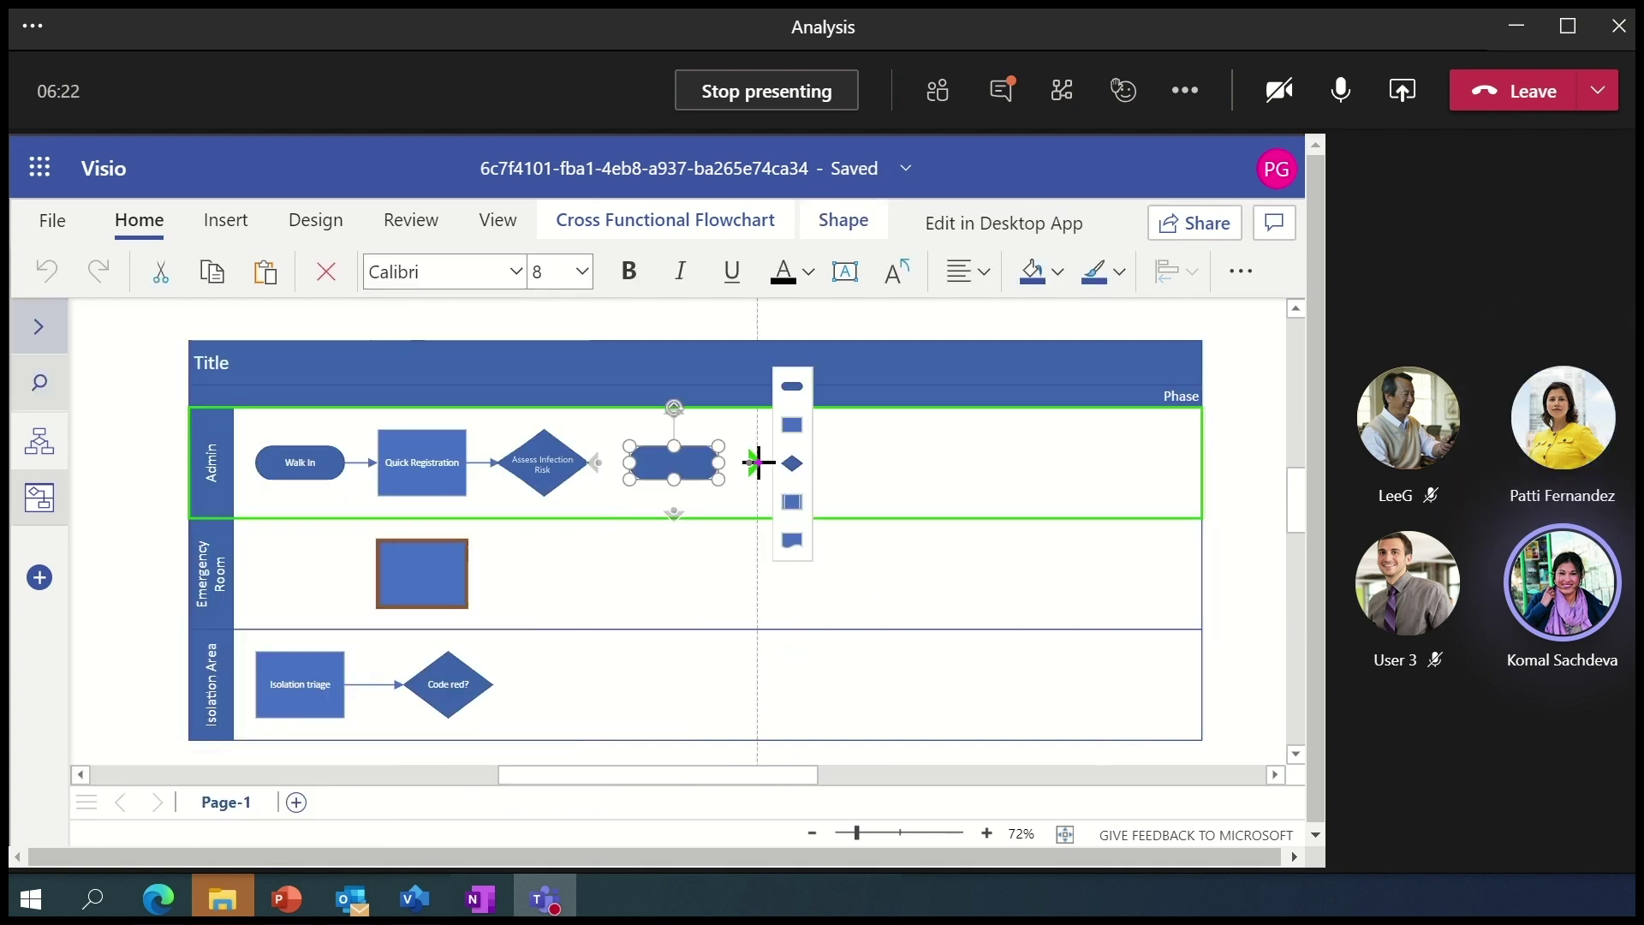
pyautogui.click(789, 454)
pyautogui.click(576, 525)
pyautogui.write('Ambulance')
pyautogui.click(719, 543)
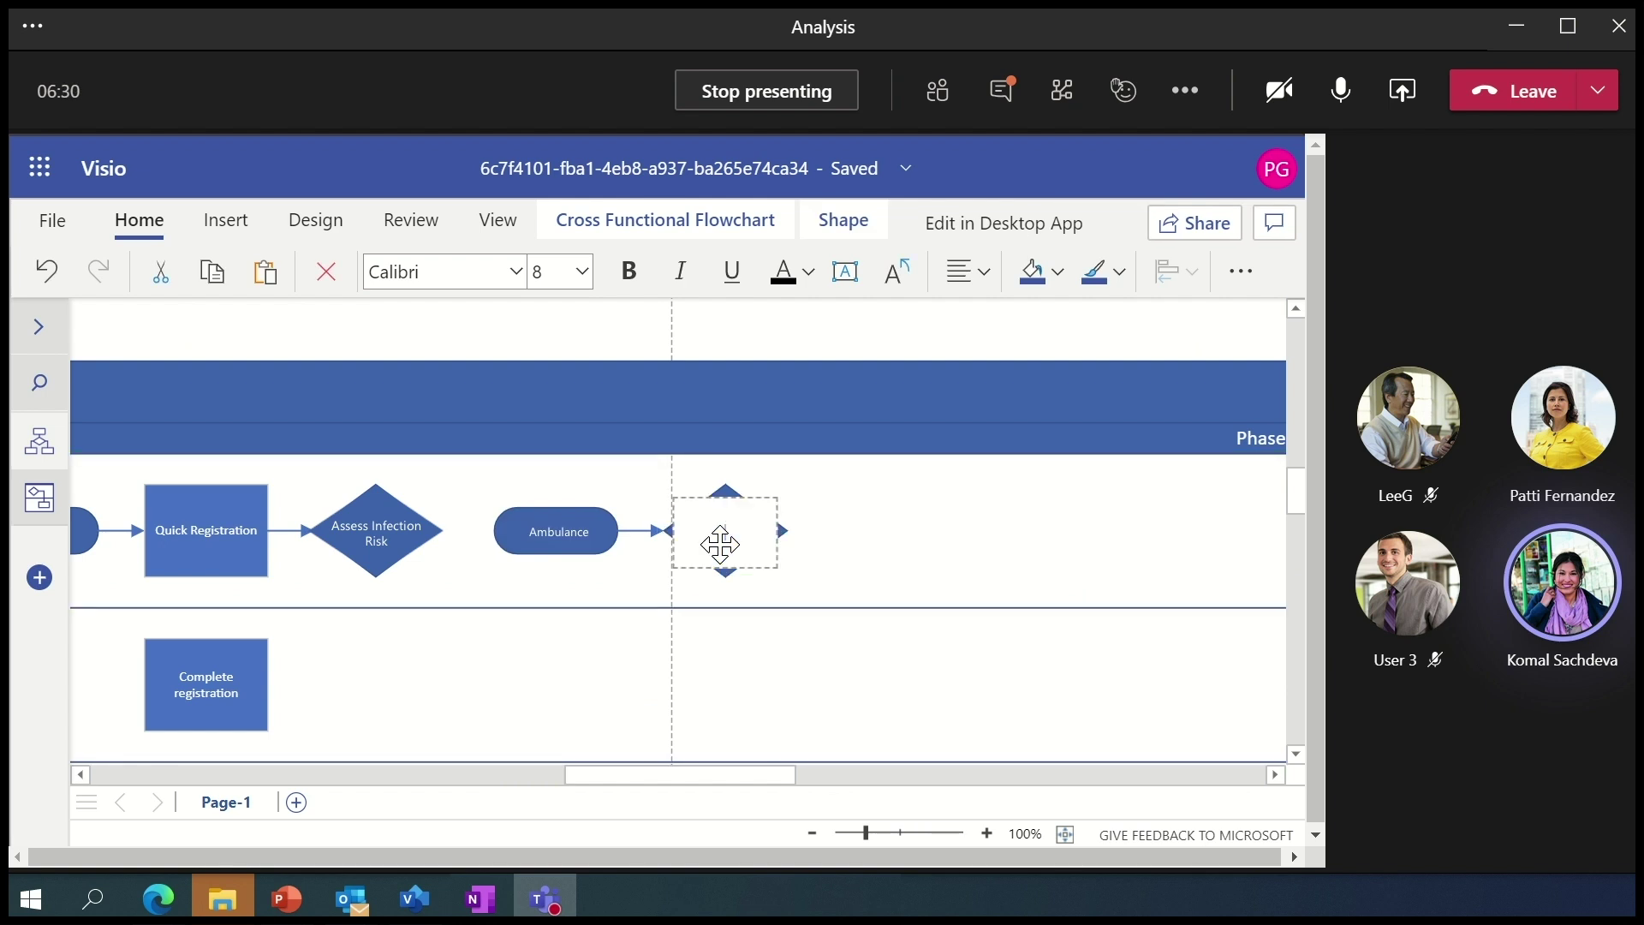
pyautogui.write('AssesInfection Risk')
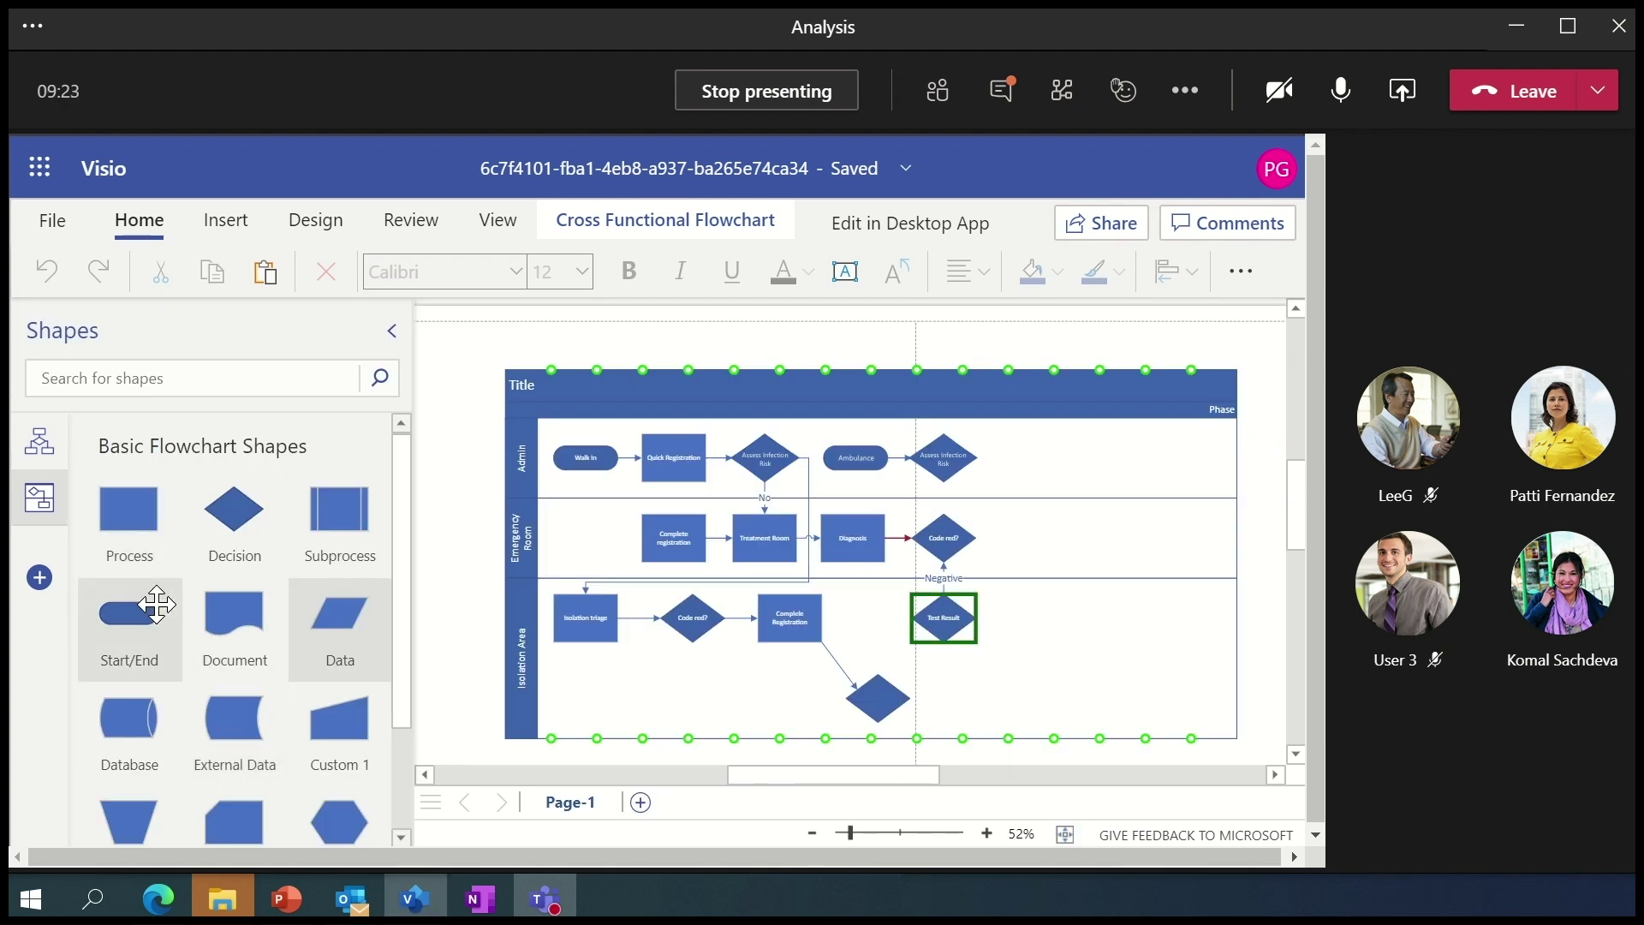
pyautogui.moveTo(157, 604); pyautogui.dragTo(1040, 458)
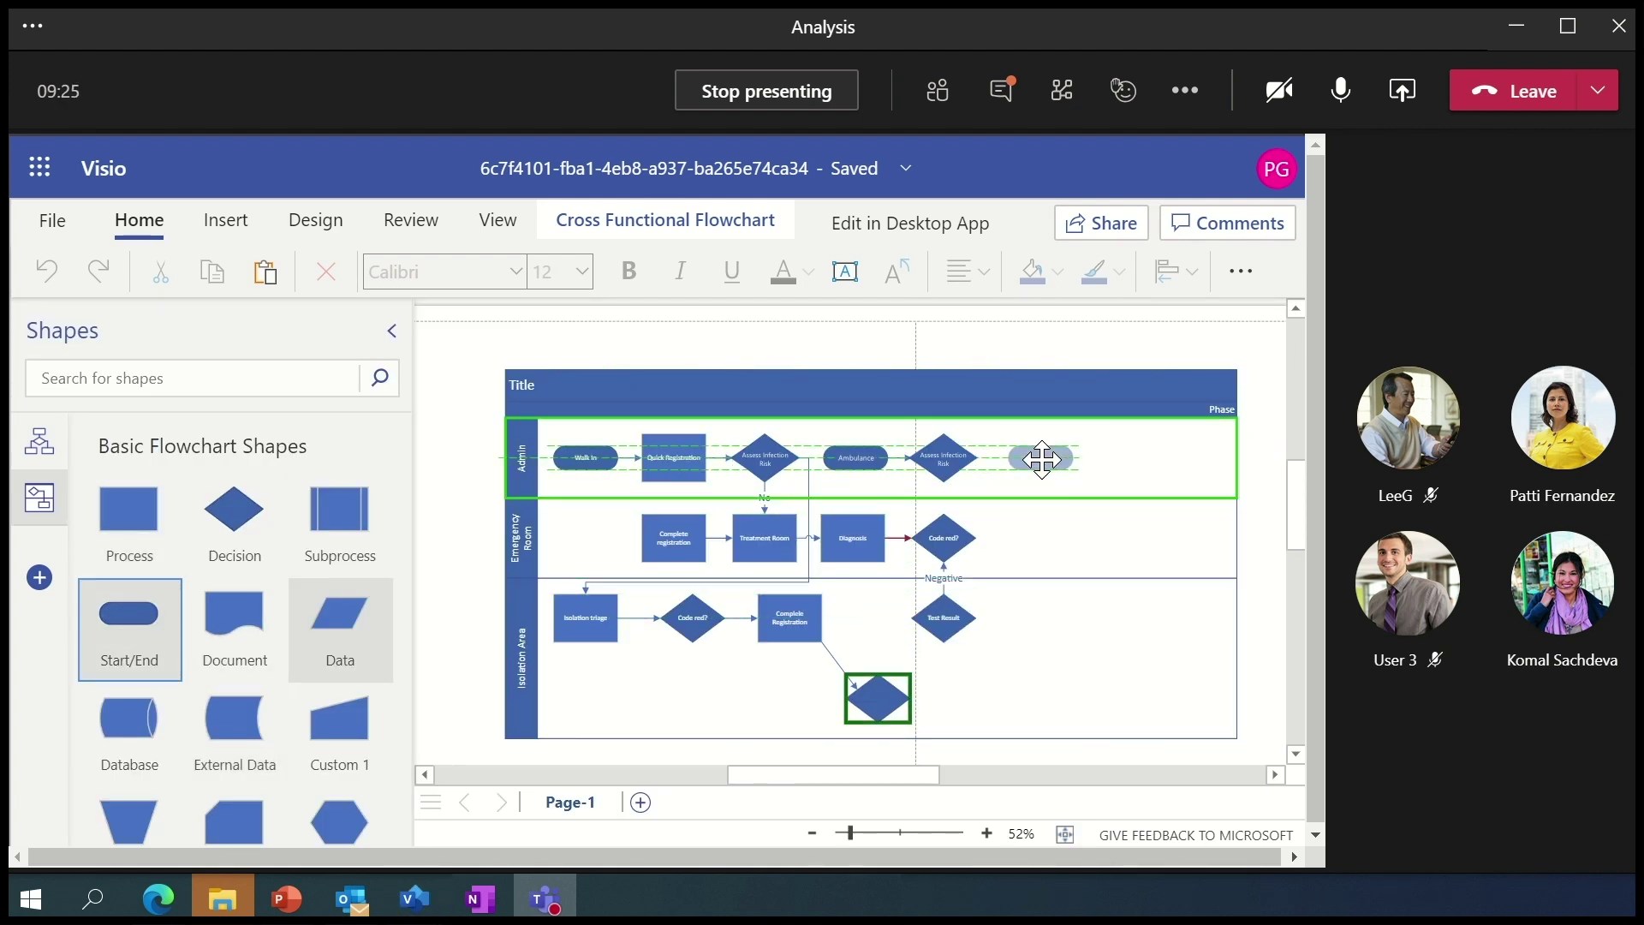
# - Move Test Result beside Infection Probability and add a connected process step labelled starting 'Standa'
pyautogui.click(392, 330)
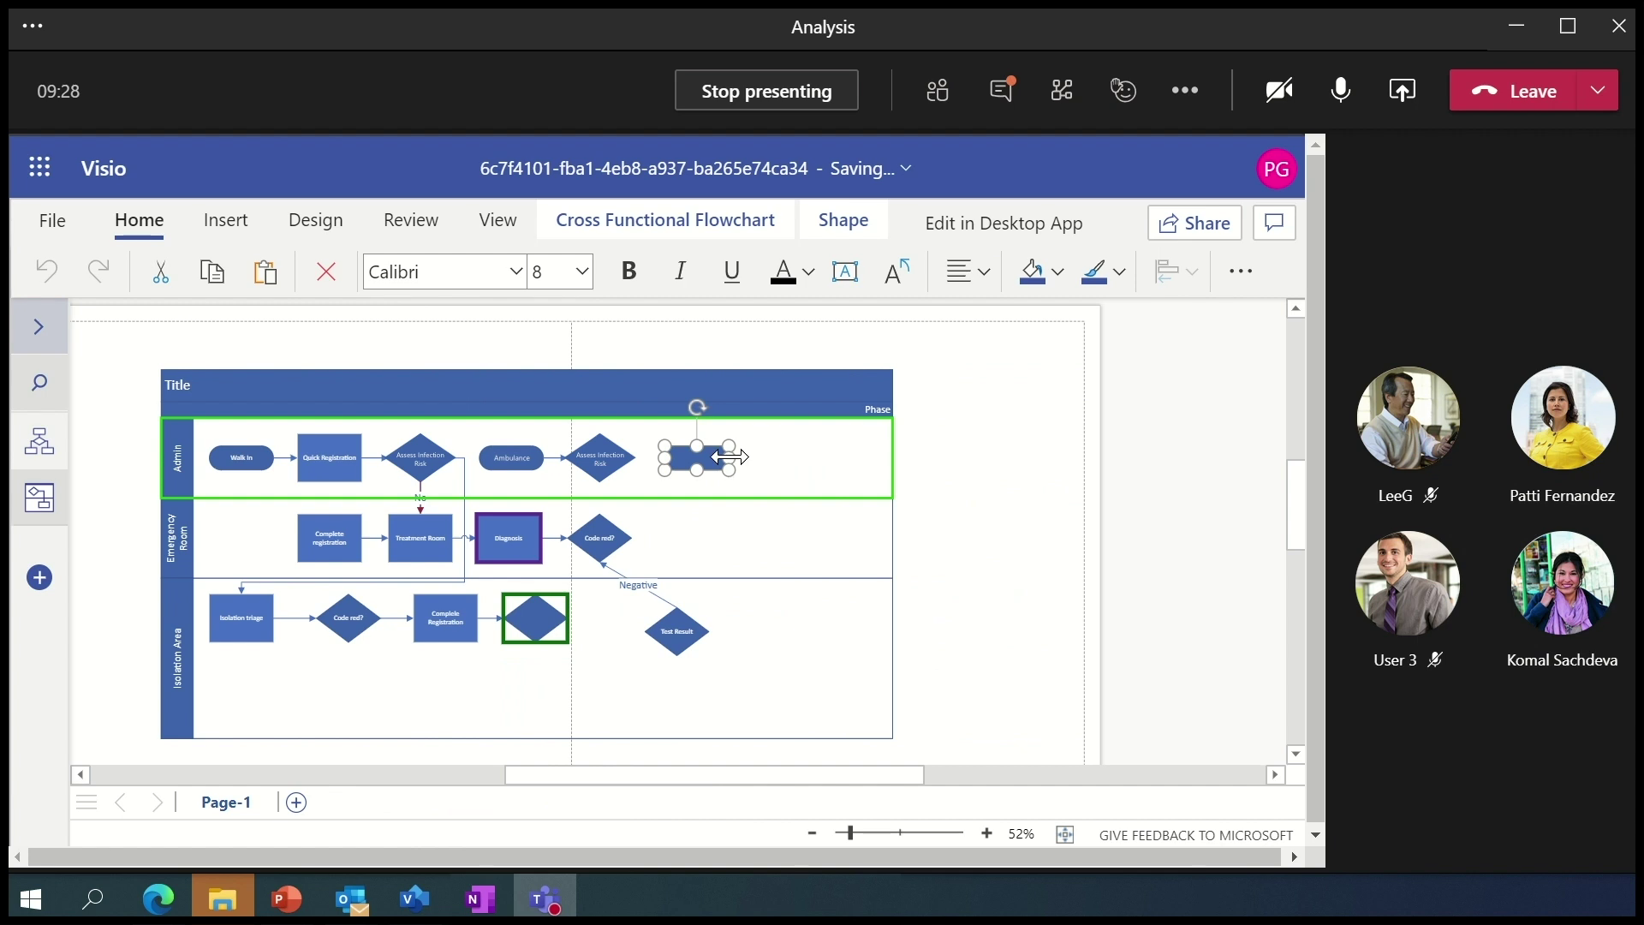
pyautogui.scroll(3, 698, 458)
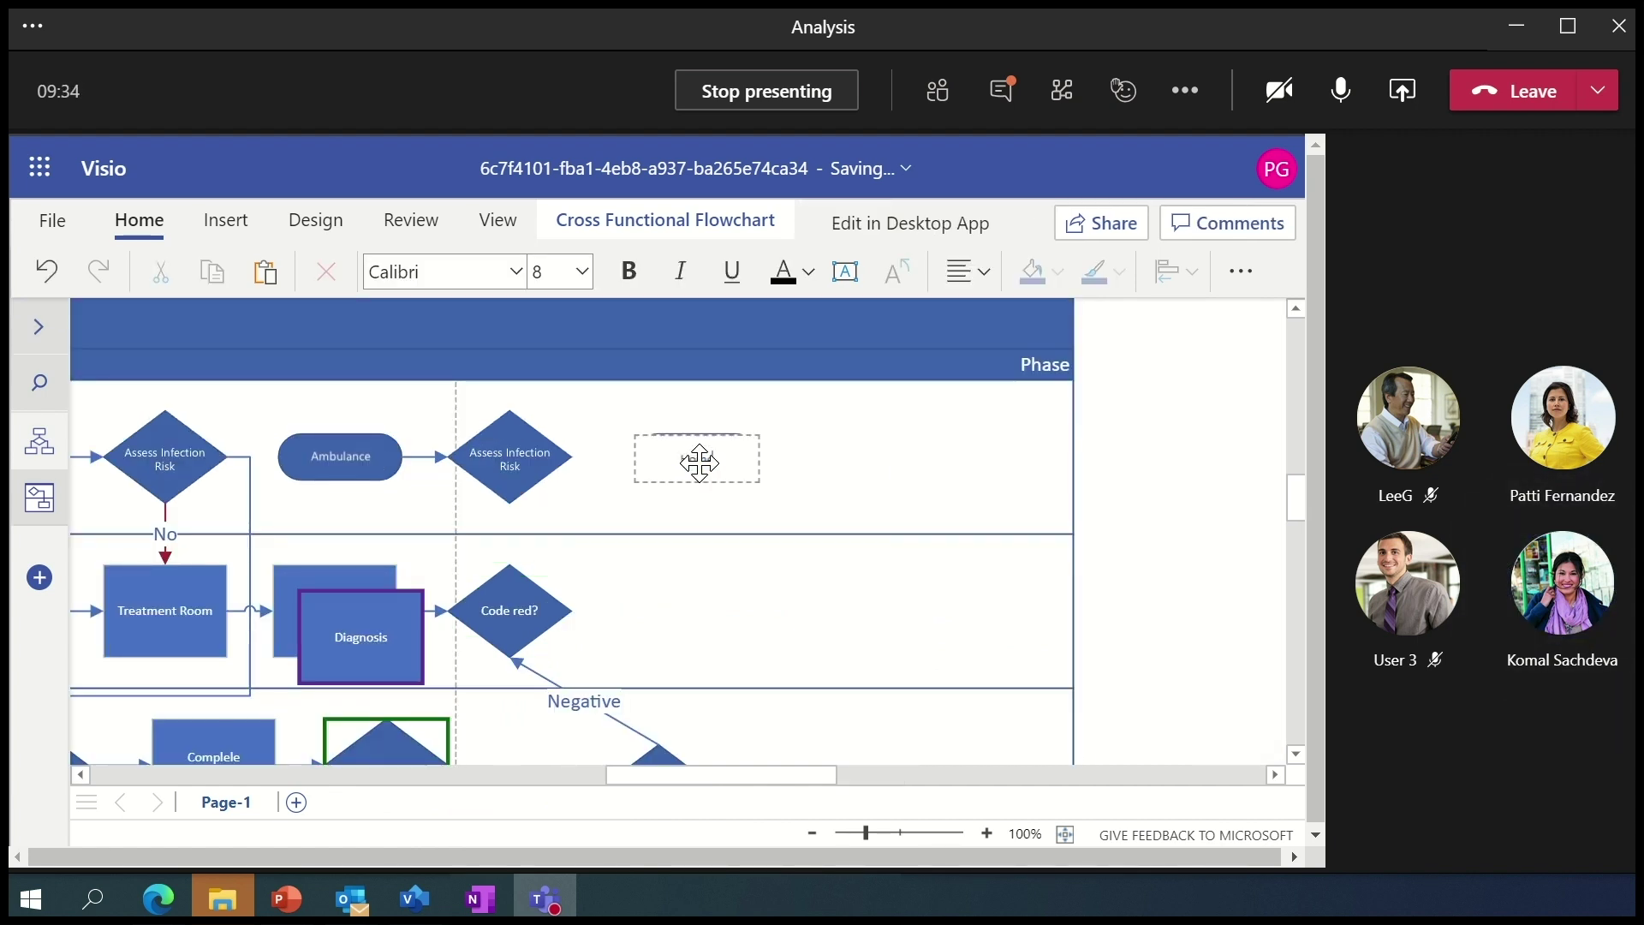
pyautogui.scroll(-3, 975, 505)
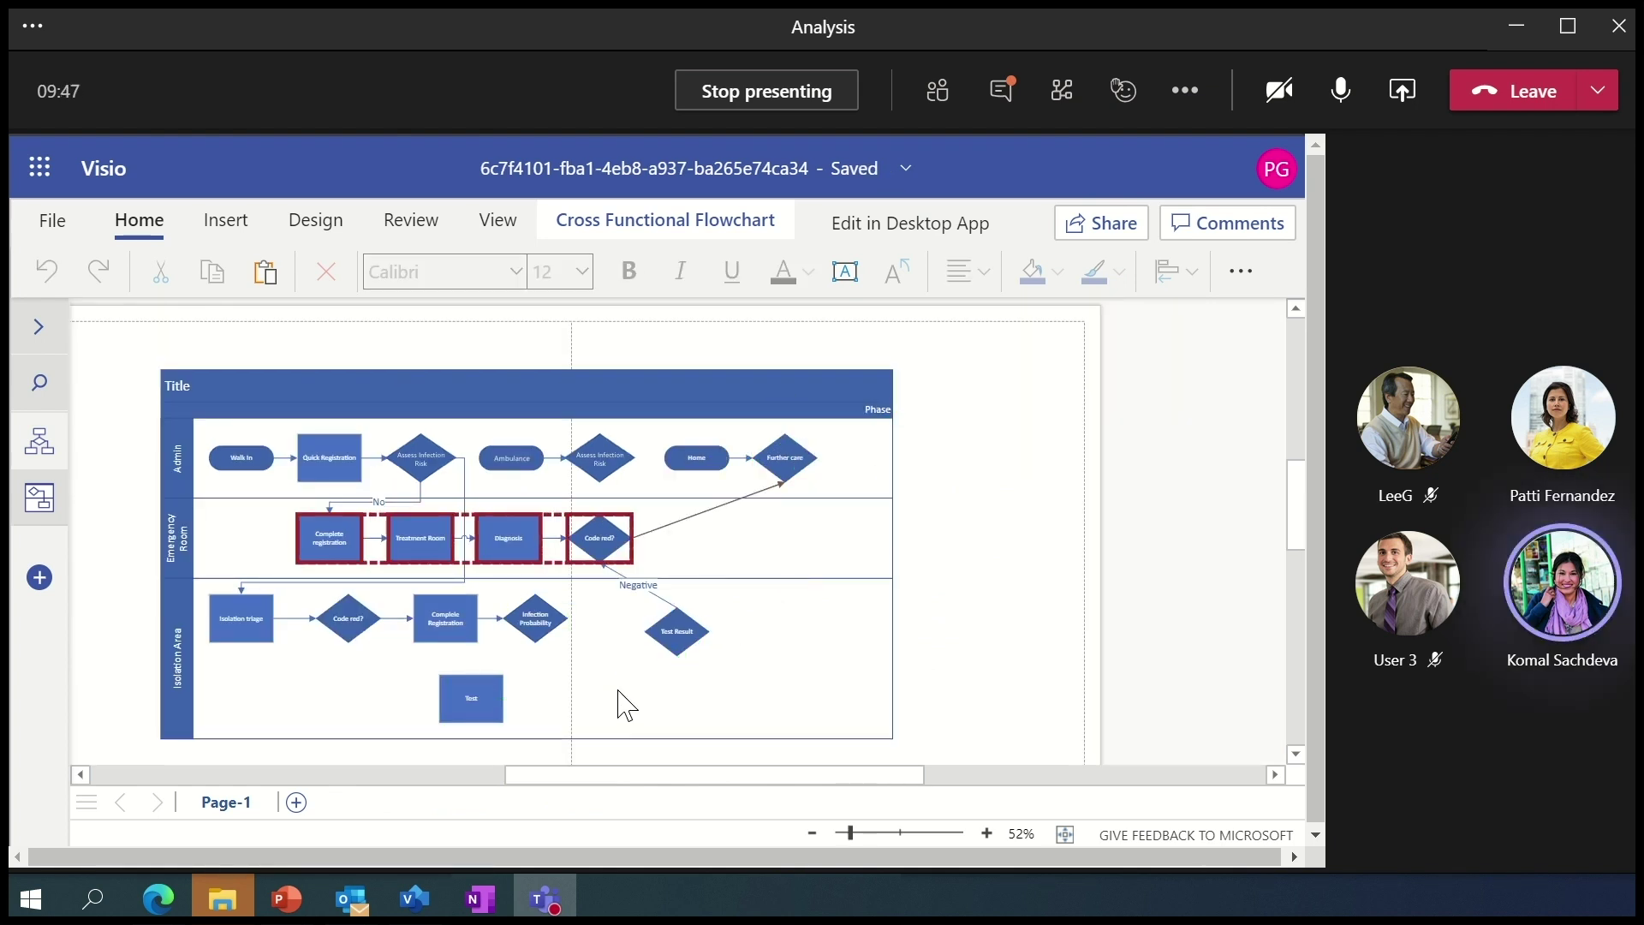
pyautogui.moveTo(672, 638); pyautogui.dragTo(587, 617)
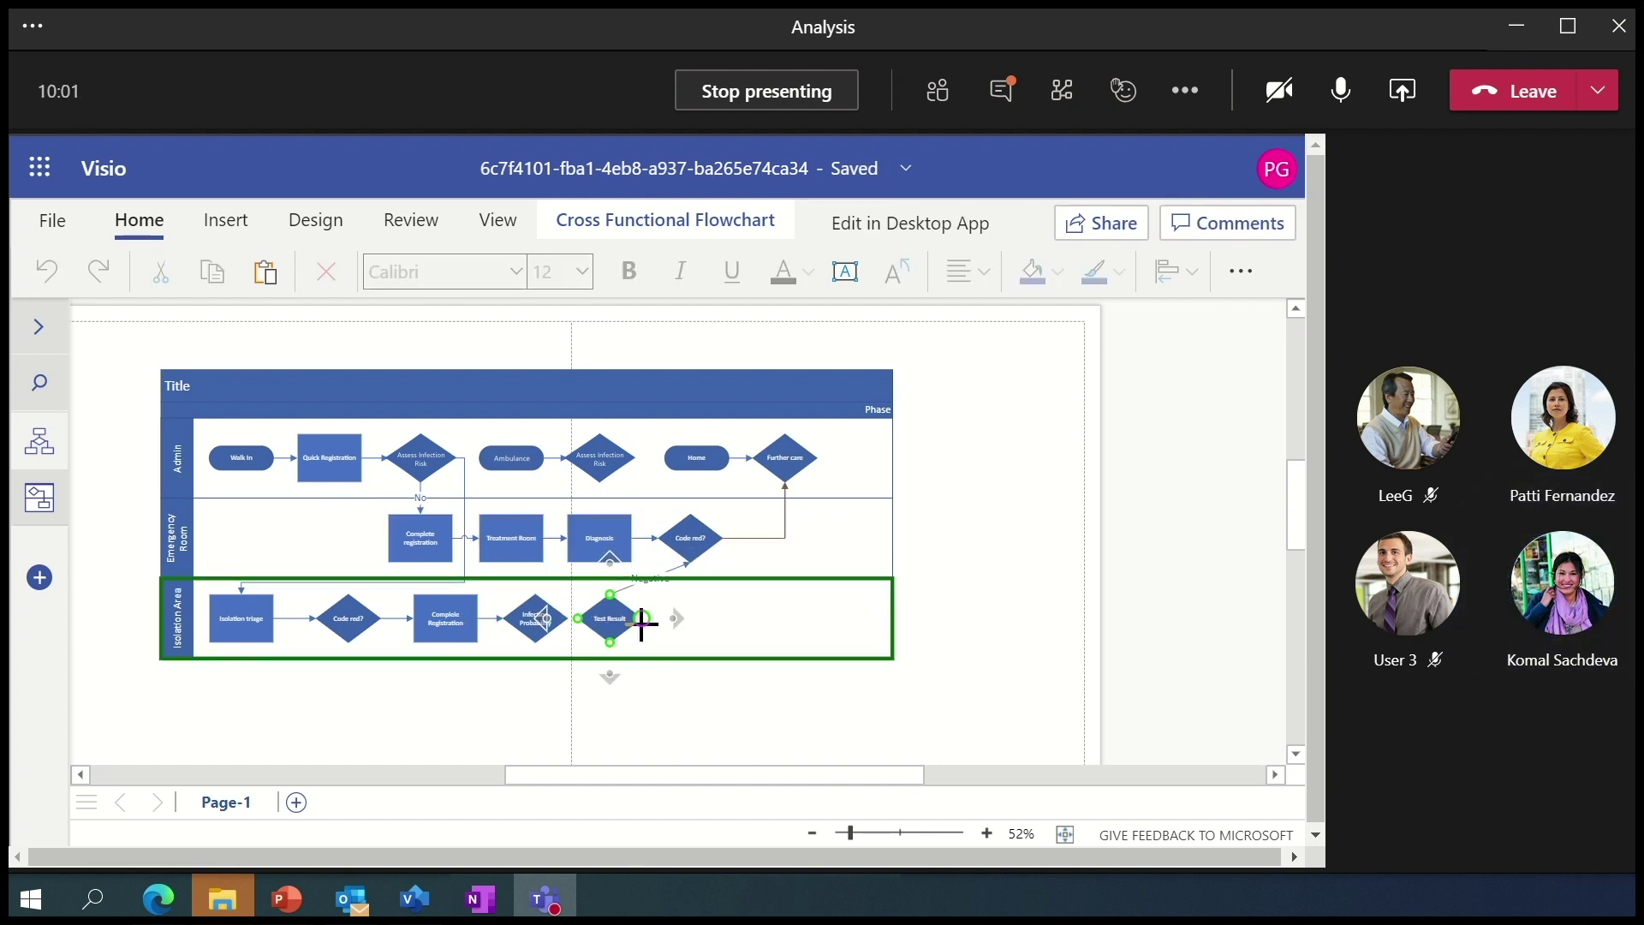
pyautogui.moveTo(672, 616)
pyautogui.click(715, 581)
pyautogui.write('Standa')
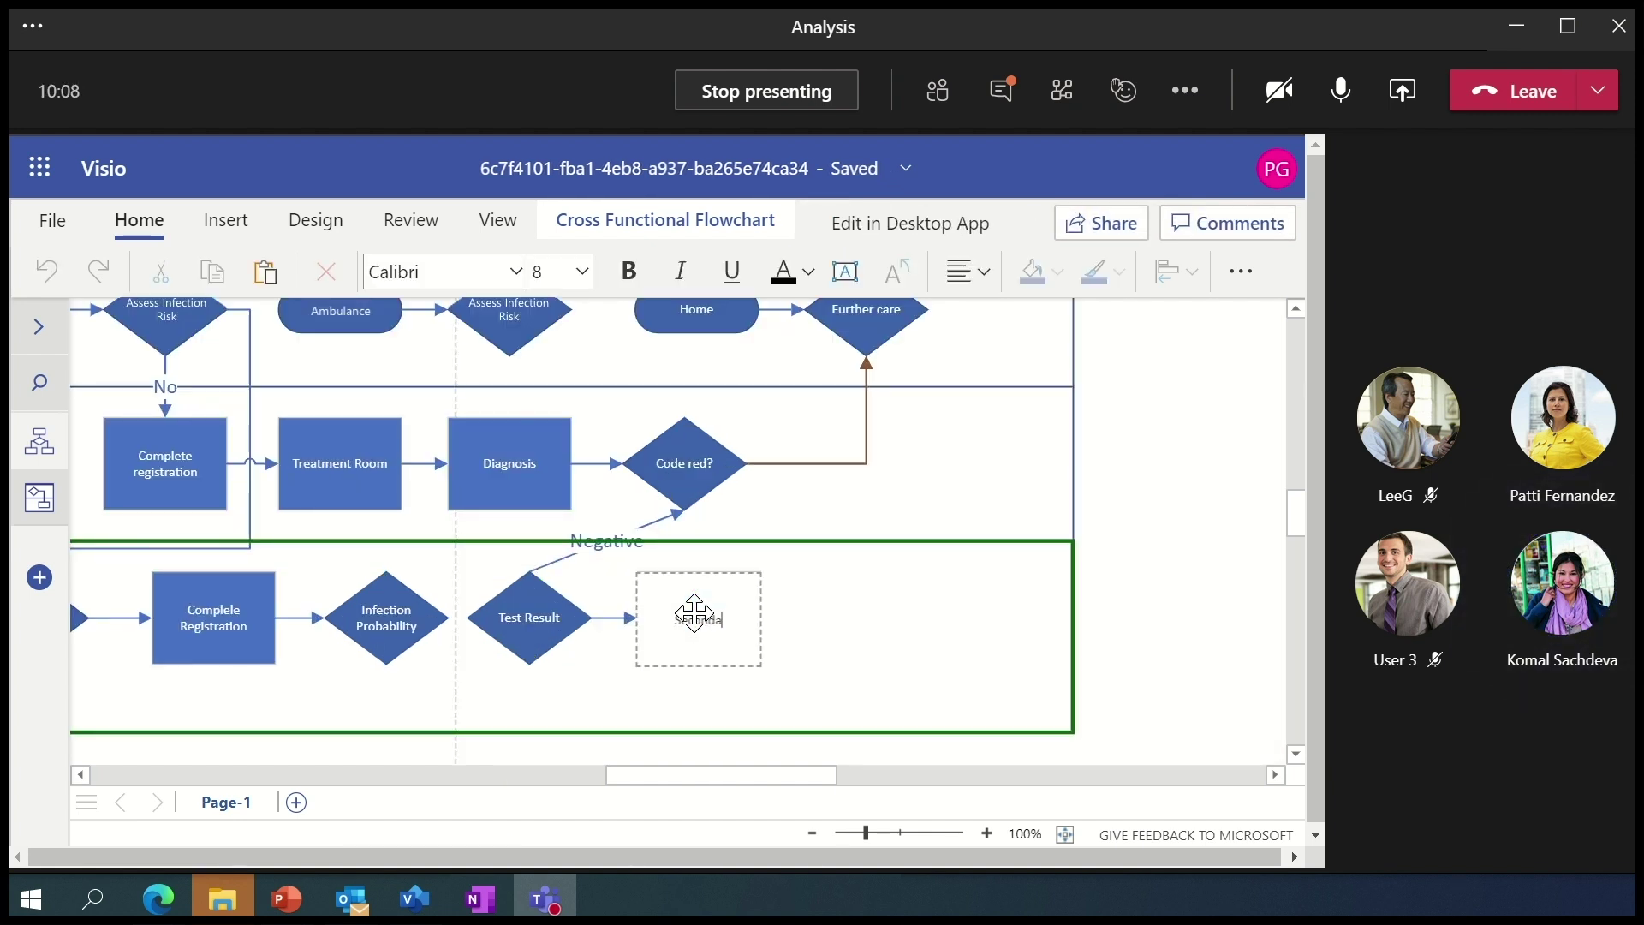